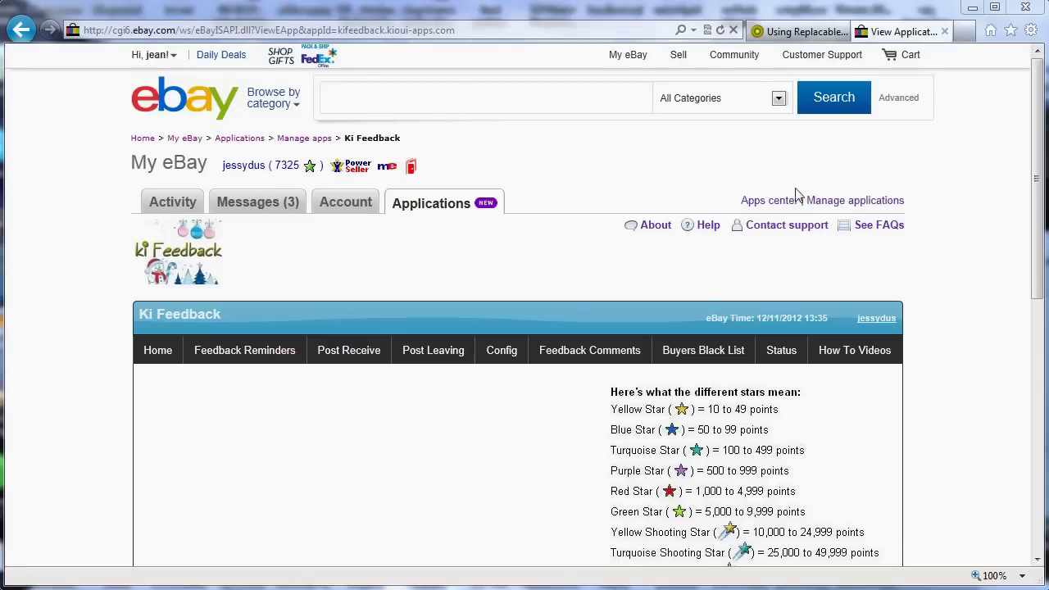
Open the Ki Feedback article "Using Replacable Content" on the kiOui site and review its replaceable variables and link instructions
{"action": "left_click", "coordinate": [795, 33]}
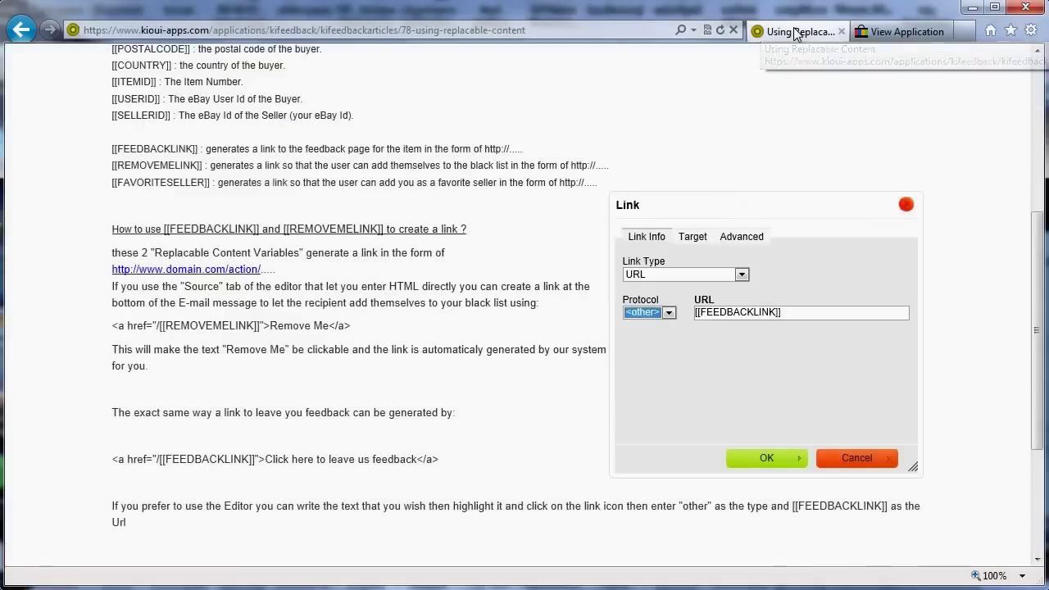
{"action": "scroll", "coordinate": [416, 283], "scroll_direction": "up", "scroll_amount": 4}
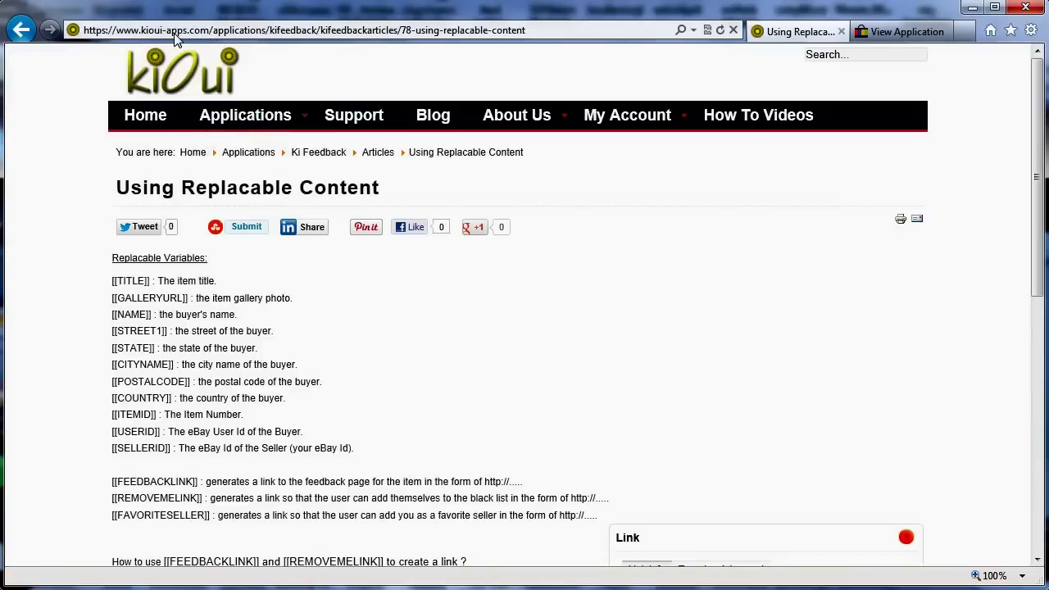
{"action": "mouse_move", "coordinate": [268, 121]}
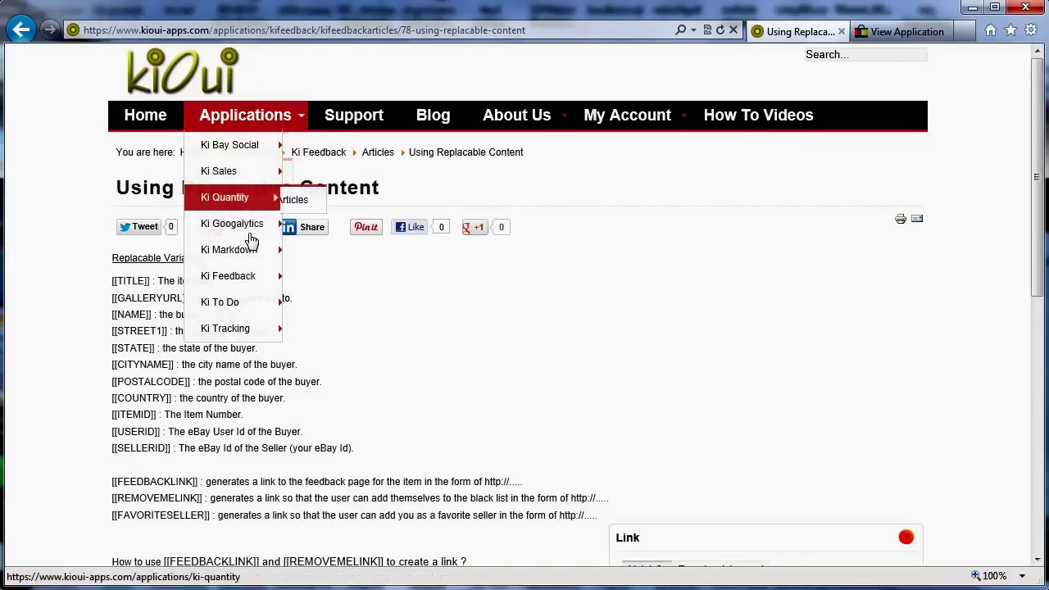
{"action": "mouse_move", "coordinate": [244, 283]}
{"action": "left_click", "coordinate": [300, 281]}
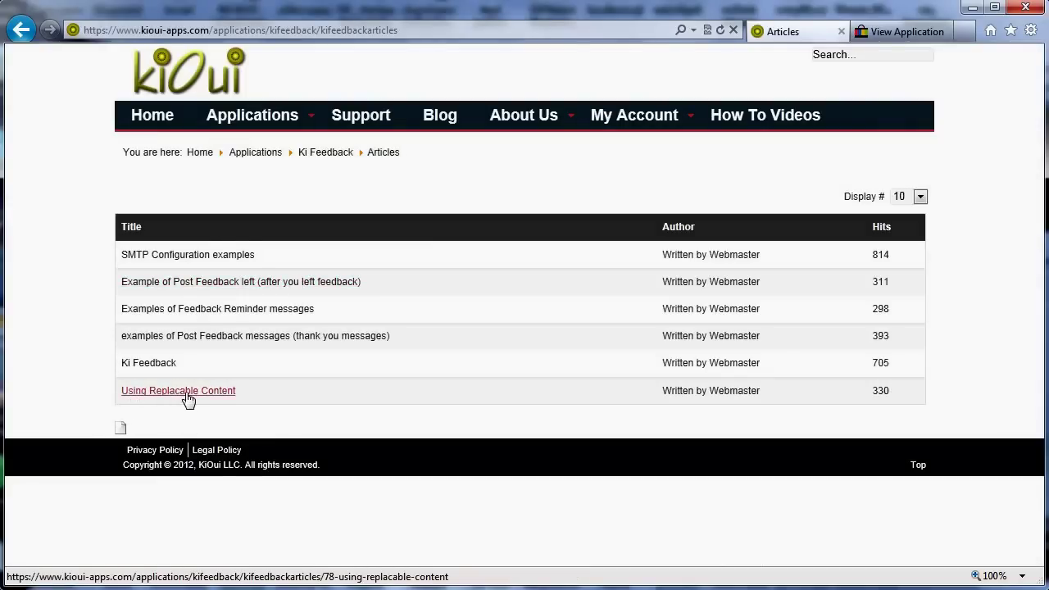
{"action": "left_click", "coordinate": [189, 393]}
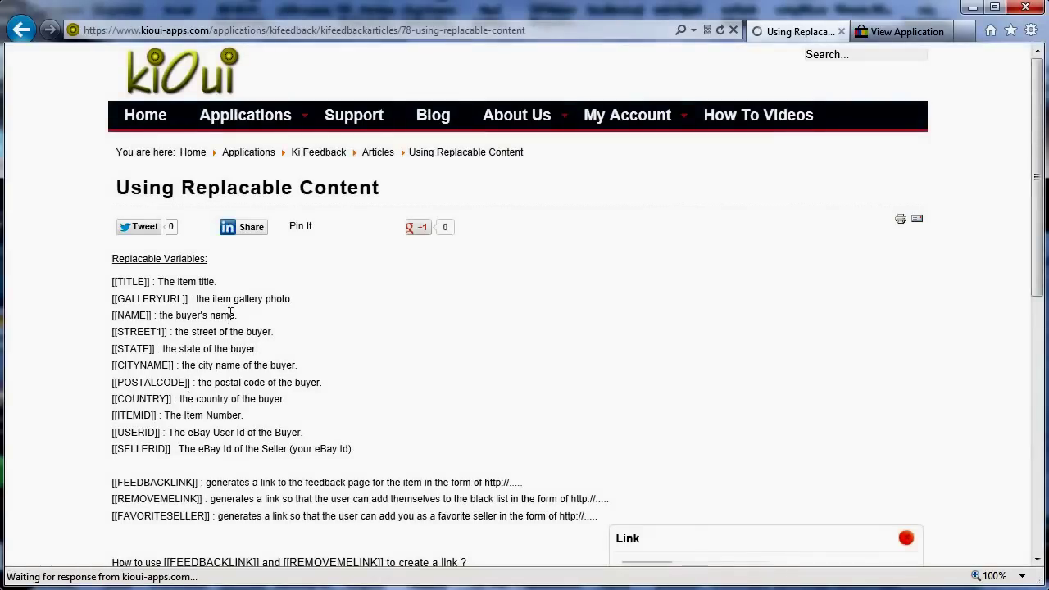
{"action": "scroll", "coordinate": [231, 314], "scroll_direction": "down", "scroll_amount": 2}
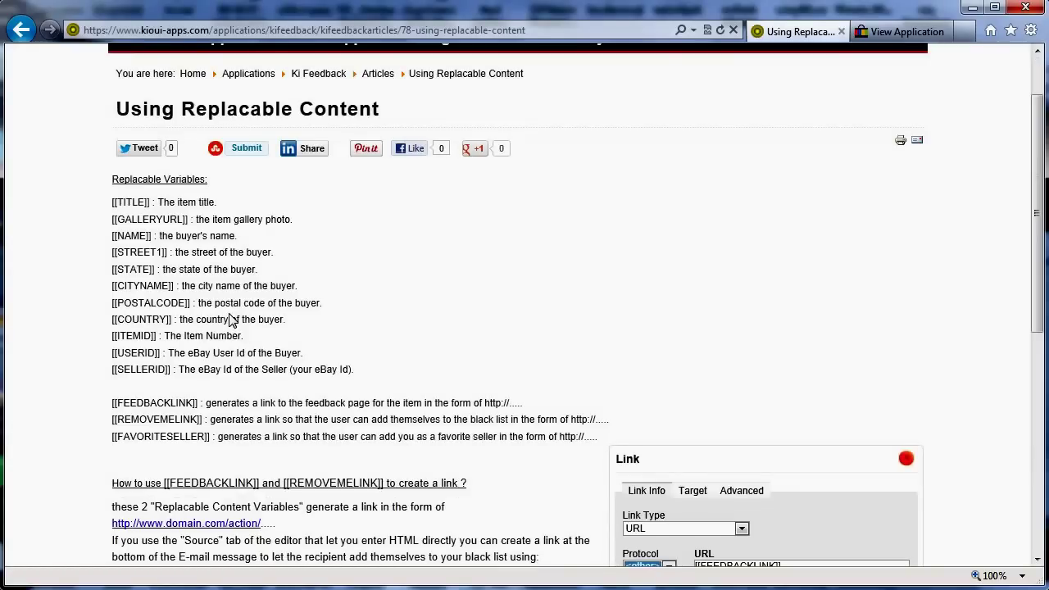
{"action": "scroll", "coordinate": [232, 320], "scroll_direction": "down", "scroll_amount": 2}
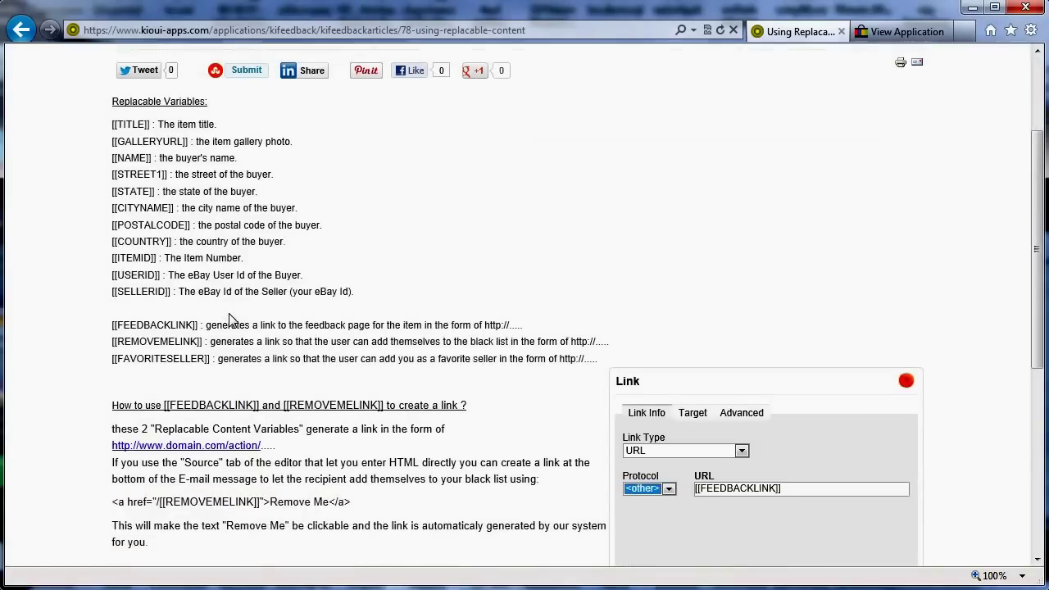
{"action": "scroll", "coordinate": [231, 321], "scroll_direction": "down", "scroll_amount": 2}
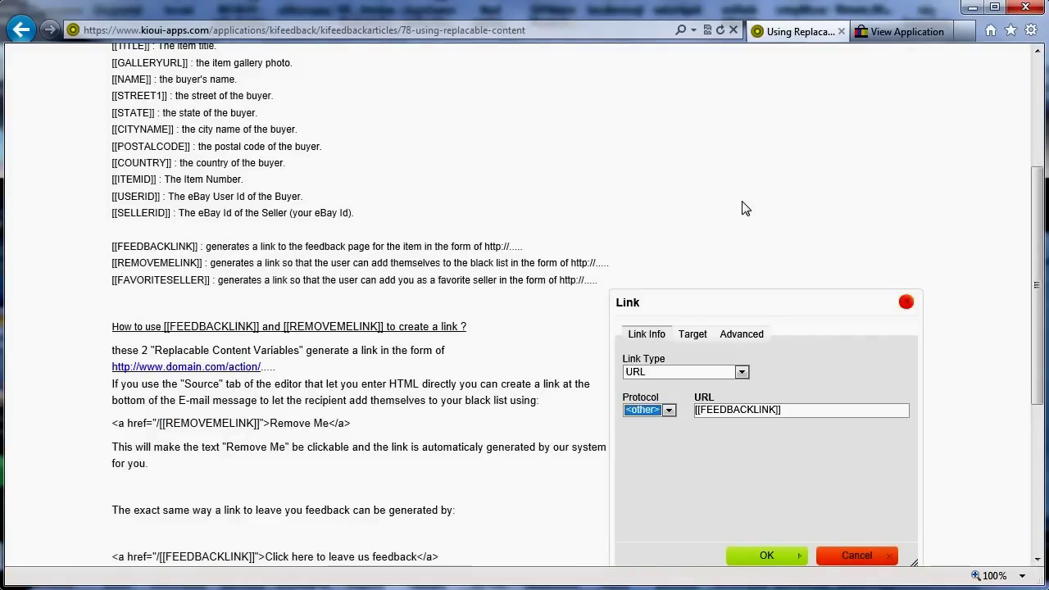
Return to the Ki Feedback application on eBay and open the US Reminder 1 feedback reminder
{"action": "left_click", "coordinate": [915, 33]}
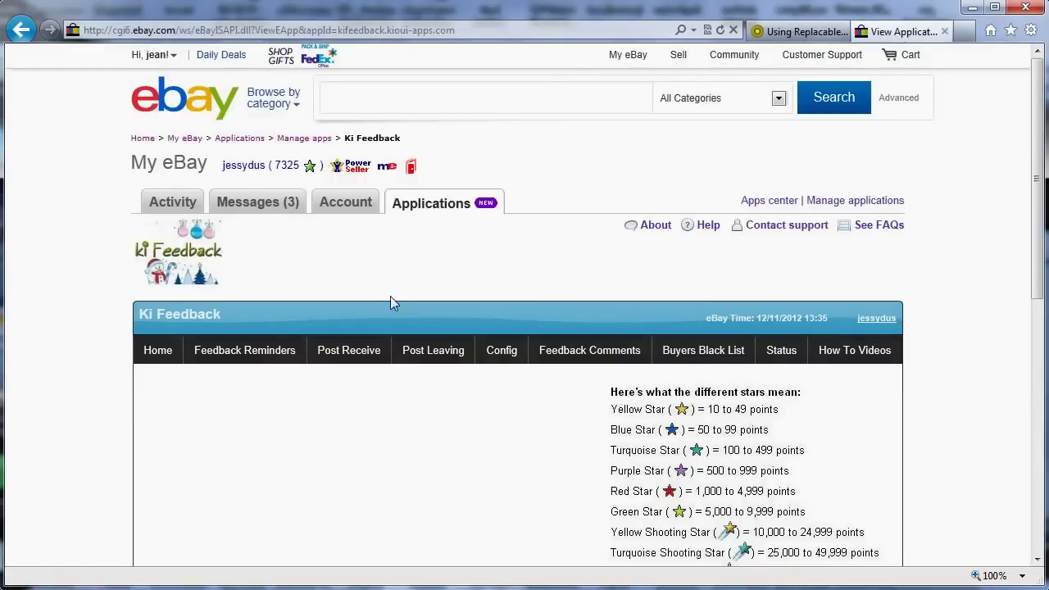
{"action": "mouse_move", "coordinate": [251, 354]}
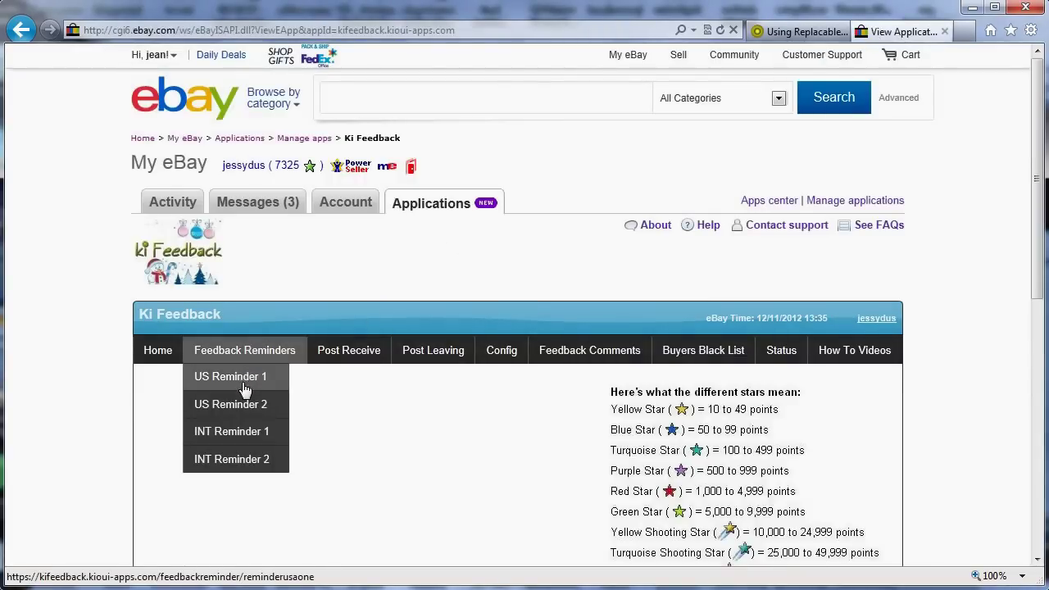
{"action": "left_click", "coordinate": [244, 389]}
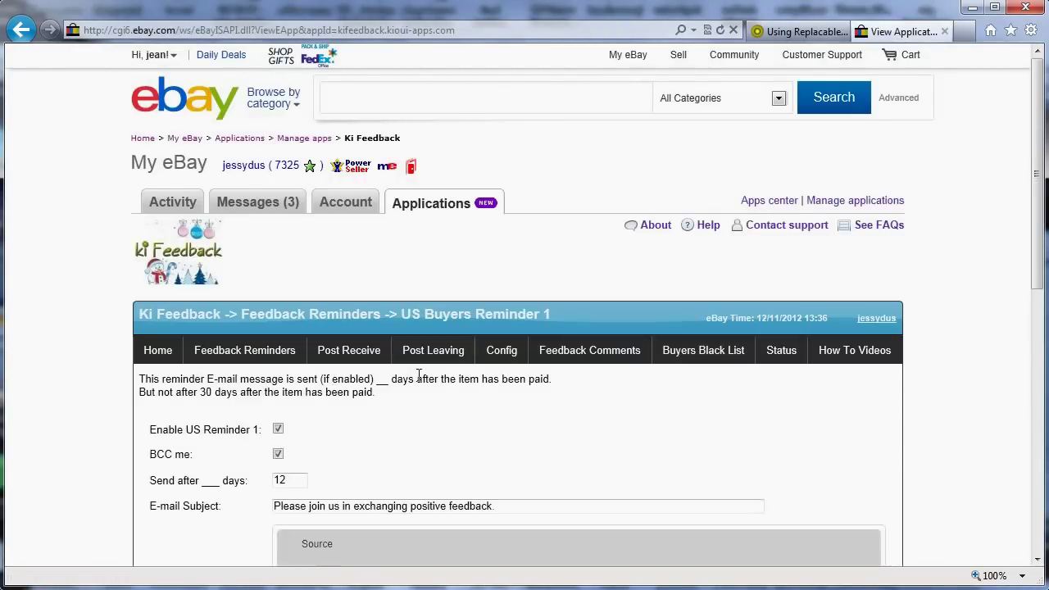
Add an empty line below [[SELLERID]] at the end of the e-mail message
{"action": "scroll", "coordinate": [912, 428], "scroll_direction": "down", "scroll_amount": 5}
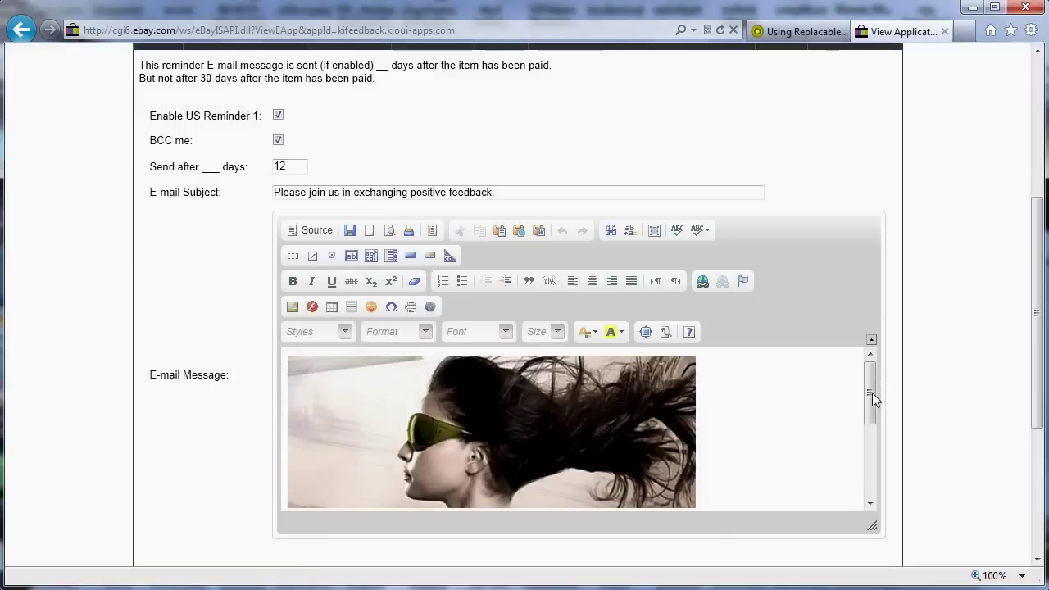
{"action": "left_click_drag", "start_coordinate": [872, 393], "coordinate": [867, 452]}
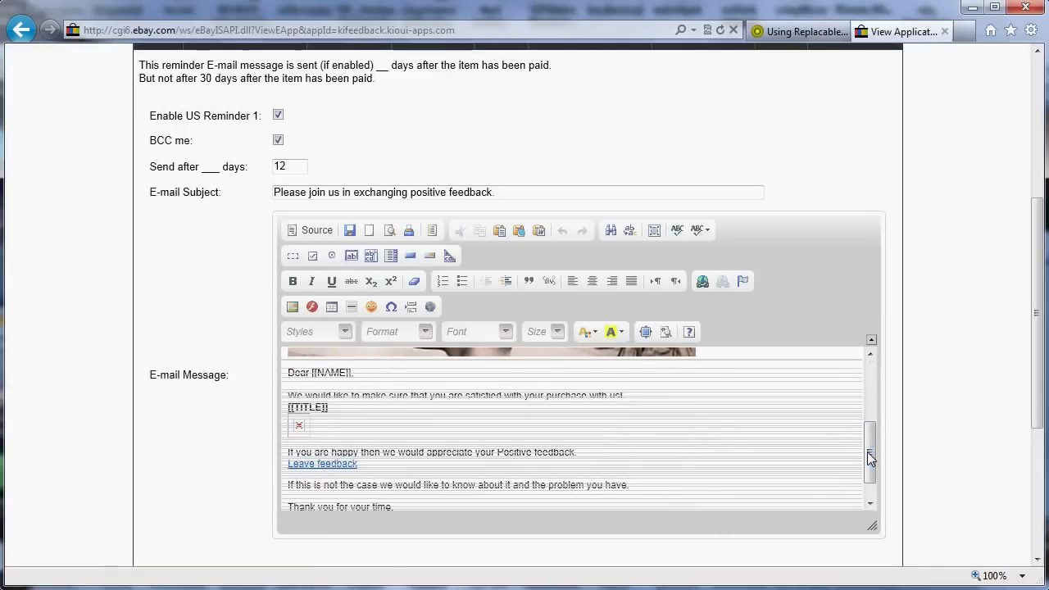
{"action": "left_click", "coordinate": [713, 449]}
{"action": "scroll", "coordinate": [791, 435], "scroll_direction": "down", "scroll_amount": 3}
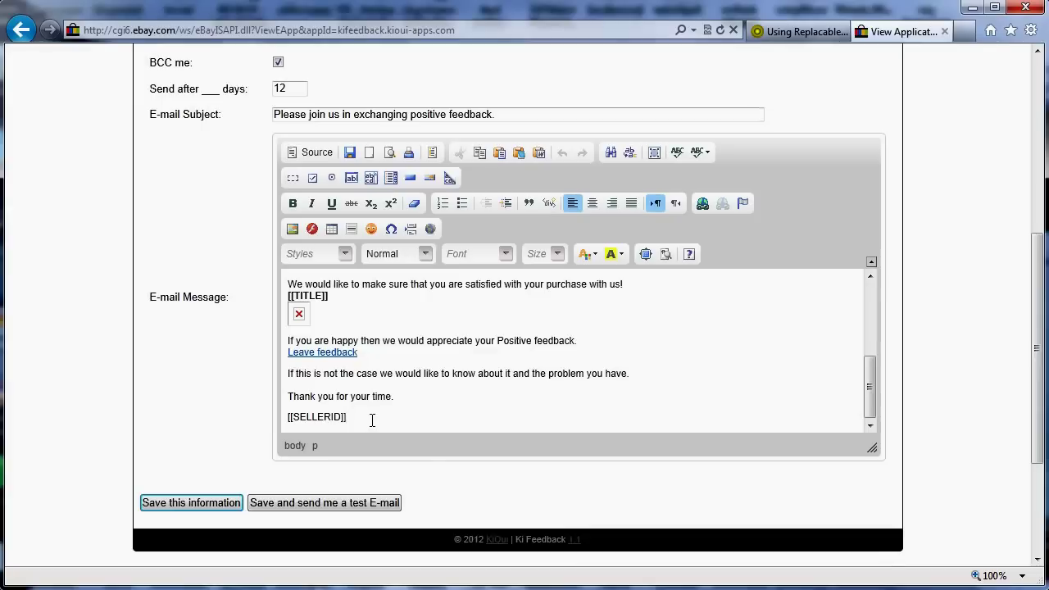
{"action": "key", "text": "Return"}
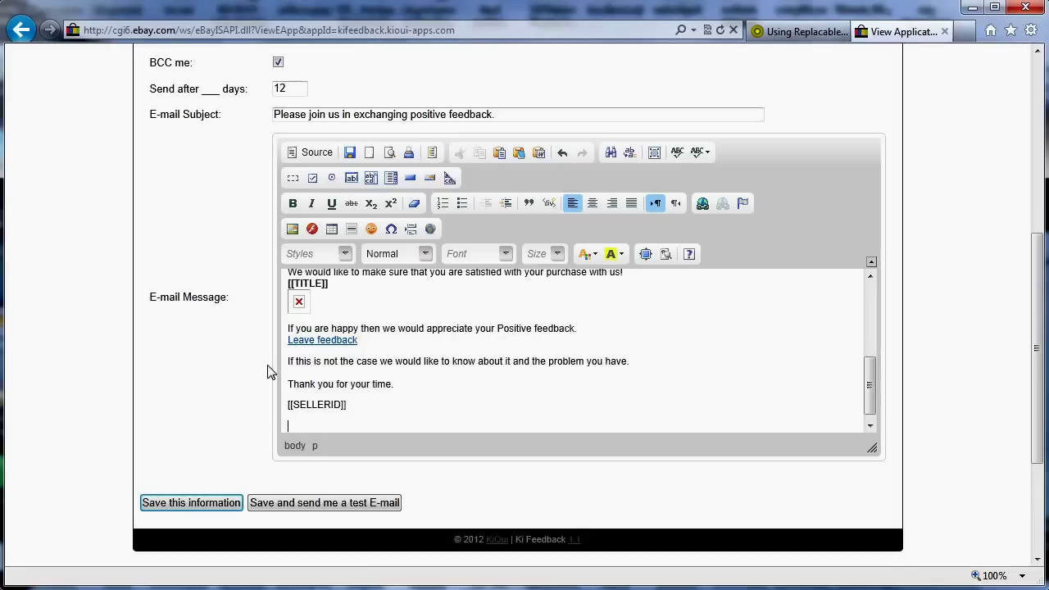
Open the Feedback Reminders overview page in a new browser tab and switch to it
{"action": "scroll", "coordinate": [254, 360], "scroll_direction": "up", "scroll_amount": 4}
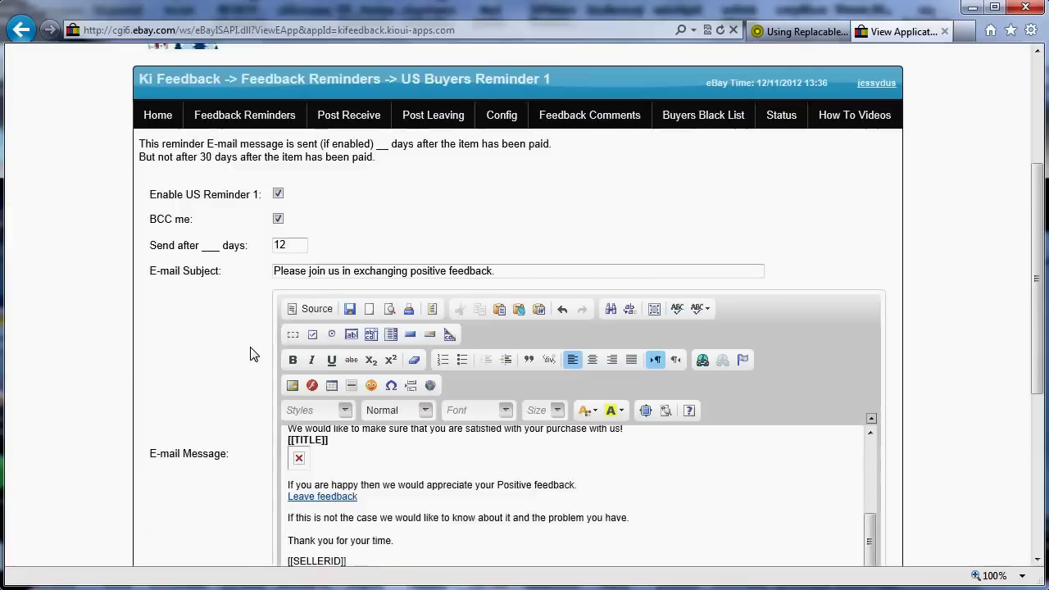
{"action": "mouse_move", "coordinate": [246, 274]}
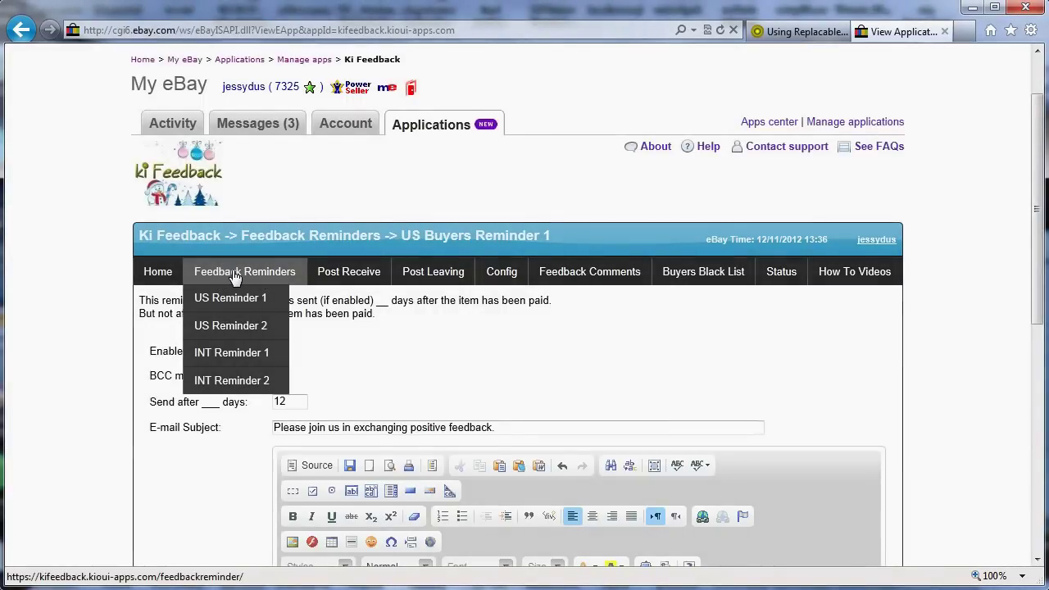
{"action": "right_click", "coordinate": [232, 274]}
{"action": "left_click", "coordinate": [283, 300]}
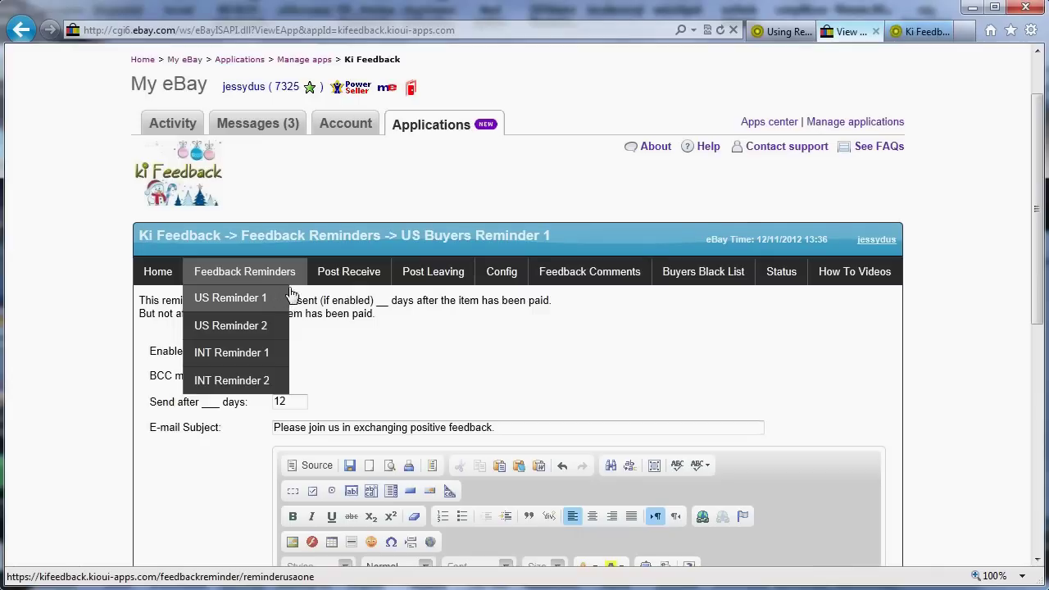
{"action": "left_click", "coordinate": [921, 36]}
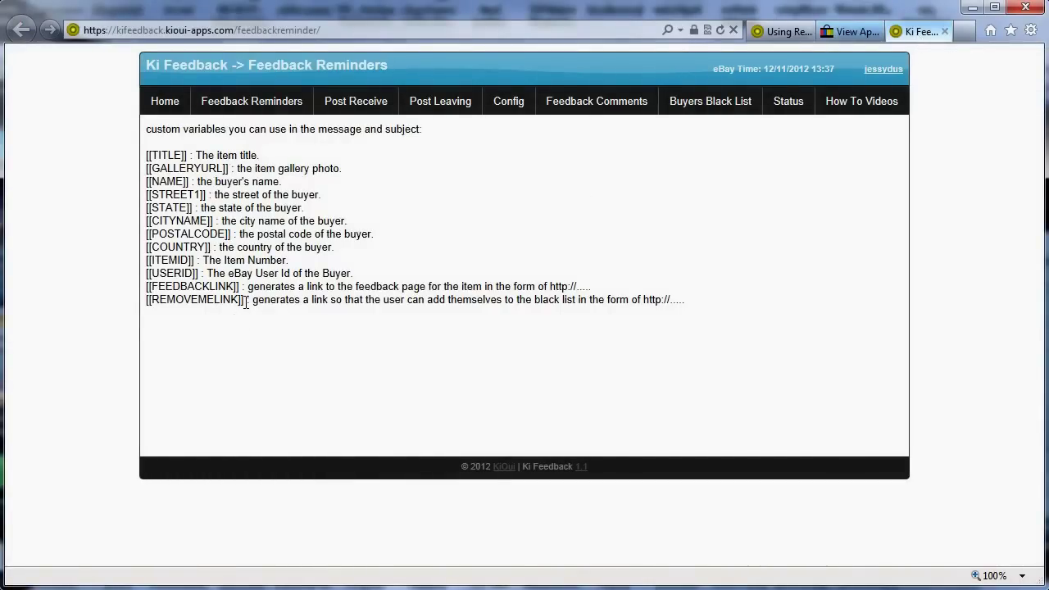
Copy the [[REMOVEMELINK]] variable from the list of custom variables
{"action": "left_click_drag", "start_coordinate": [244, 302], "coordinate": [154, 304]}
{"action": "right_click", "coordinate": [164, 302]}
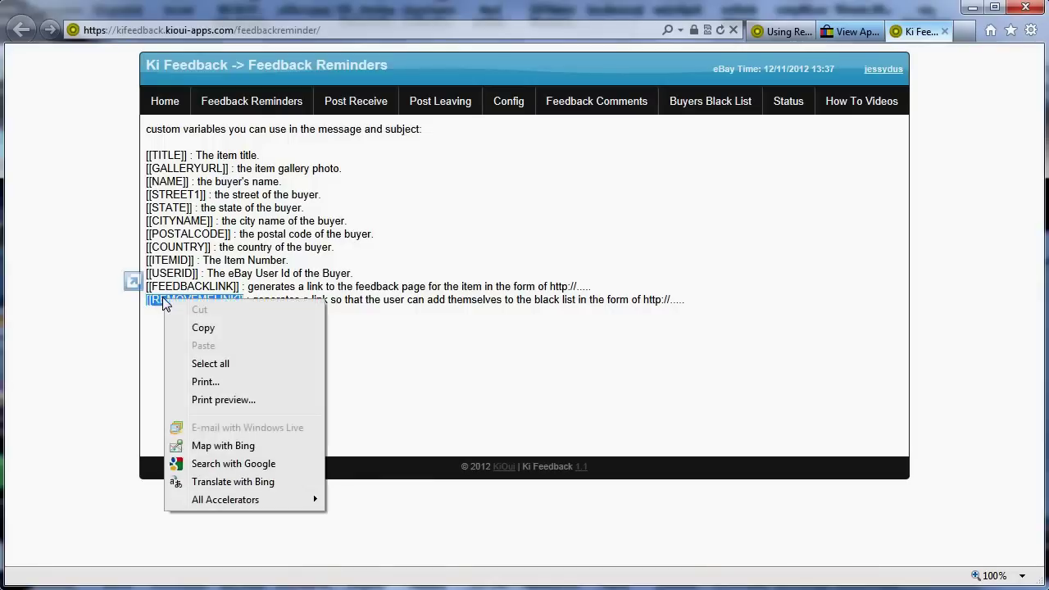
{"action": "left_click", "coordinate": [210, 329]}
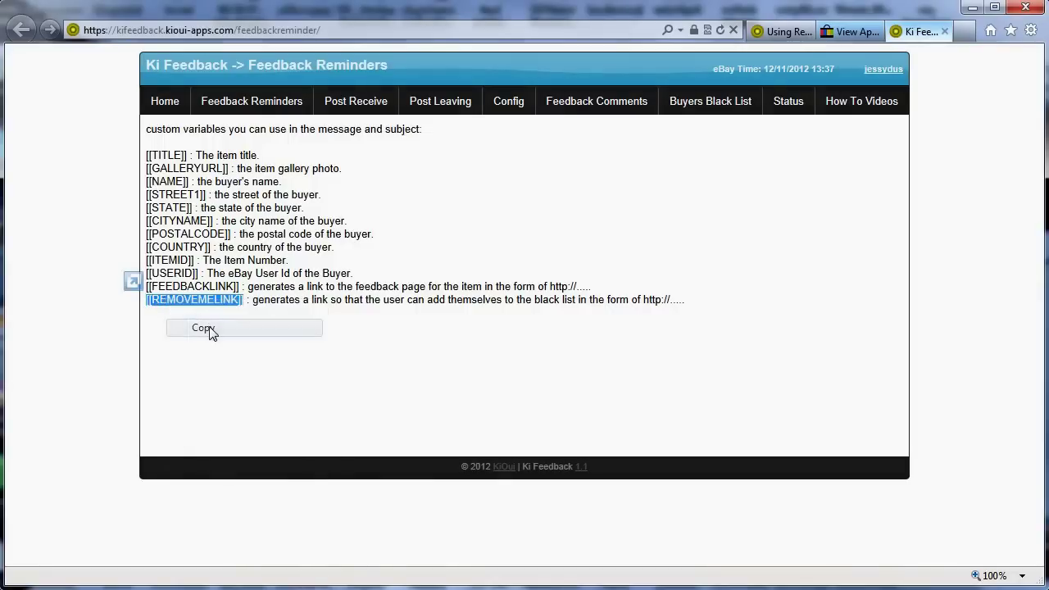
Return to the US Reminder 1 message and place the cursor on the empty line below [[SELLERID]]
{"action": "left_click", "coordinate": [853, 33]}
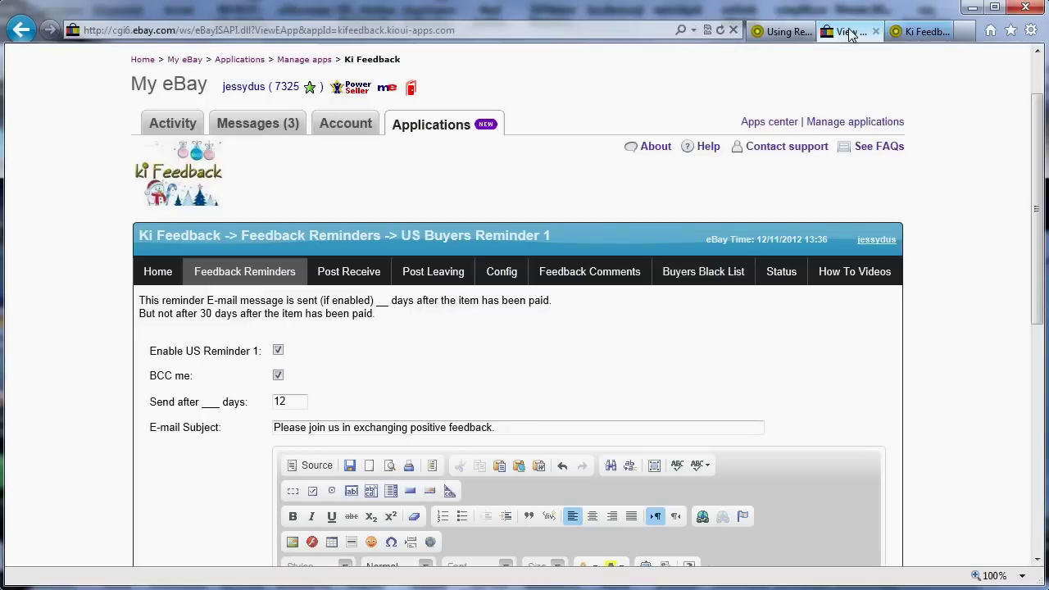
{"action": "scroll", "coordinate": [906, 373], "scroll_direction": "down", "scroll_amount": 4}
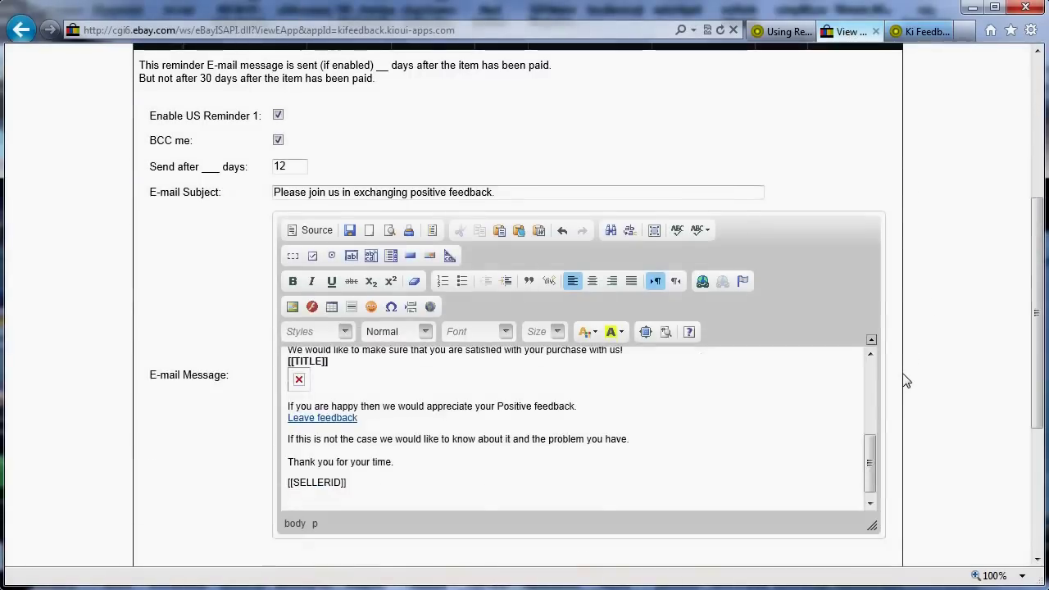
{"action": "left_click", "coordinate": [345, 425]}
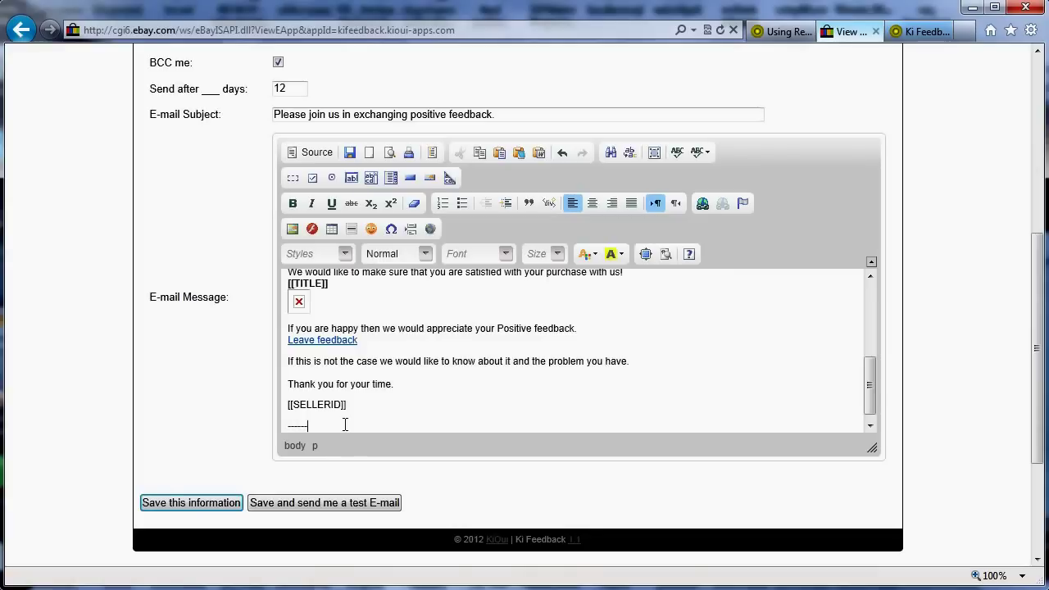
{"action": "type", "text": "-------------------------------------------------------------"}
{"action": "key", "text": "shift+Home"}
{"action": "key", "text": "BackSpace"}
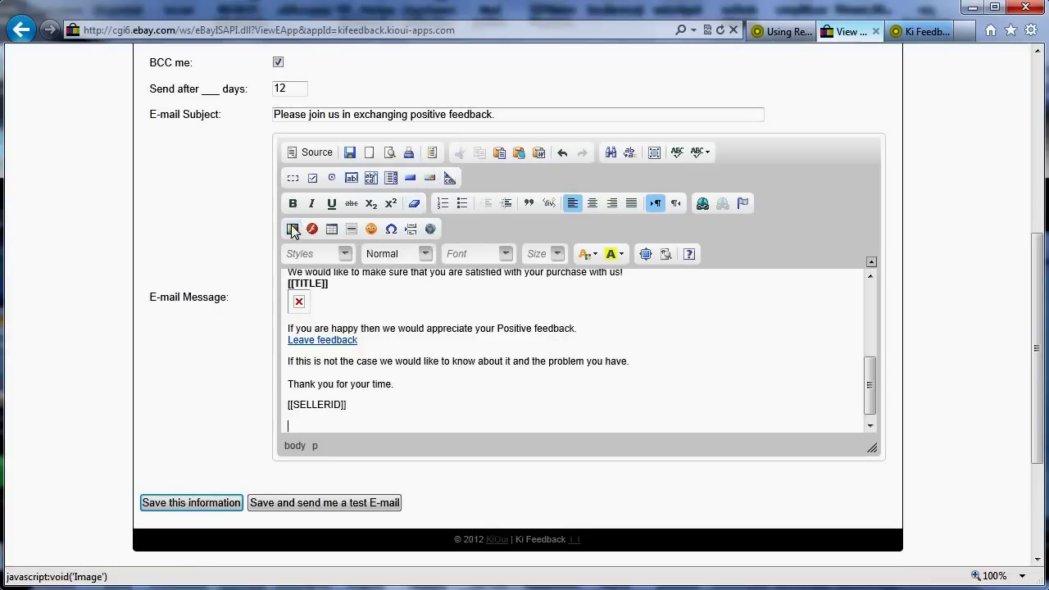
Insert a horizontal line below [[SELLERID]] and add the centred text "Remove Me" beneath it
{"action": "left_click", "coordinate": [351, 229]}
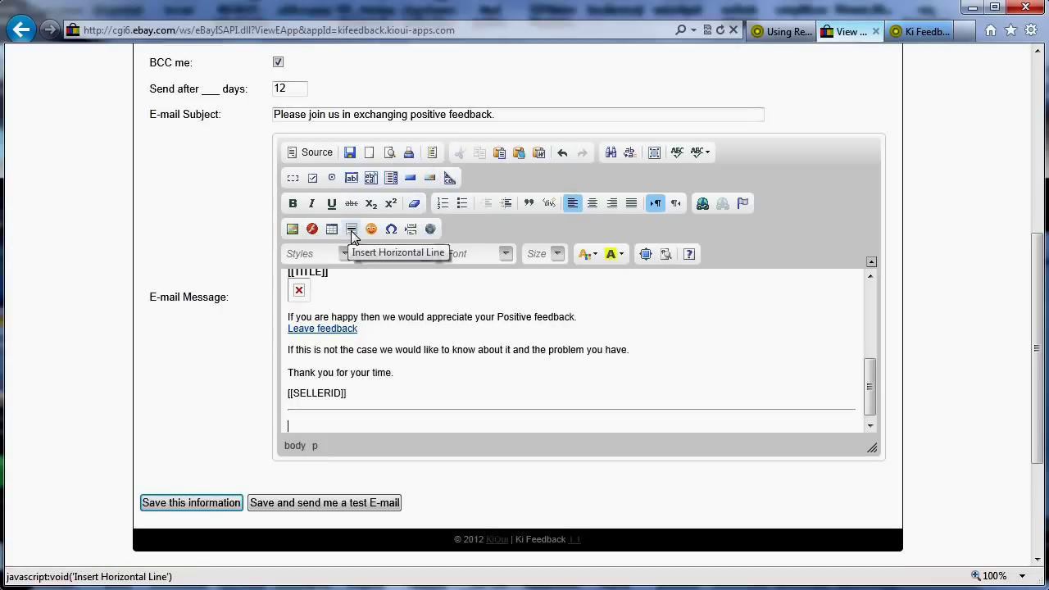
{"action": "type", "text": "P"}
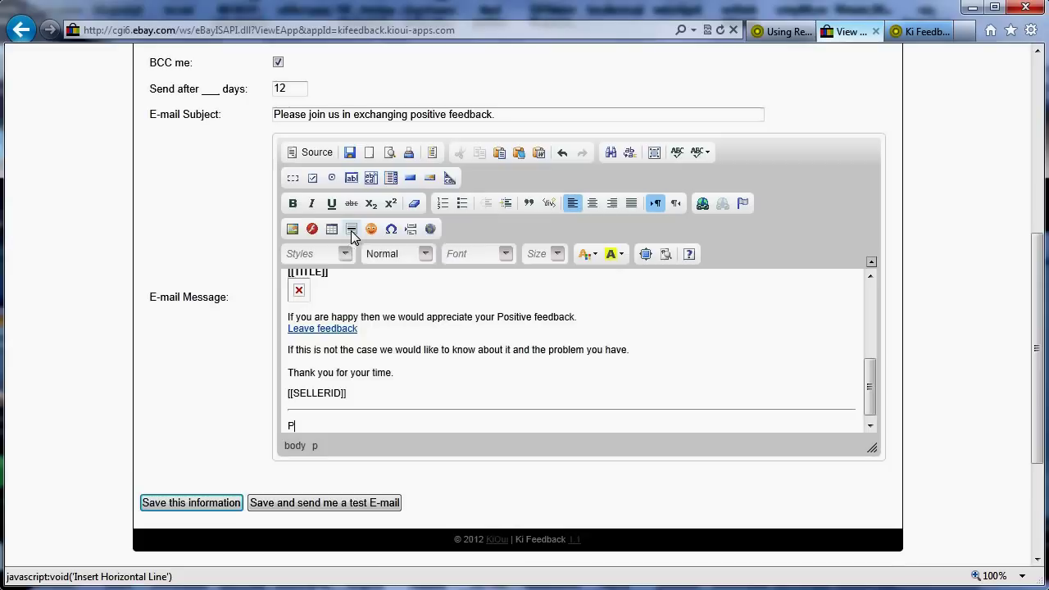
{"action": "type", "text": "Remove Me"}
{"action": "key", "text": "shift+Home"}
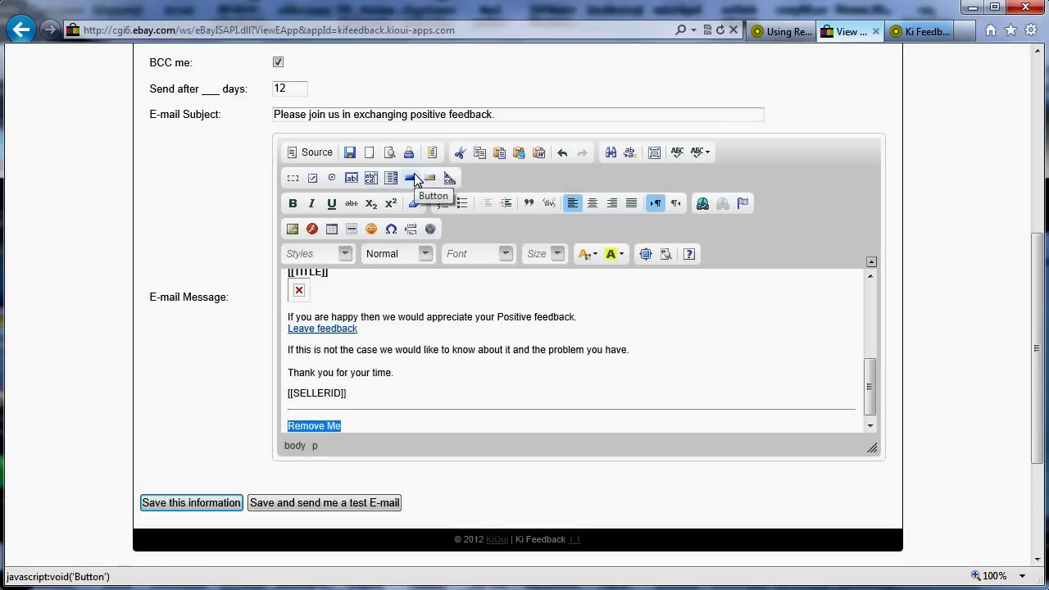
{"action": "left_click", "coordinate": [593, 205]}
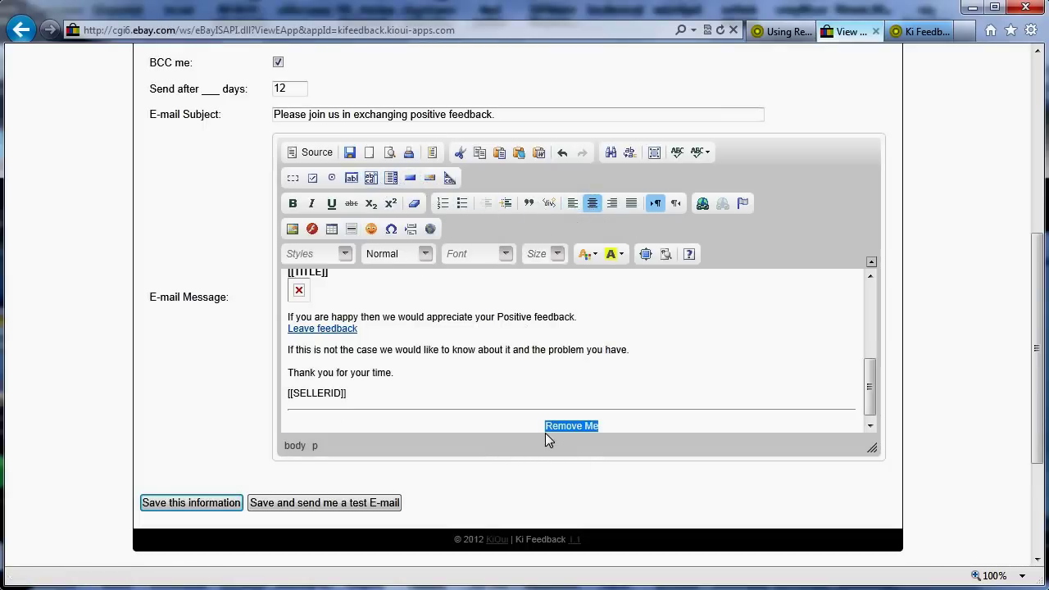
Turn the "Remove Me" text into a URL link with protocol <other> and the copied variable [[REMOVEMELINK]] as its address
{"action": "left_click_drag", "start_coordinate": [545, 427], "coordinate": [599, 426]}
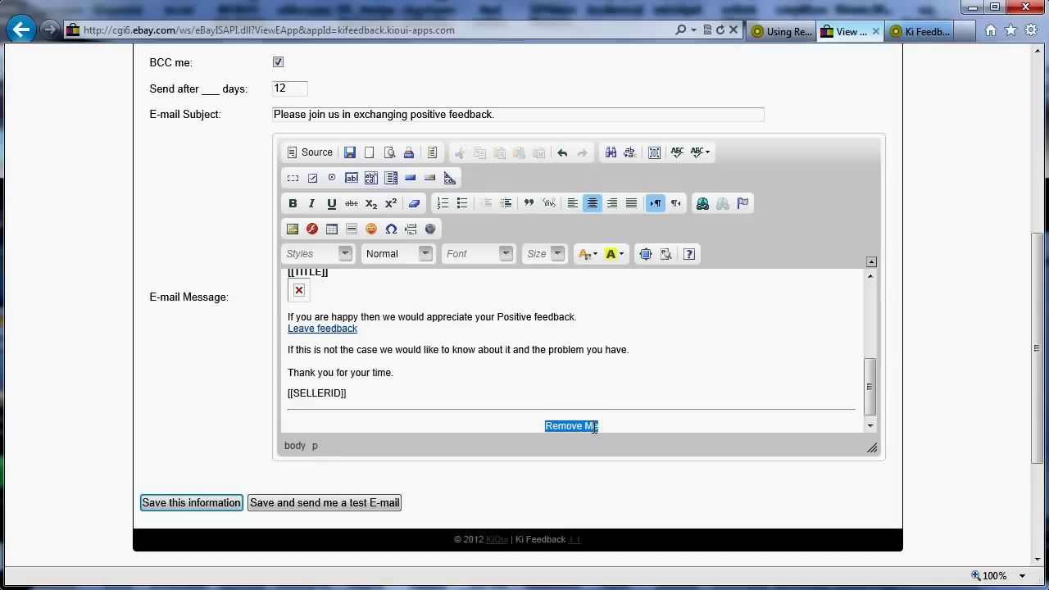
{"action": "left_click", "coordinate": [701, 204]}
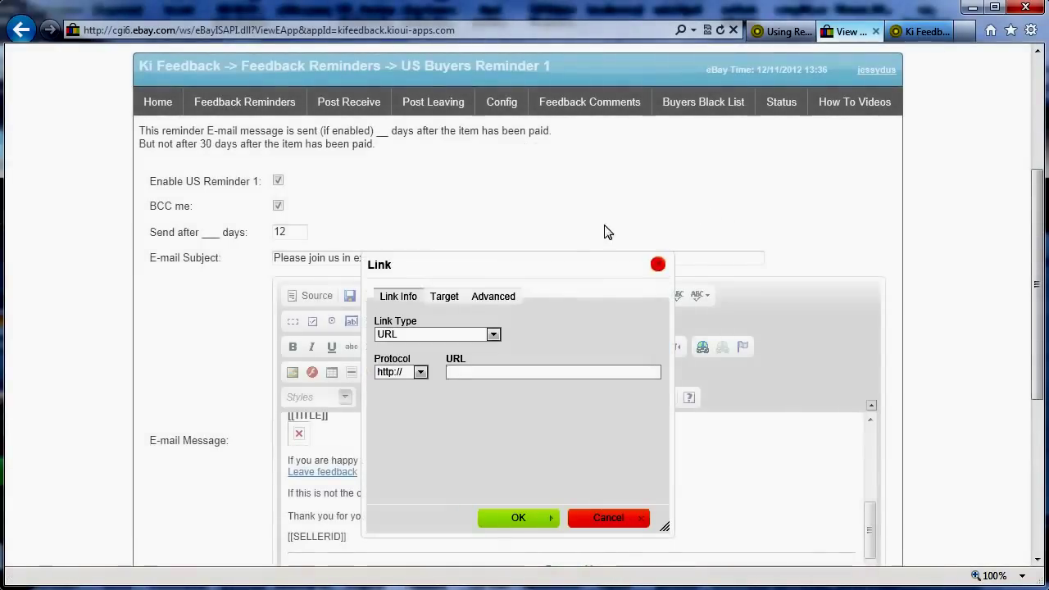
{"action": "left_click", "coordinate": [404, 372]}
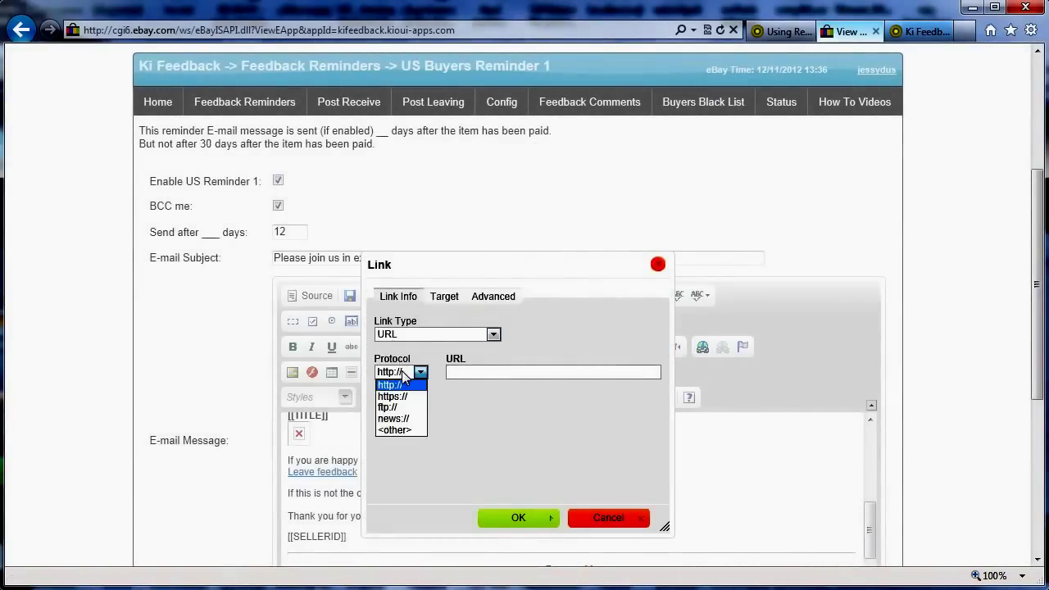
{"action": "left_click", "coordinate": [401, 430]}
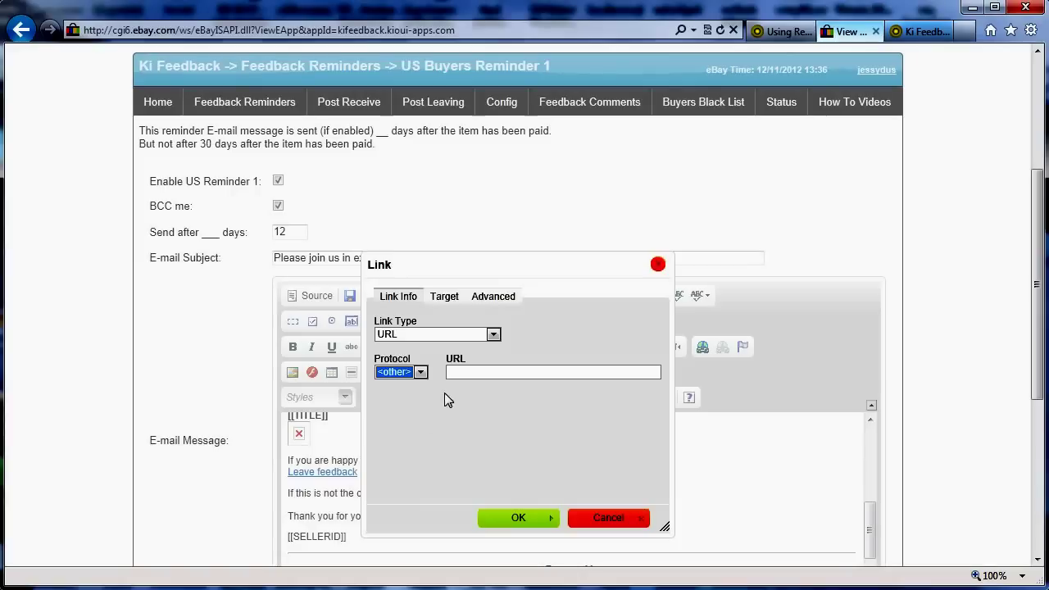
{"action": "left_click", "coordinate": [460, 373]}
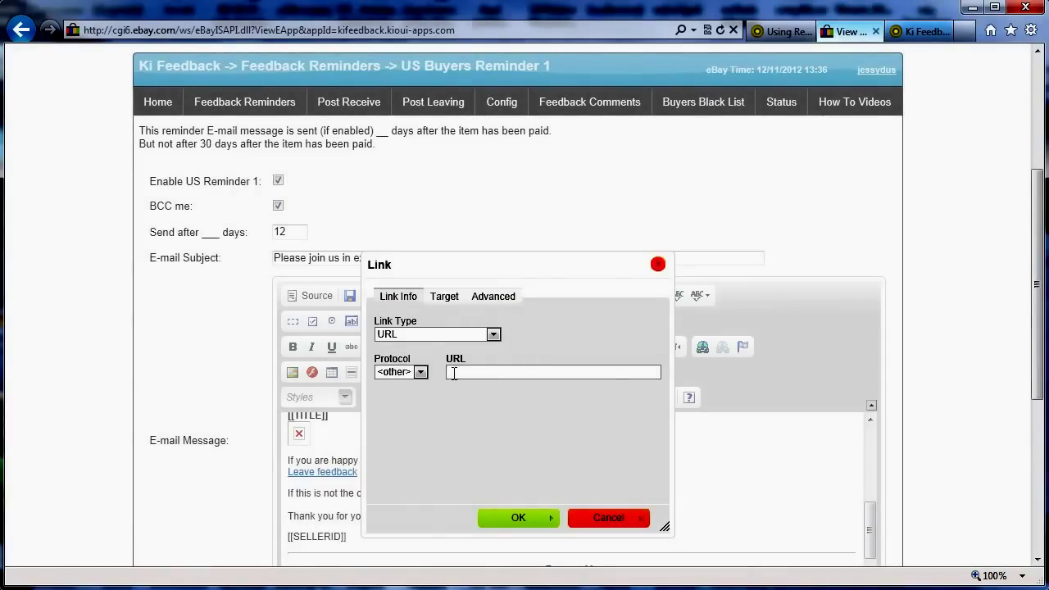
{"action": "right_click", "coordinate": [453, 373]}
{"action": "left_click", "coordinate": [494, 447]}
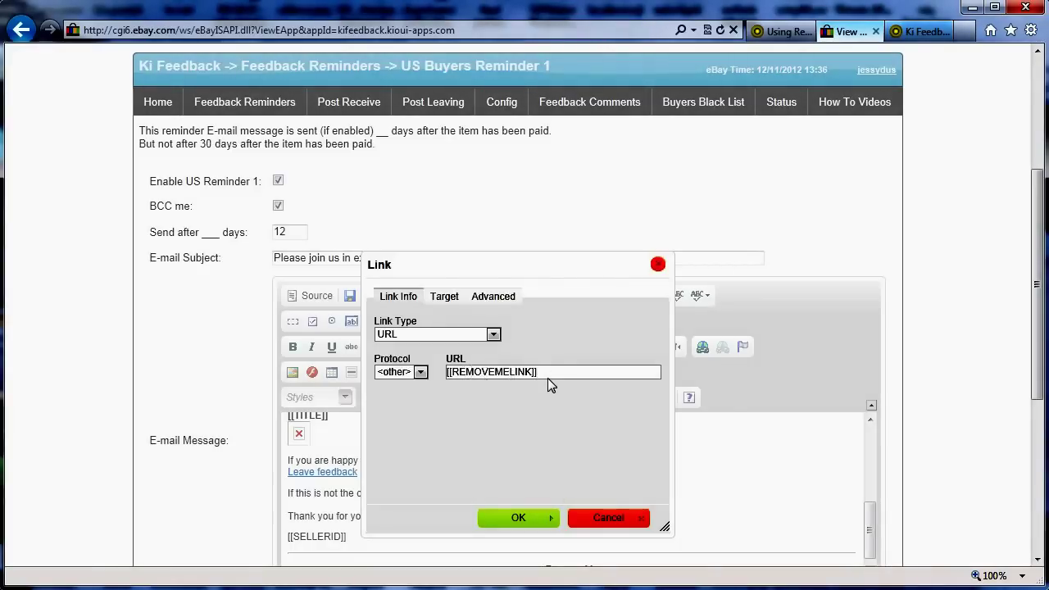
{"action": "left_click", "coordinate": [537, 517]}
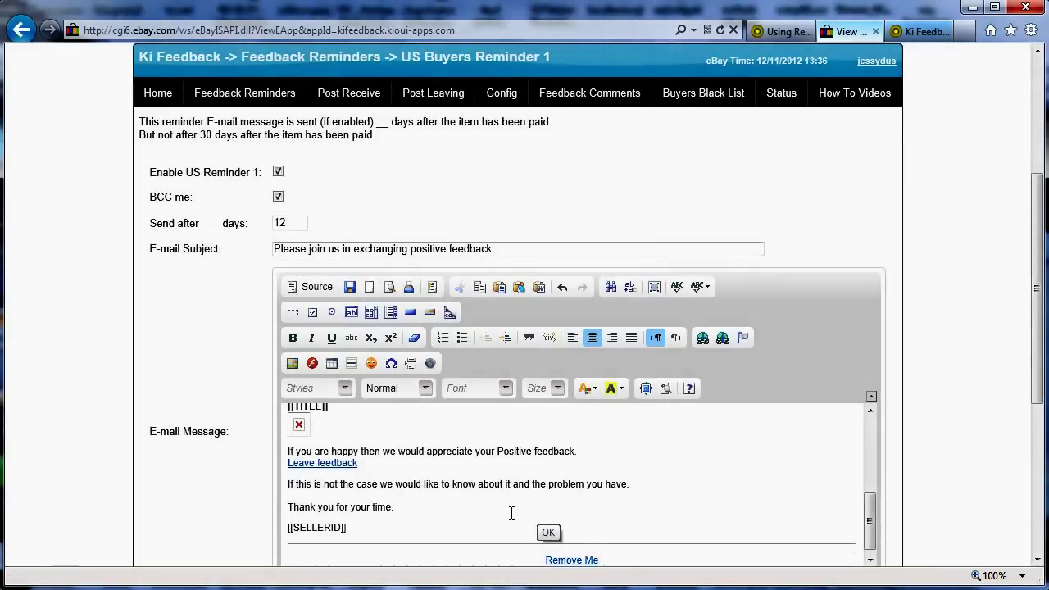
{"action": "left_click", "coordinate": [512, 513]}
Show the message's HTML source and examine the markup of the Remove Me link below the horizontal line
{"action": "scroll", "coordinate": [637, 529], "scroll_direction": "down", "scroll_amount": 2}
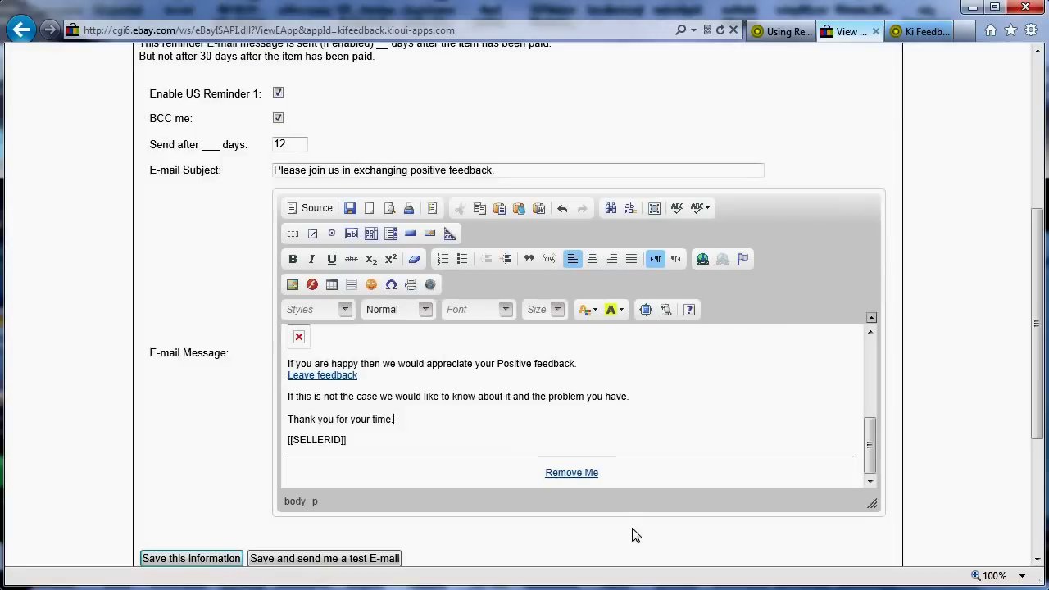
{"action": "left_click", "coordinate": [310, 210]}
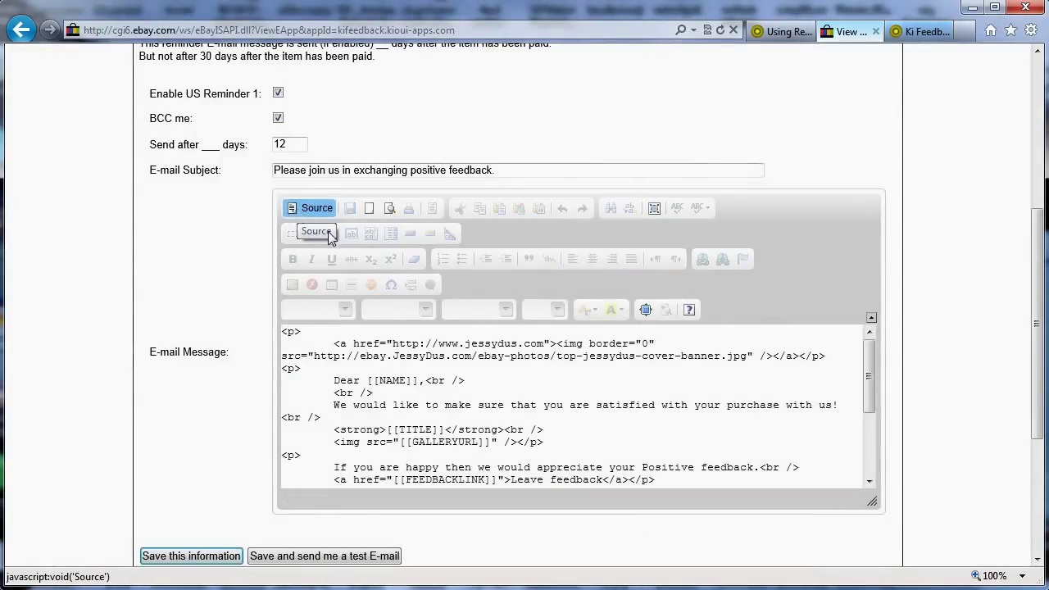
{"action": "scroll", "coordinate": [589, 412], "scroll_direction": "down", "scroll_amount": 3}
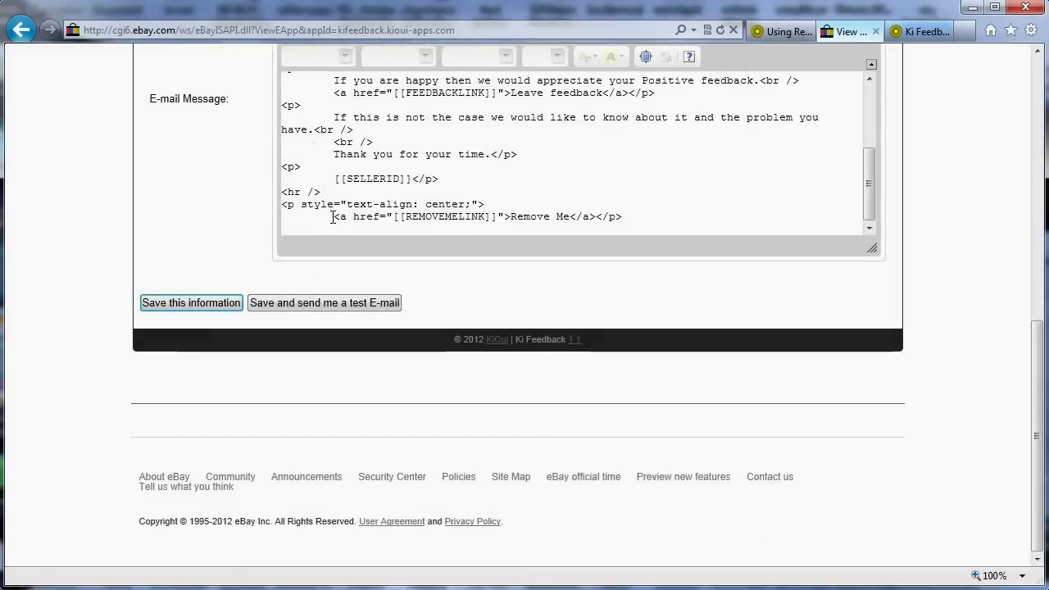
{"action": "left_click_drag", "start_coordinate": [334, 217], "coordinate": [567, 221]}
{"action": "left_click", "coordinate": [433, 217]}
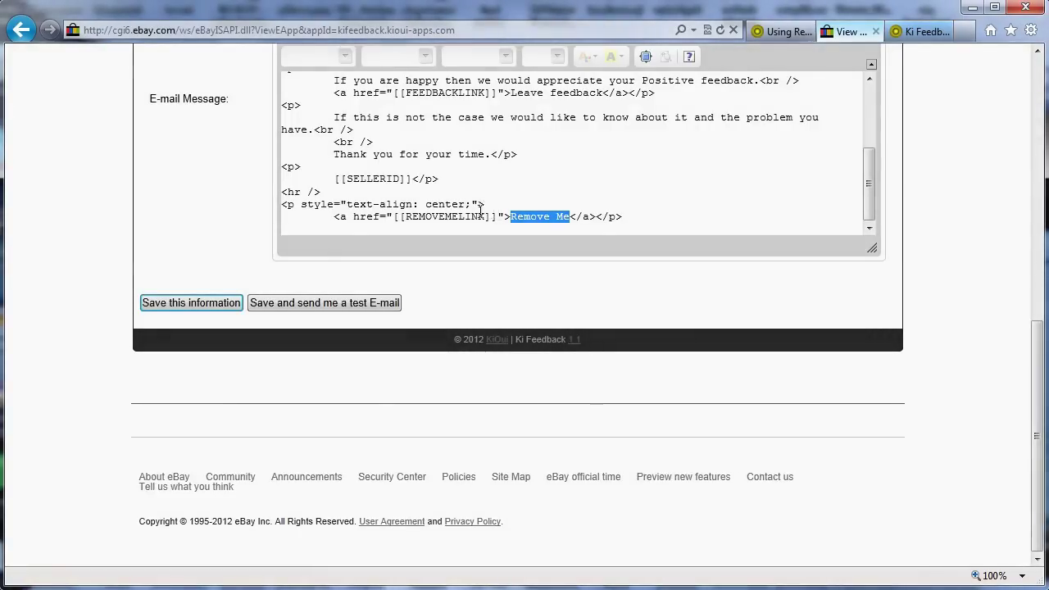
{"action": "scroll", "coordinate": [481, 211], "scroll_direction": "up", "scroll_amount": 3}
{"action": "scroll", "coordinate": [256, 164], "scroll_direction": "up", "scroll_amount": 2}
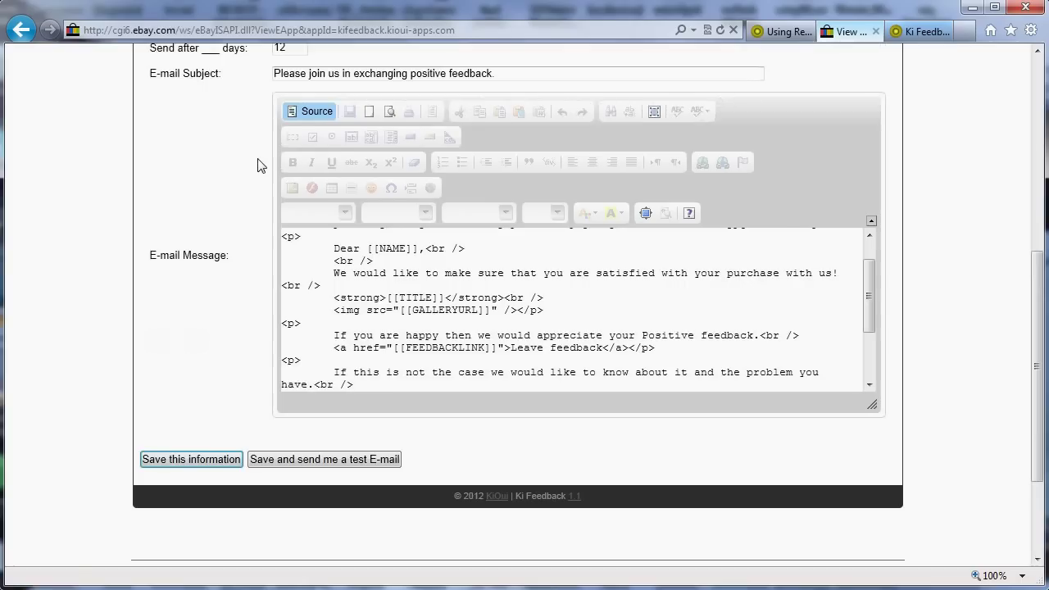
Return the message editor to the visual view and save the US Reminder 1 information
{"action": "left_click", "coordinate": [307, 107]}
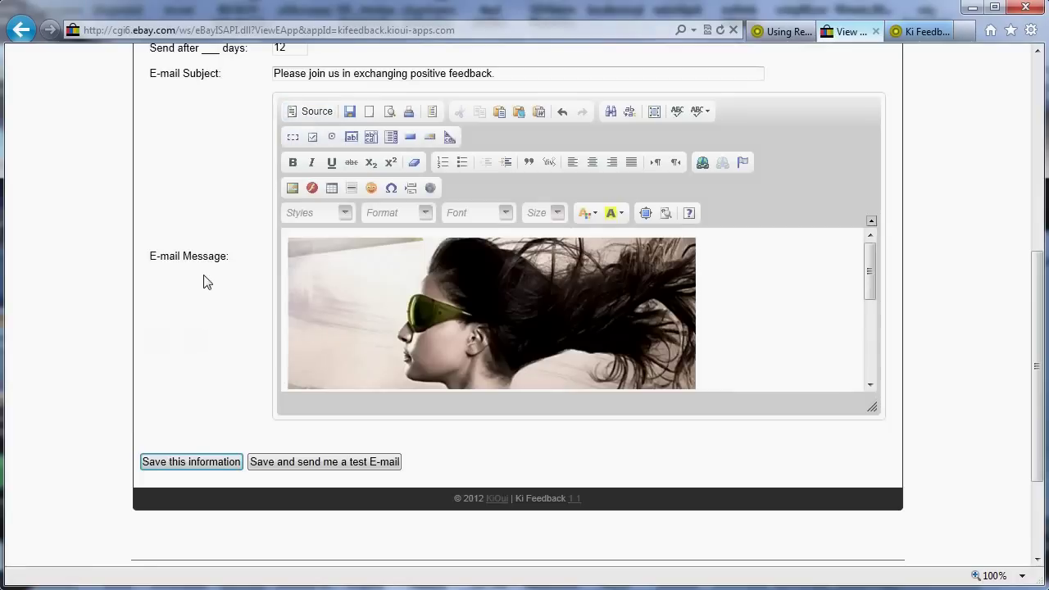
{"action": "scroll", "coordinate": [205, 277], "scroll_direction": "up", "scroll_amount": 1}
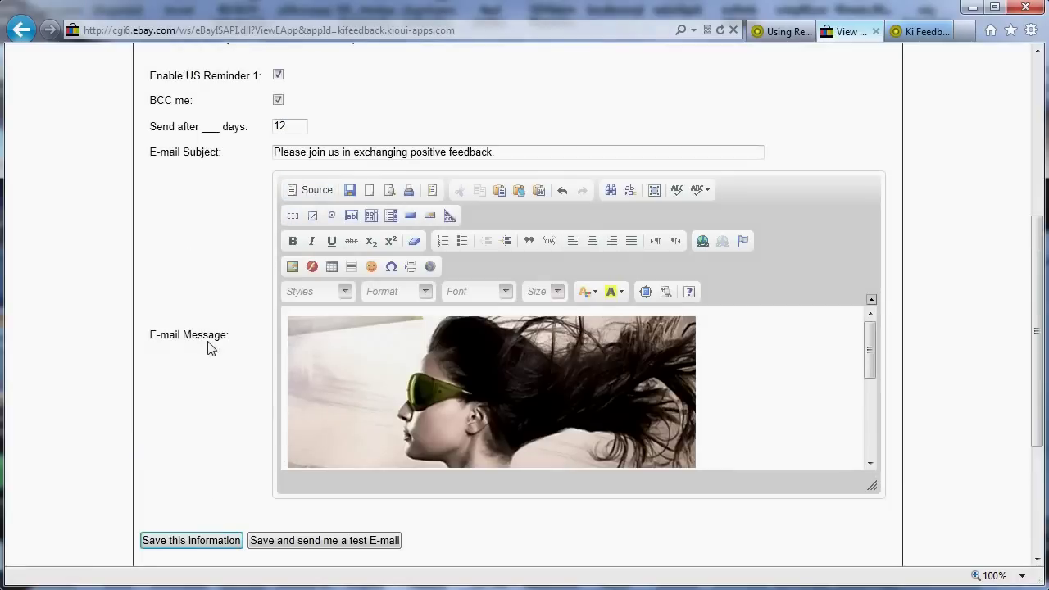
{"action": "left_click", "coordinate": [193, 541]}
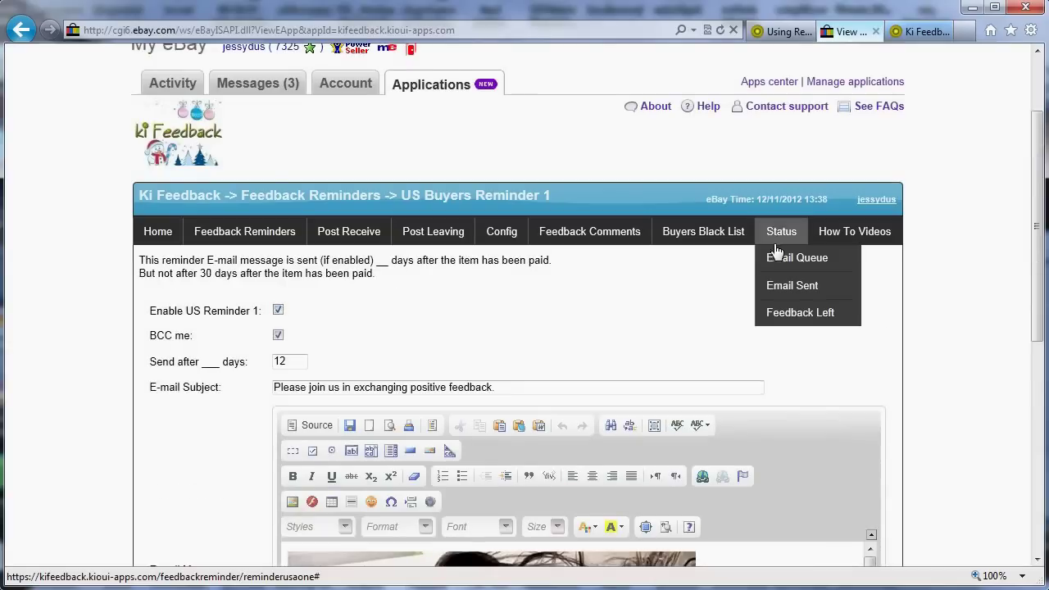
Look at the Buyers Black List page, and reopen US Reminder 1 at the Remove Me link in its message
{"action": "left_click", "coordinate": [713, 233]}
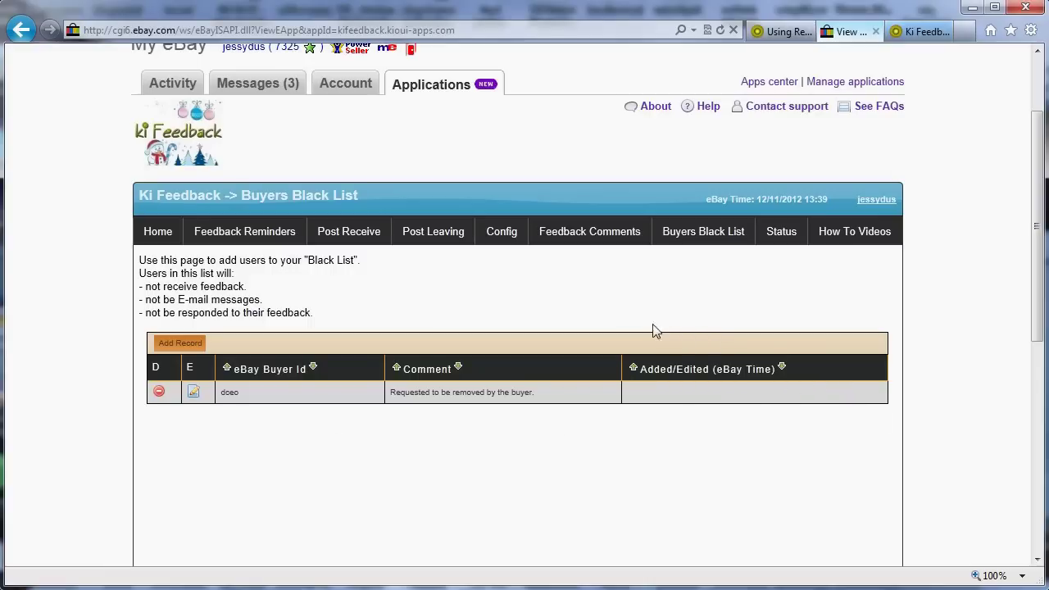
{"action": "left_click", "coordinate": [243, 231]}
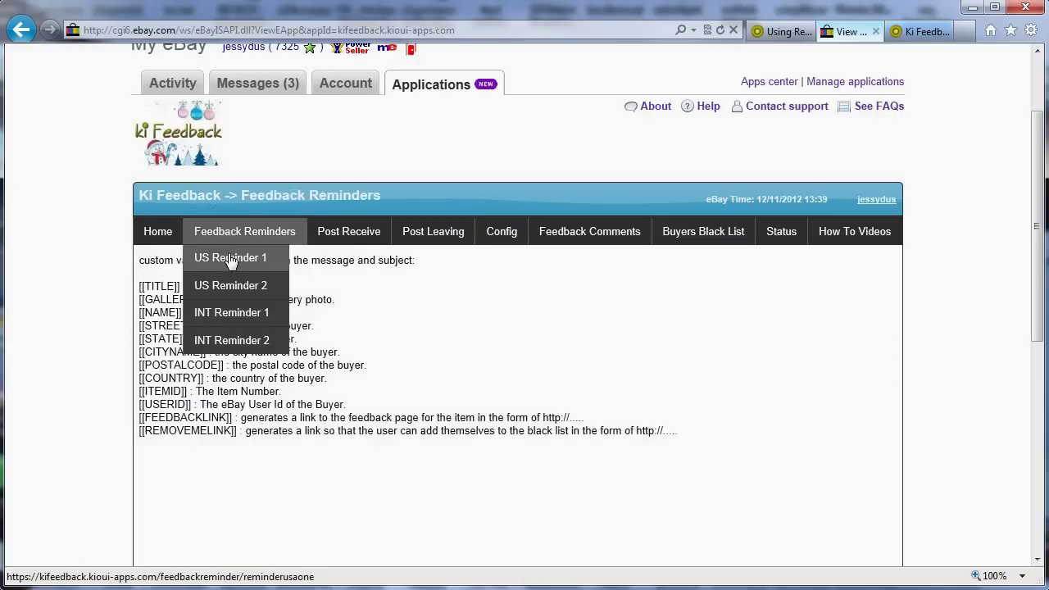
{"action": "left_click", "coordinate": [231, 258]}
{"action": "scroll", "coordinate": [184, 449], "scroll_direction": "down", "scroll_amount": 3}
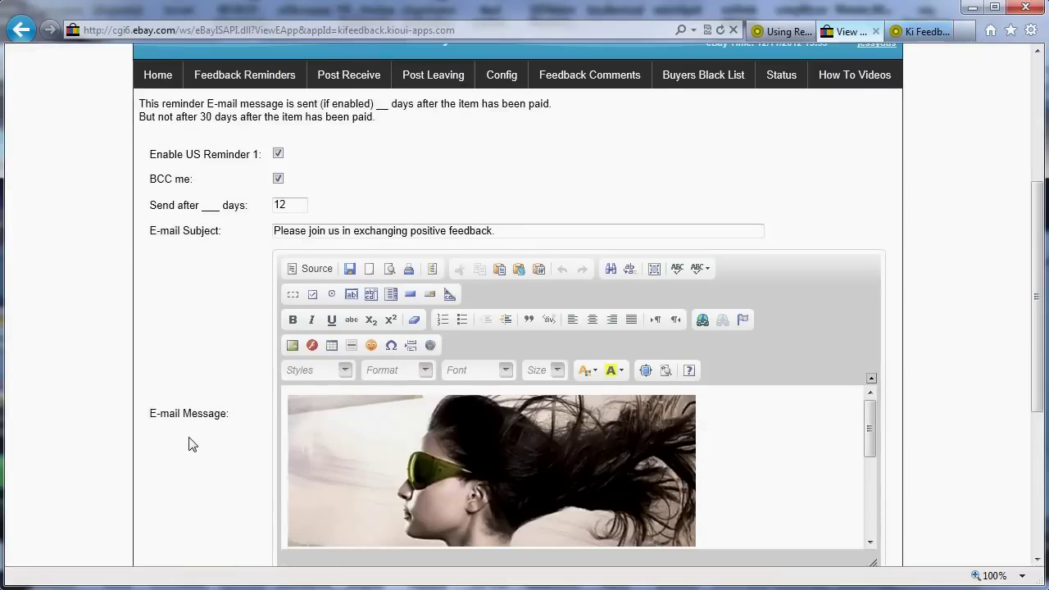
{"action": "scroll", "coordinate": [191, 443], "scroll_direction": "down", "scroll_amount": 5}
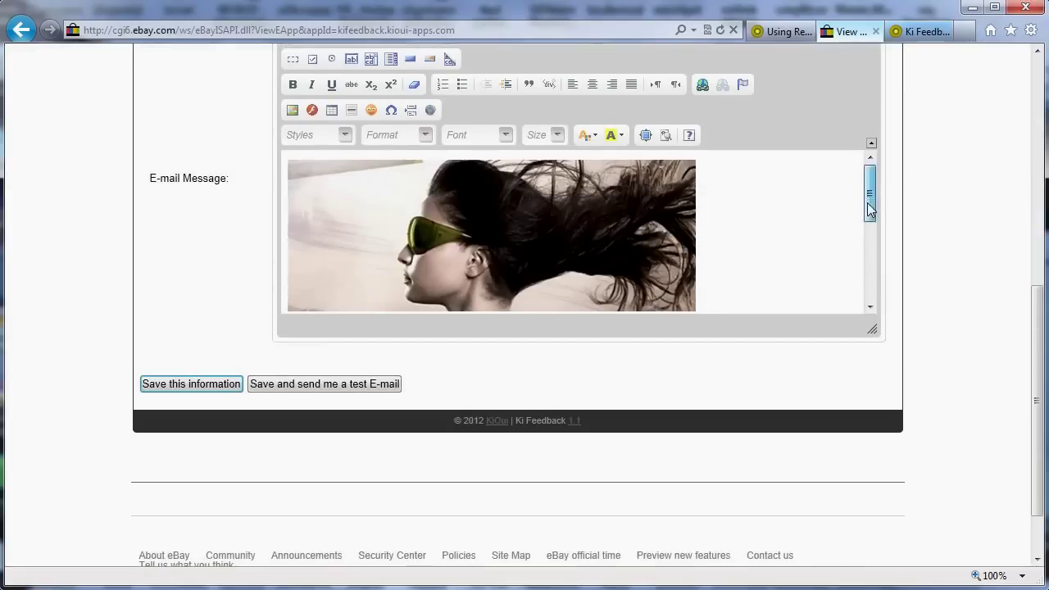
{"action": "left_click_drag", "start_coordinate": [870, 209], "coordinate": [873, 276]}
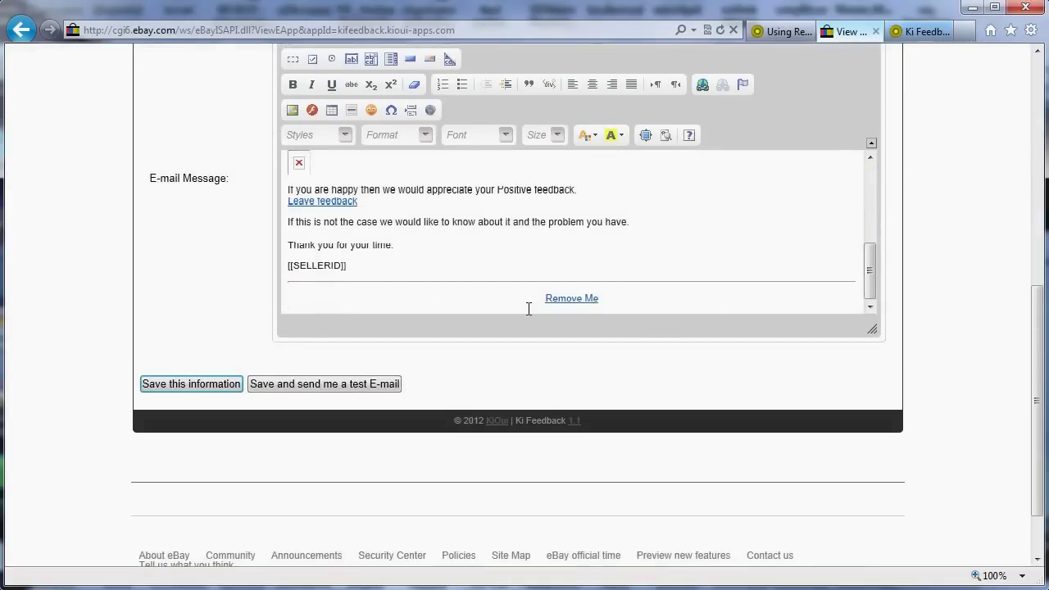
Add the line "by clicking on this link you will not receive anymore of our notifications and statuses" beneath the Remove Me link
{"action": "left_click", "coordinate": [622, 300]}
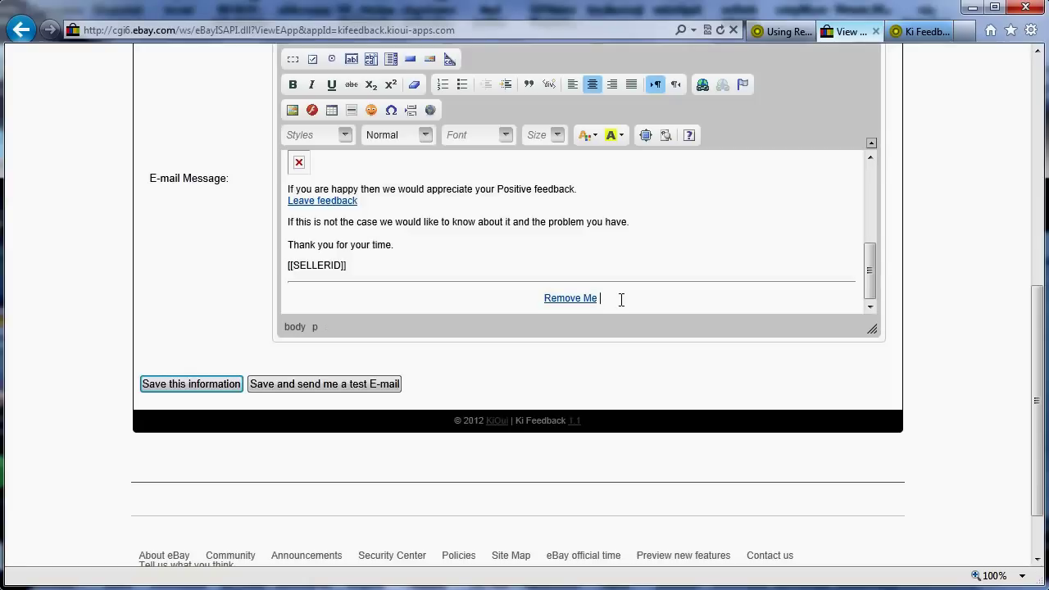
{"action": "key", "text": "Return"}
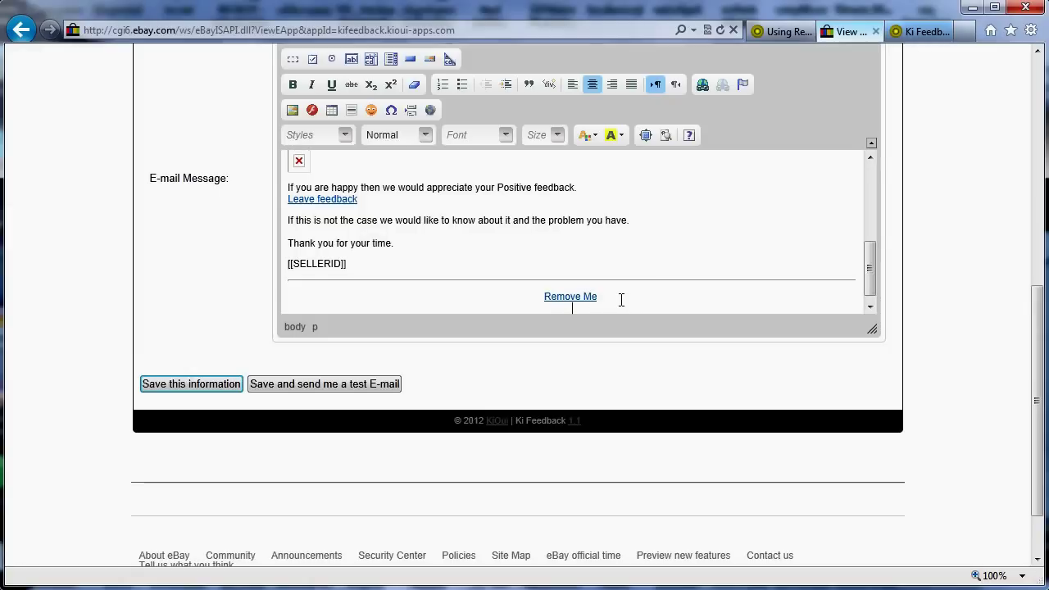
{"action": "type", "text": "by clic"}
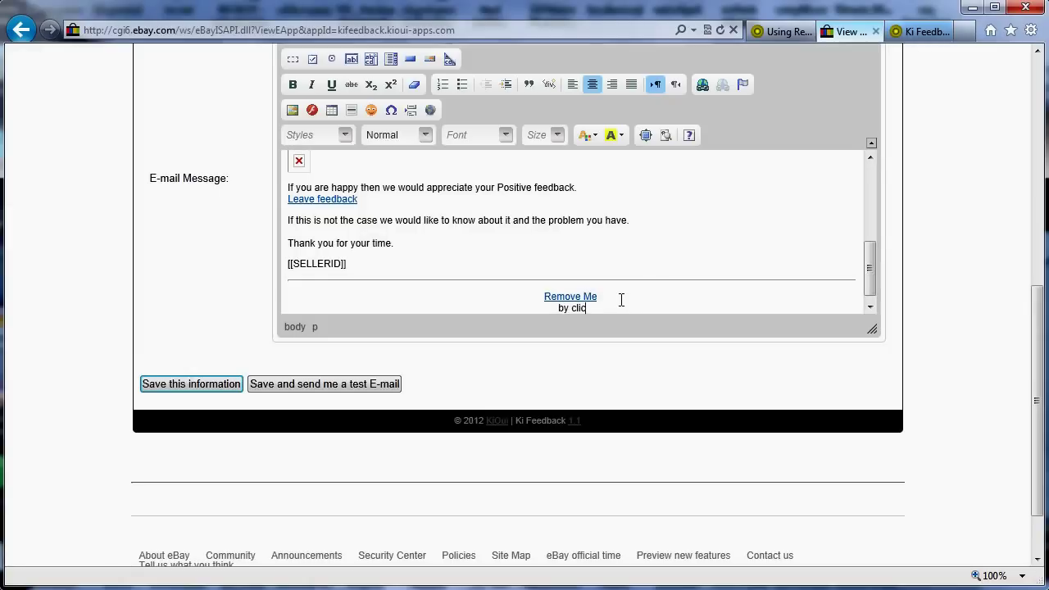
{"action": "type", "text": "king on this link"}
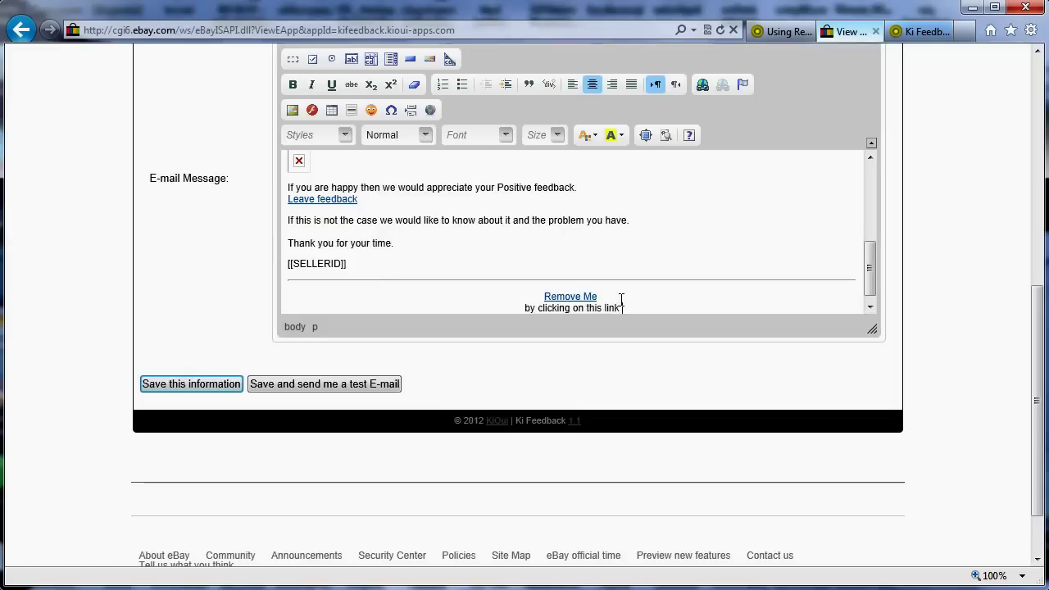
{"action": "type", "text": " you"}
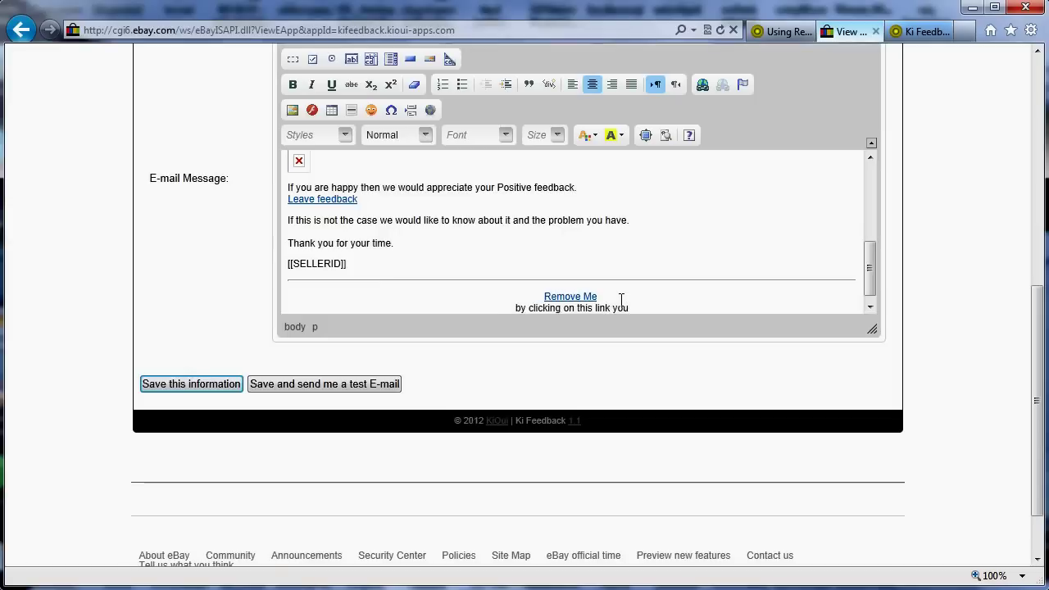
{"action": "type", "text": " will not re"}
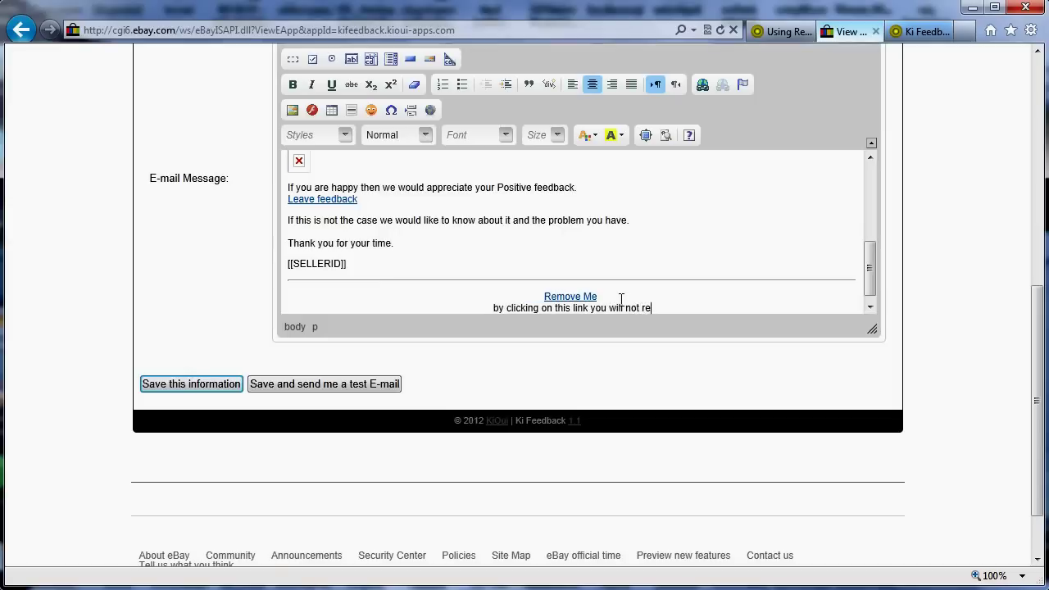
{"action": "type", "text": "ceive any"}
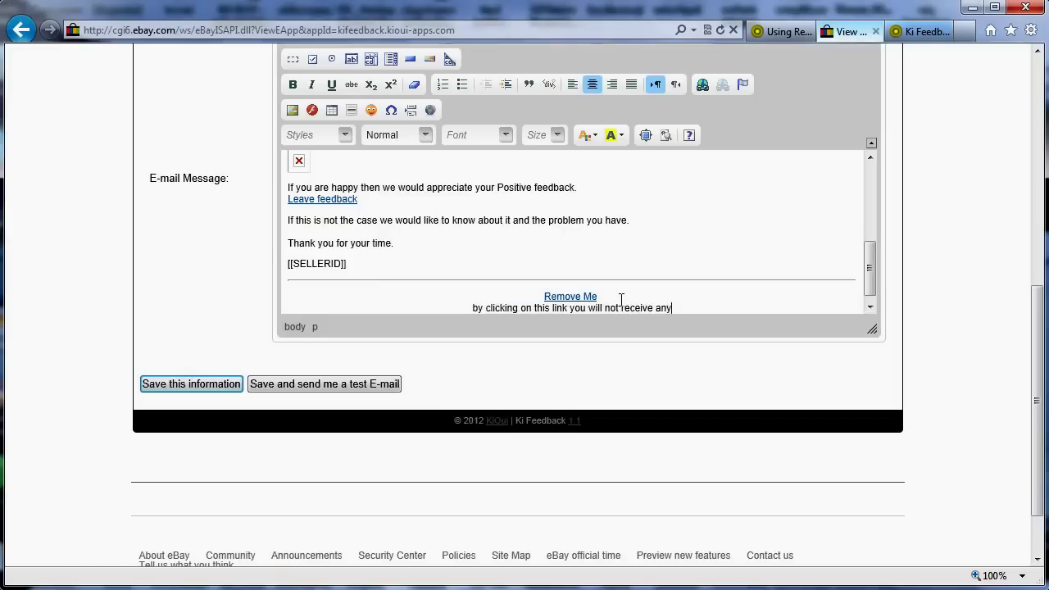
{"action": "type", "text": "more of ou"}
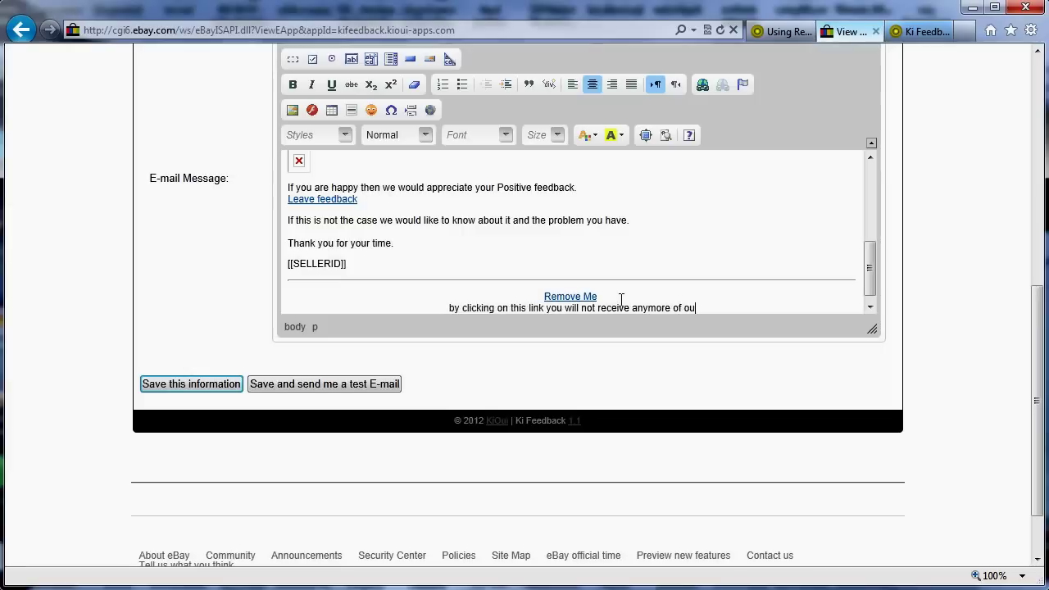
{"action": "type", "text": "r notifica"}
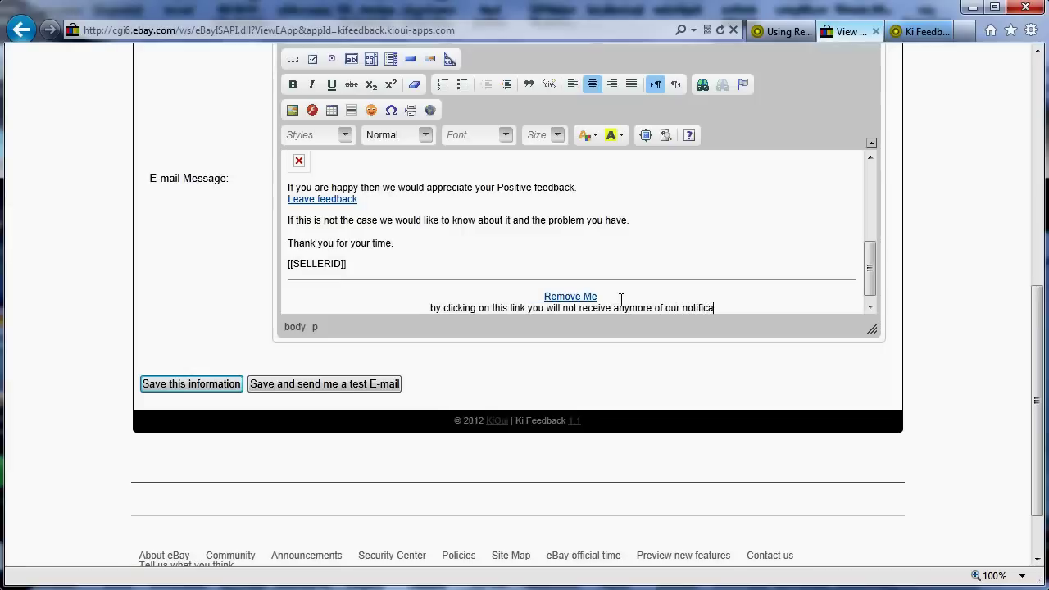
{"action": "type", "text": "tions and sta"}
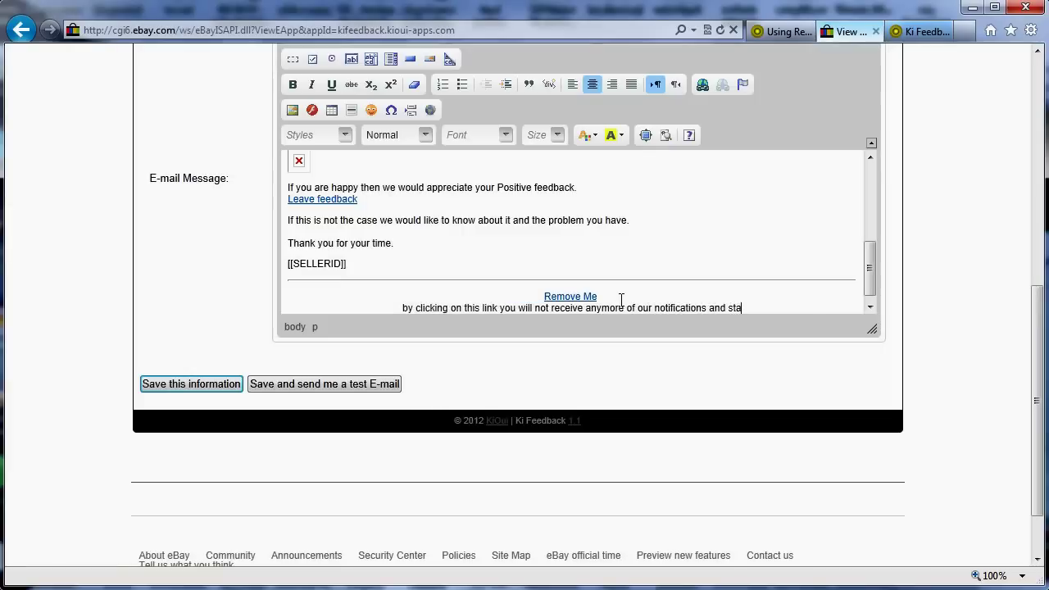
{"action": "type", "text": "tu"}
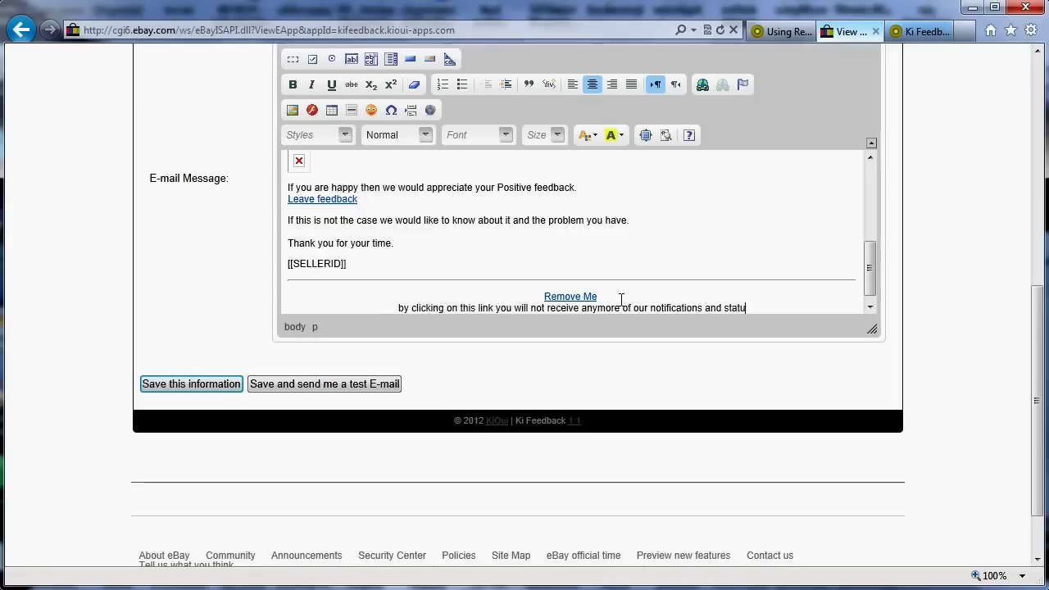
{"action": "key", "text": "BackSpace"}
{"action": "type", "text": "uses"}
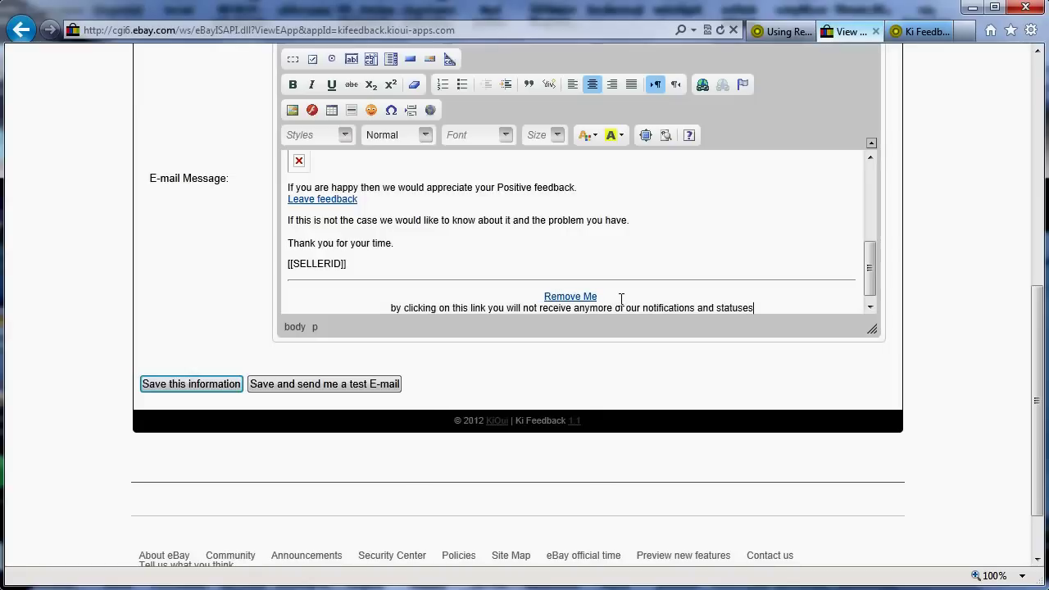
Insert two empty lines between [[SELLERID]] and the horizontal line in the message
{"action": "left_click", "coordinate": [447, 252]}
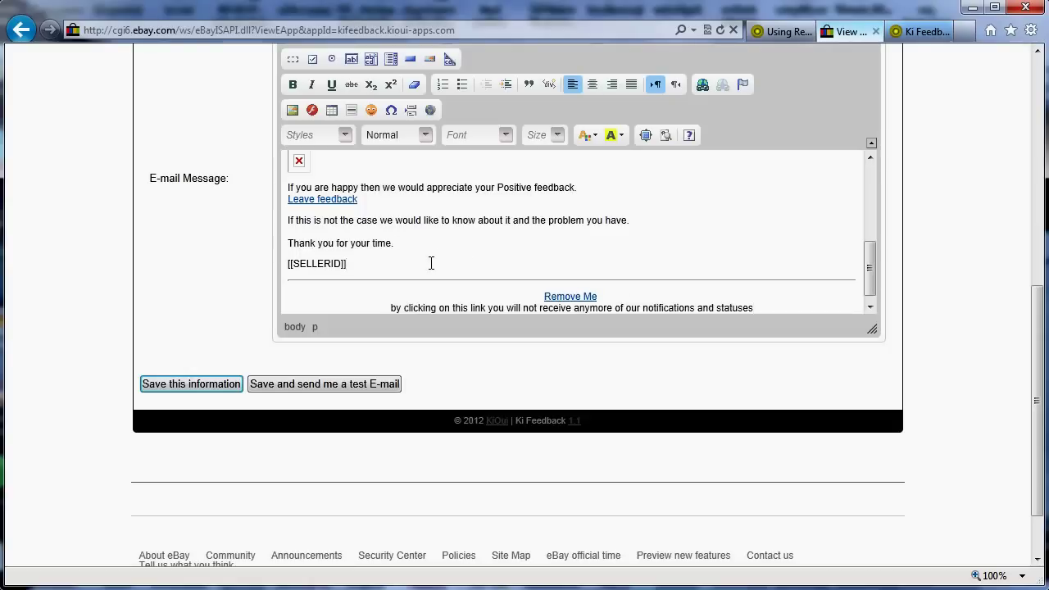
{"action": "key", "text": "Return"}
{"action": "key", "text": "Return"}
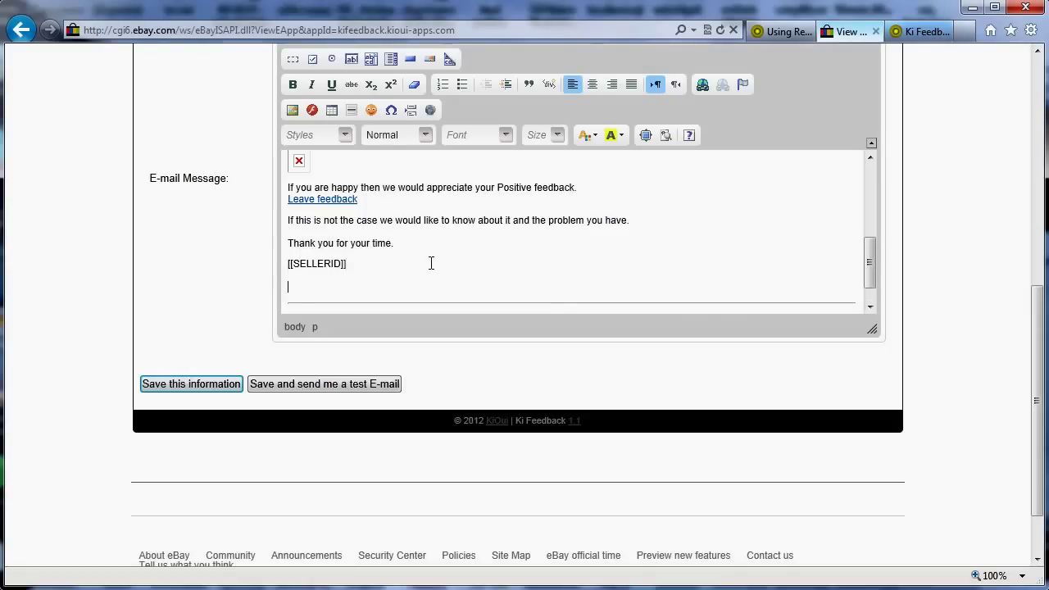
{"action": "key", "text": "Return"}
{"action": "scroll", "coordinate": [429, 262], "scroll_direction": "down", "scroll_amount": 5}
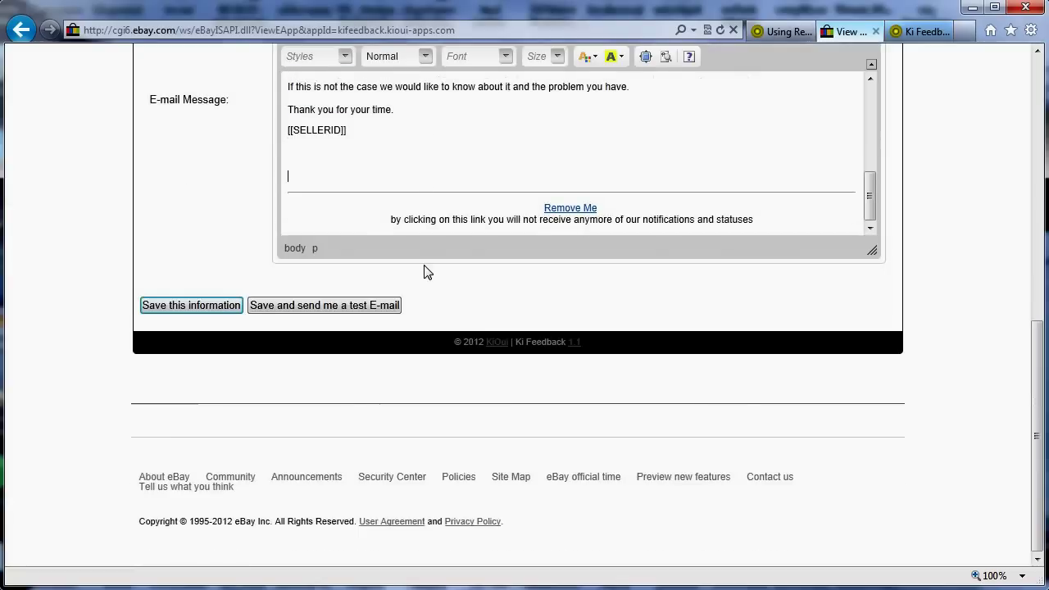
Set the font size of the Remove Me link and the explanatory line beneath it to 8
{"action": "left_click", "coordinate": [424, 211]}
{"action": "key", "text": "shift+Down"}
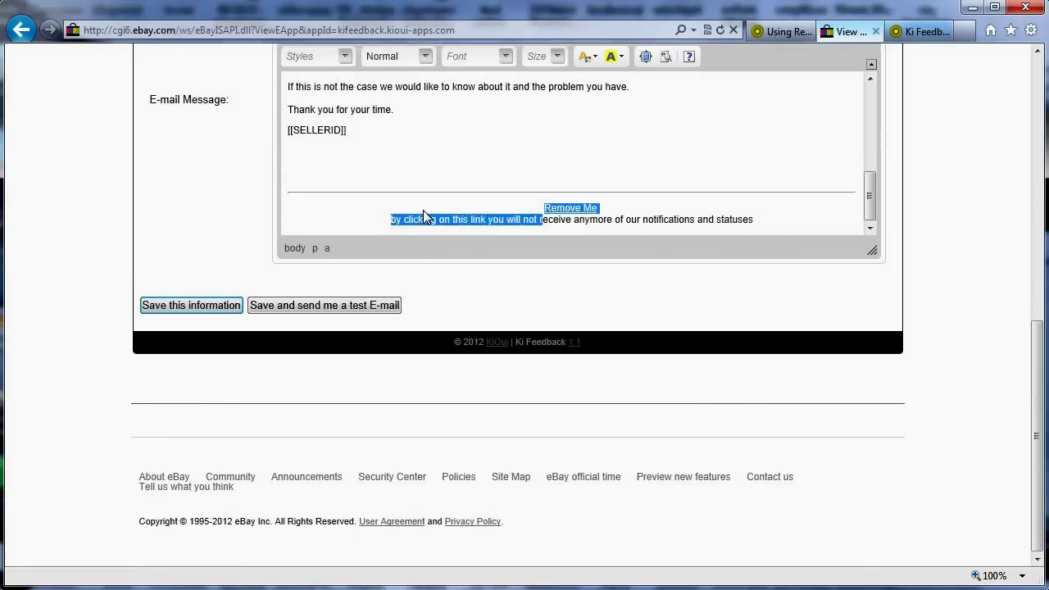
{"action": "key", "text": "shift+End"}
{"action": "key", "text": "Delete"}
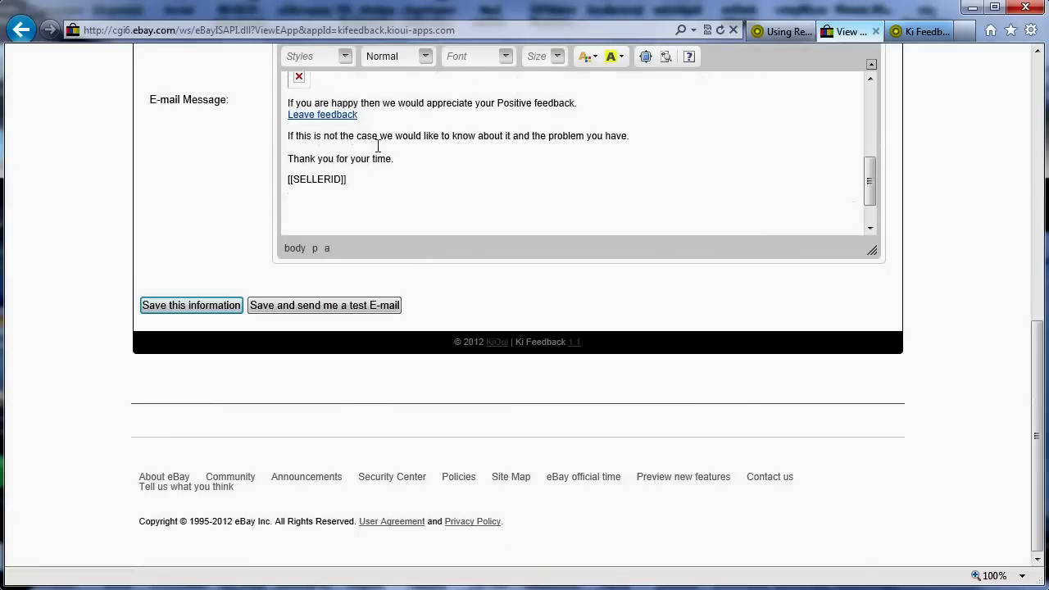
{"action": "scroll", "coordinate": [264, 228], "scroll_direction": "up", "scroll_amount": 2}
{"action": "key", "text": "ctrl+z"}
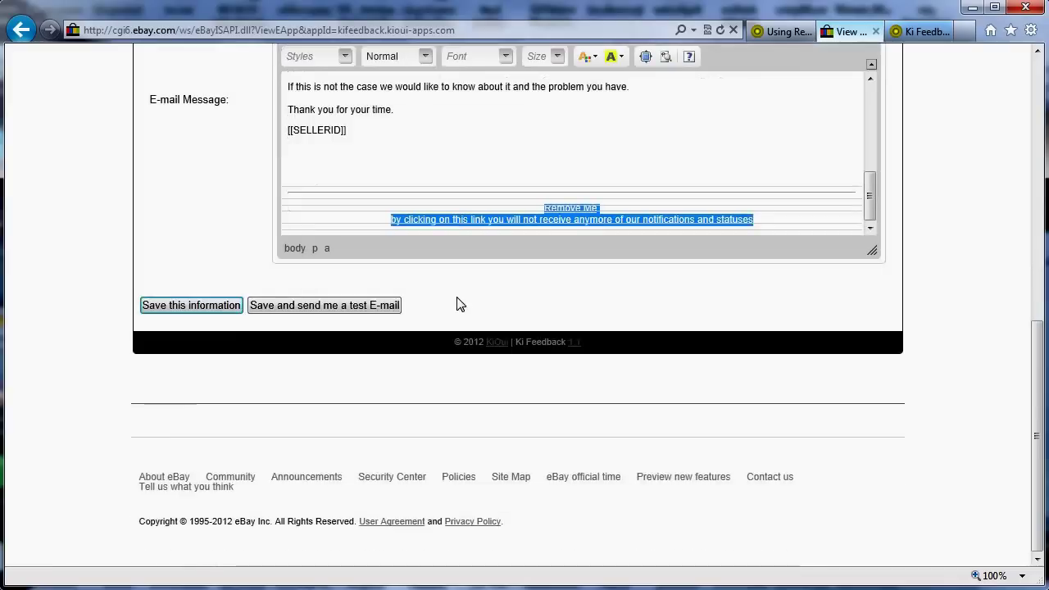
{"action": "scroll", "coordinate": [241, 168], "scroll_direction": "up", "scroll_amount": 2}
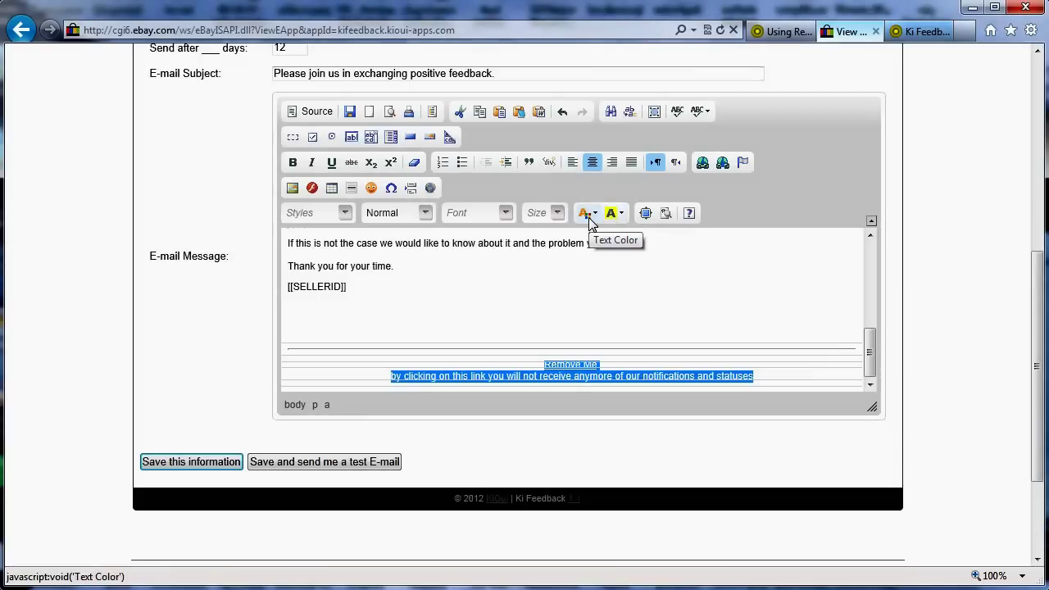
{"action": "left_click", "coordinate": [557, 213]}
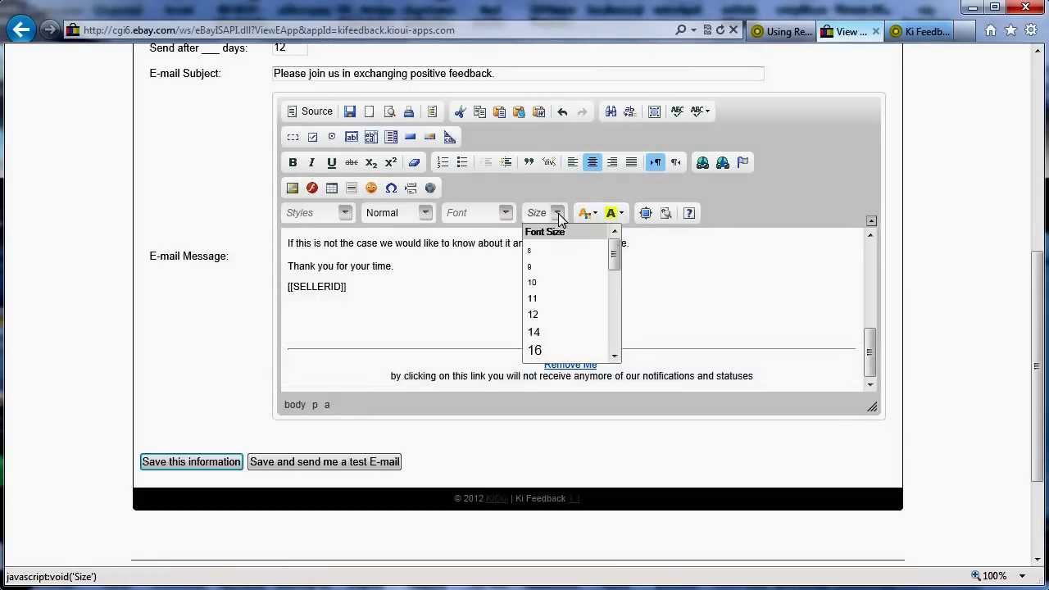
{"action": "left_click", "coordinate": [538, 251]}
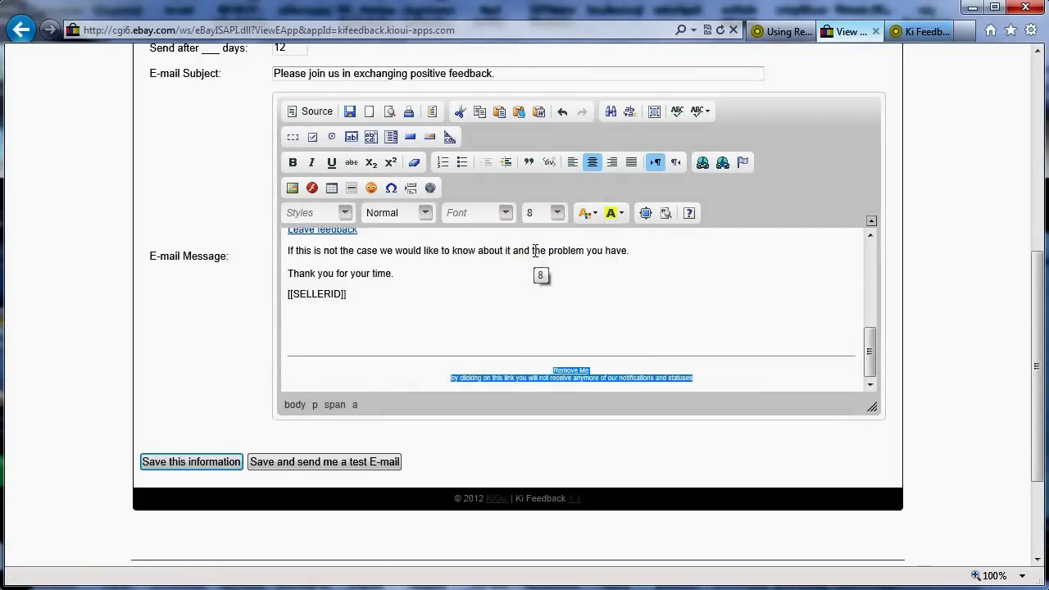
Save the US Reminder 1 information and check the Remove Me footer at the end of the saved message
{"action": "left_click", "coordinate": [382, 331]}
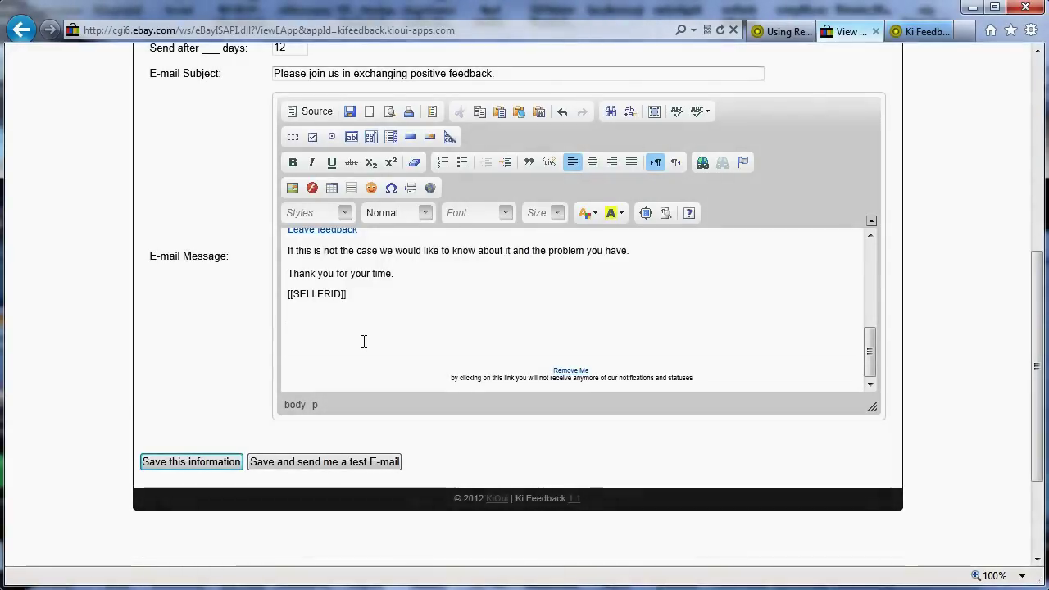
{"action": "left_click", "coordinate": [208, 464]}
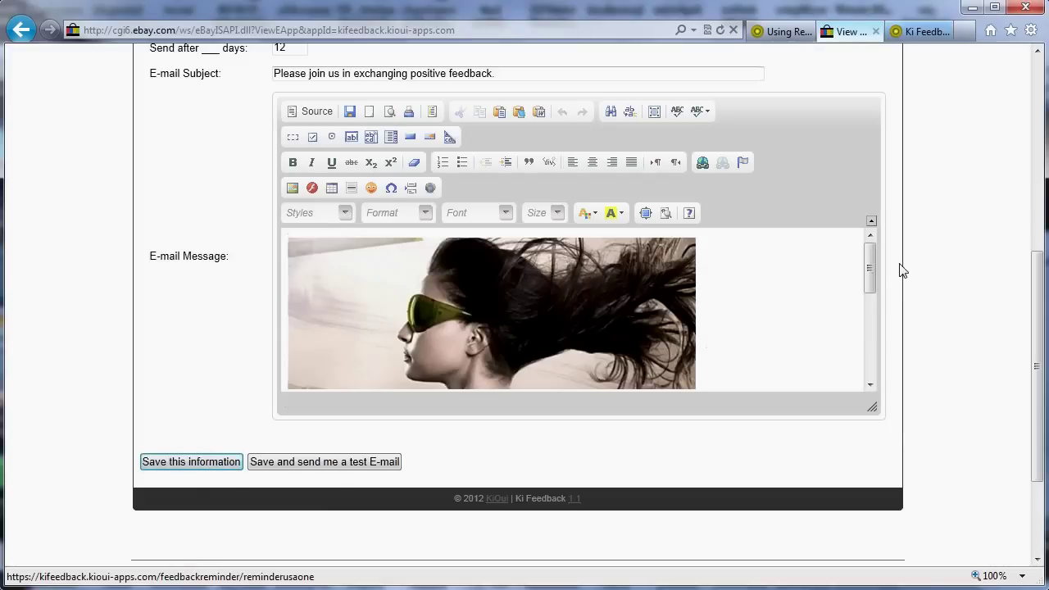
{"action": "left_click_drag", "start_coordinate": [869, 273], "coordinate": [864, 344]}
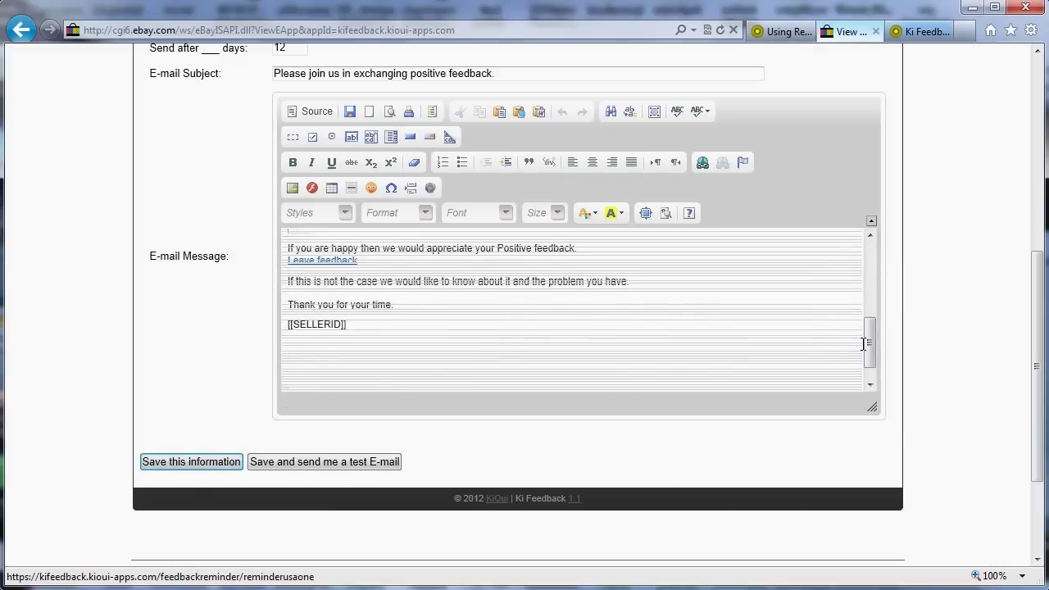
{"action": "left_click", "coordinate": [373, 304]}
{"action": "scroll", "coordinate": [719, 302], "scroll_direction": "down", "scroll_amount": 4}
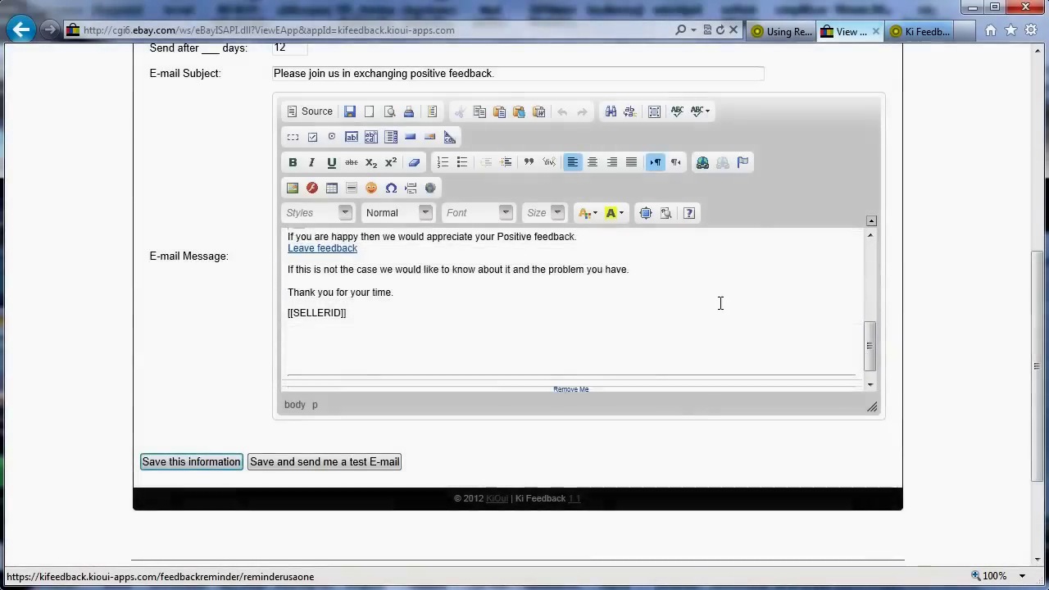
{"action": "left_click", "coordinate": [474, 213]}
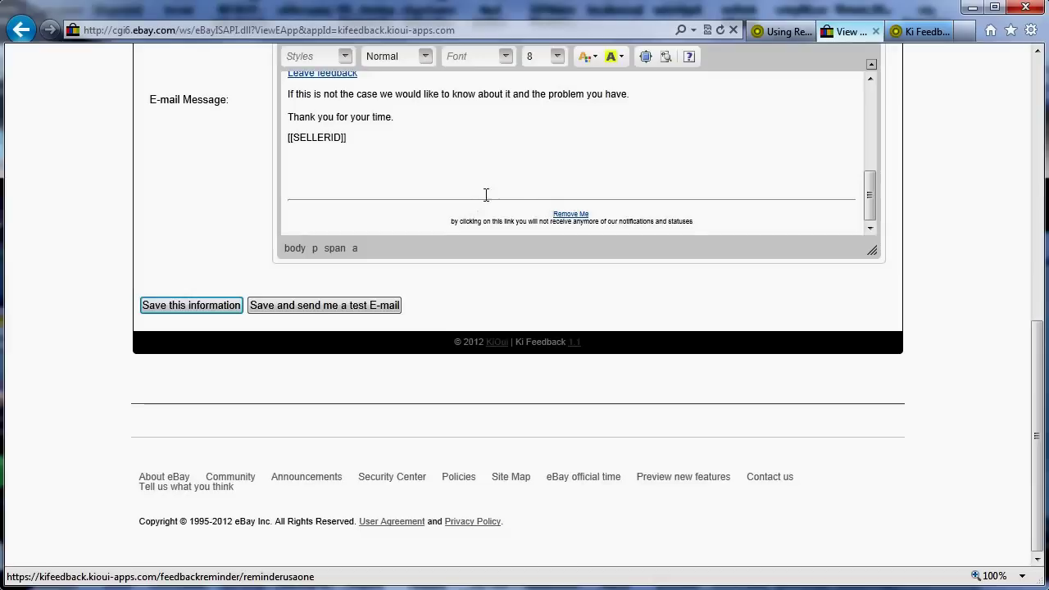
{"action": "scroll", "coordinate": [226, 207], "scroll_direction": "up", "scroll_amount": 3}
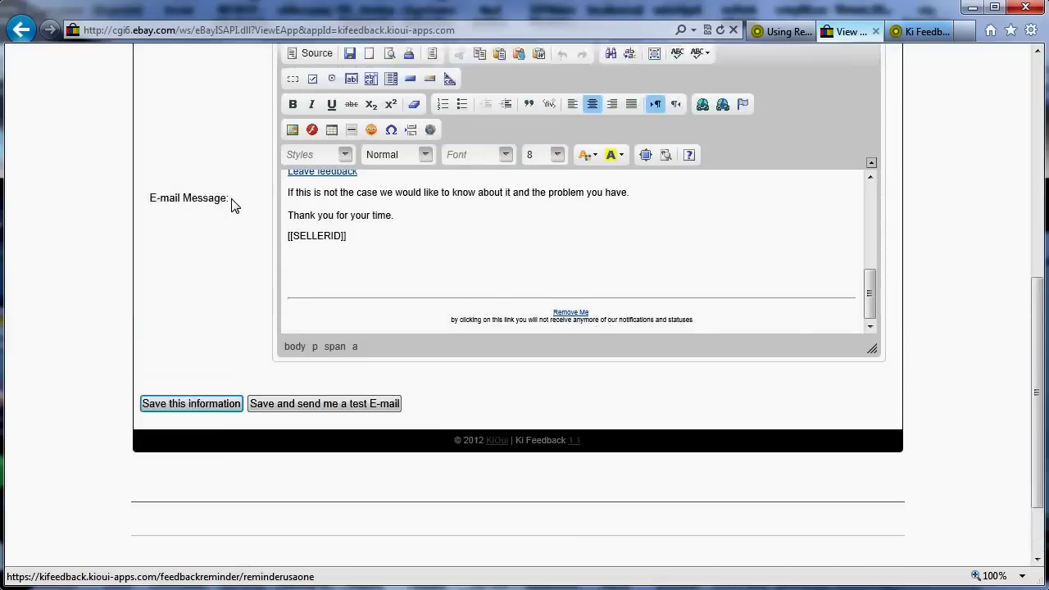
{"action": "left_click", "coordinate": [392, 288]}
Replace the Leave feedback link in the message with the text "Please click here to leave us feedback."
{"action": "scroll", "coordinate": [385, 285], "scroll_direction": "up", "scroll_amount": 1}
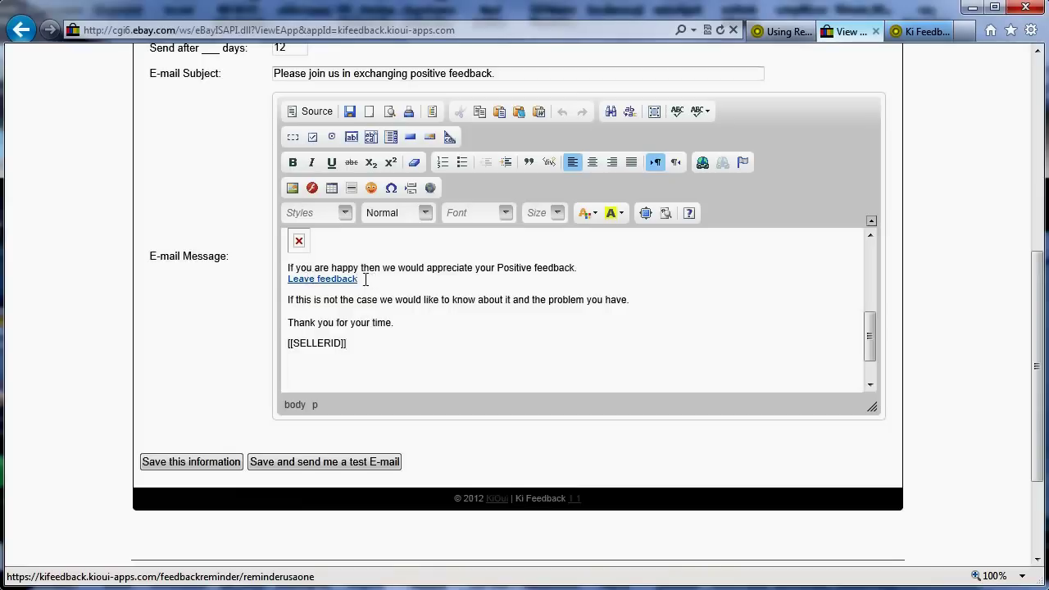
{"action": "left_click_drag", "start_coordinate": [359, 278], "coordinate": [288, 280]}
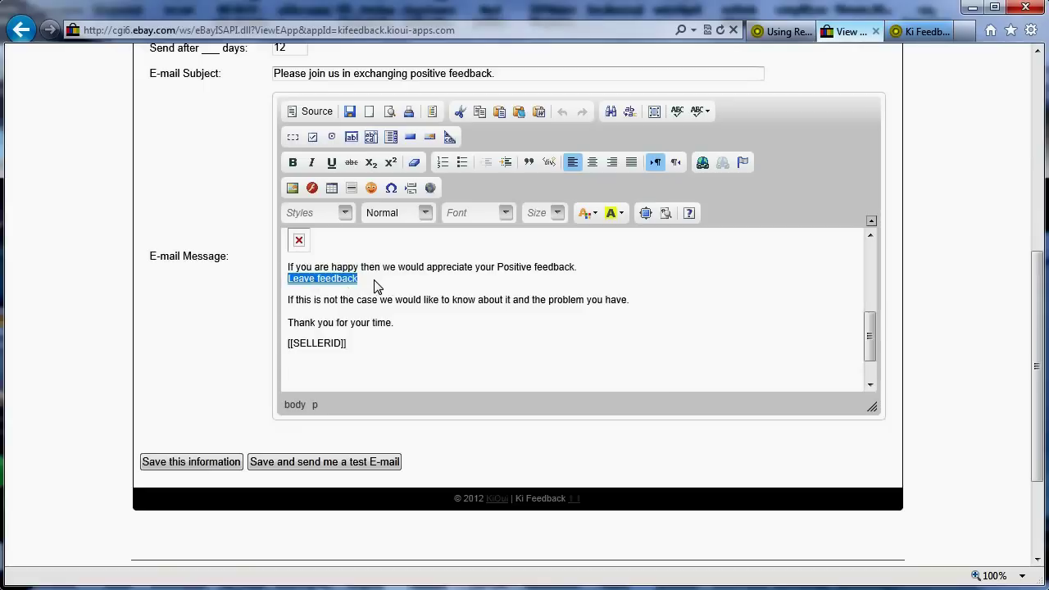
{"action": "key", "text": "Delete"}
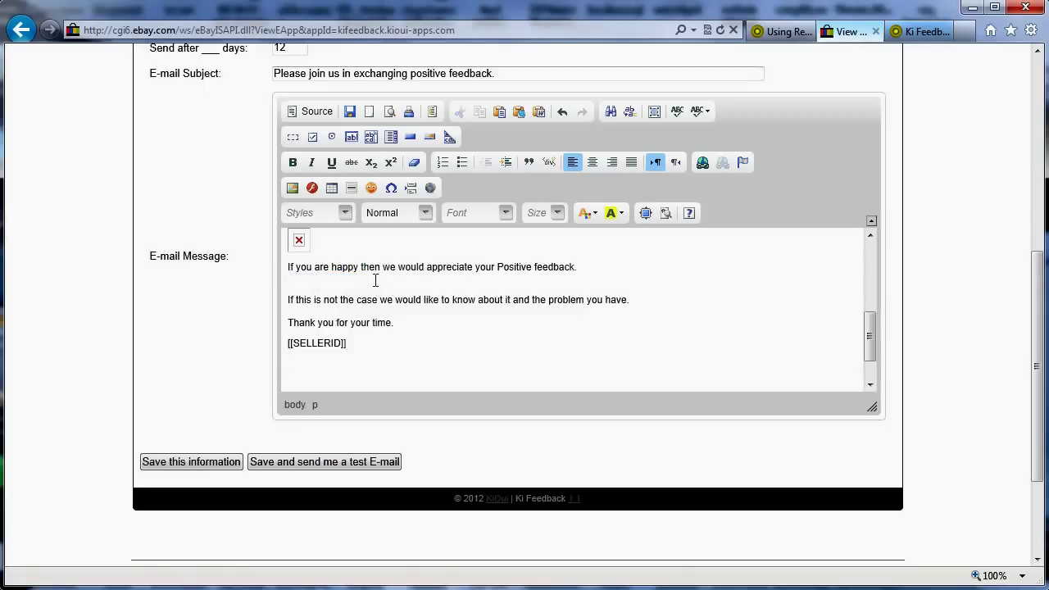
{"action": "type", "text": "Please click here to leave us feed"}
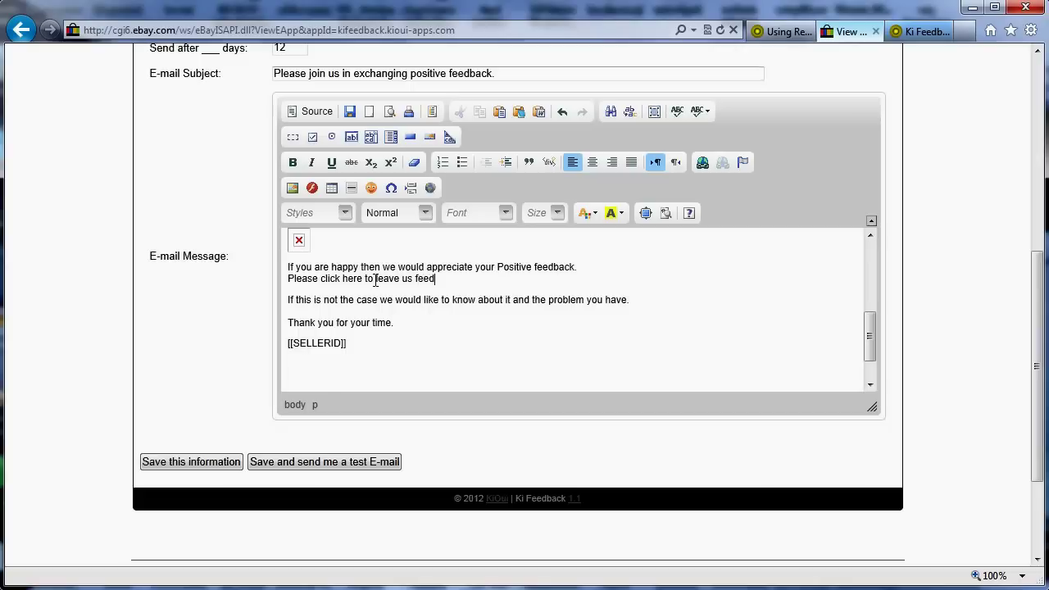
{"action": "type", "text": "back."}
Copy the [[FEEDBACKLINK]] variable from the custom variables list and return to the US Reminder 1 message
{"action": "triple_click", "coordinate": [375, 279]}
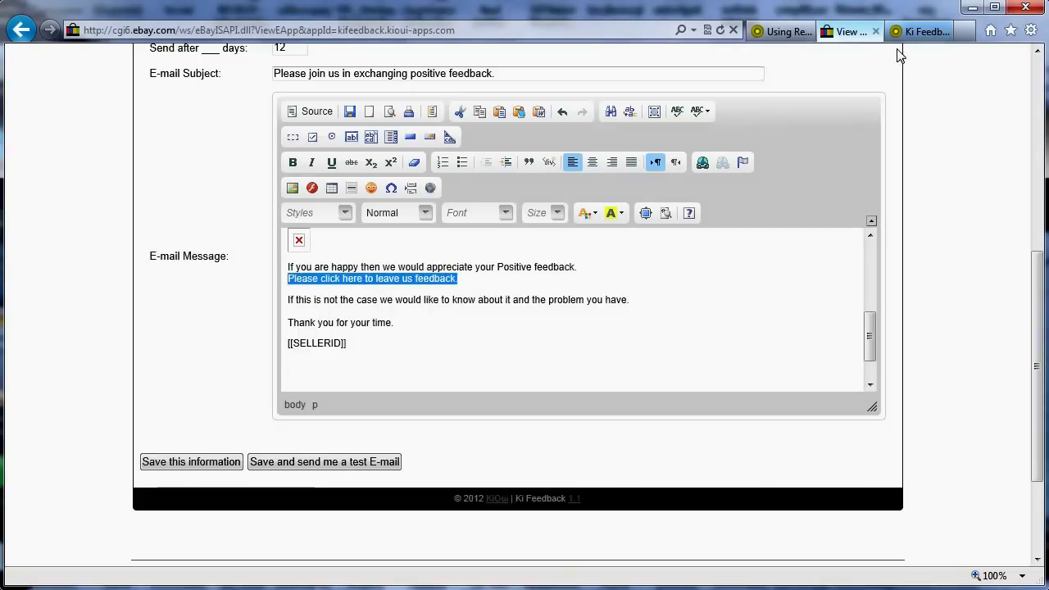
{"action": "left_click", "coordinate": [926, 31]}
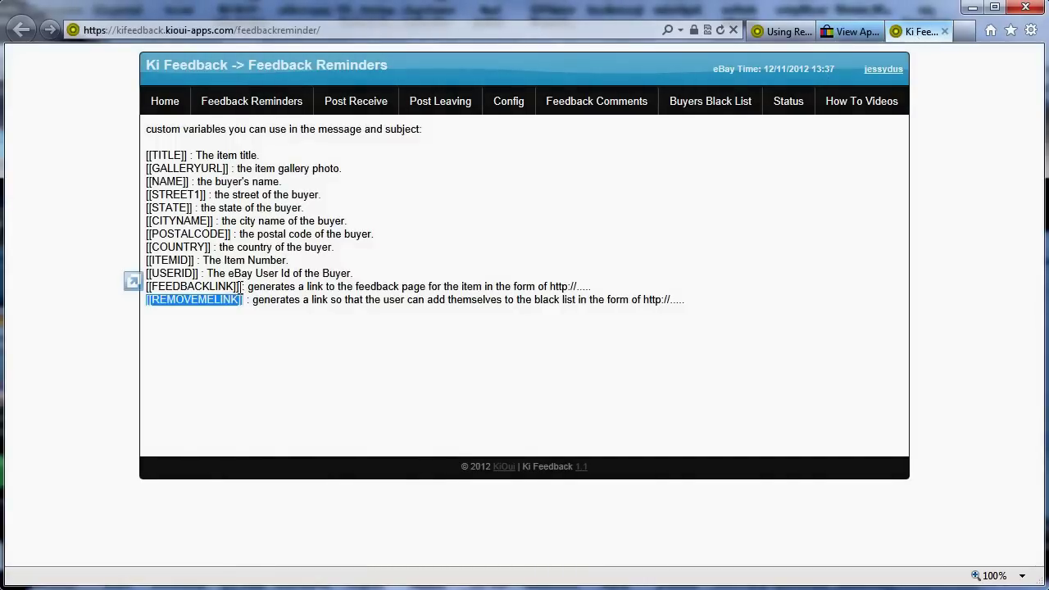
{"action": "double_click", "coordinate": [192, 287]}
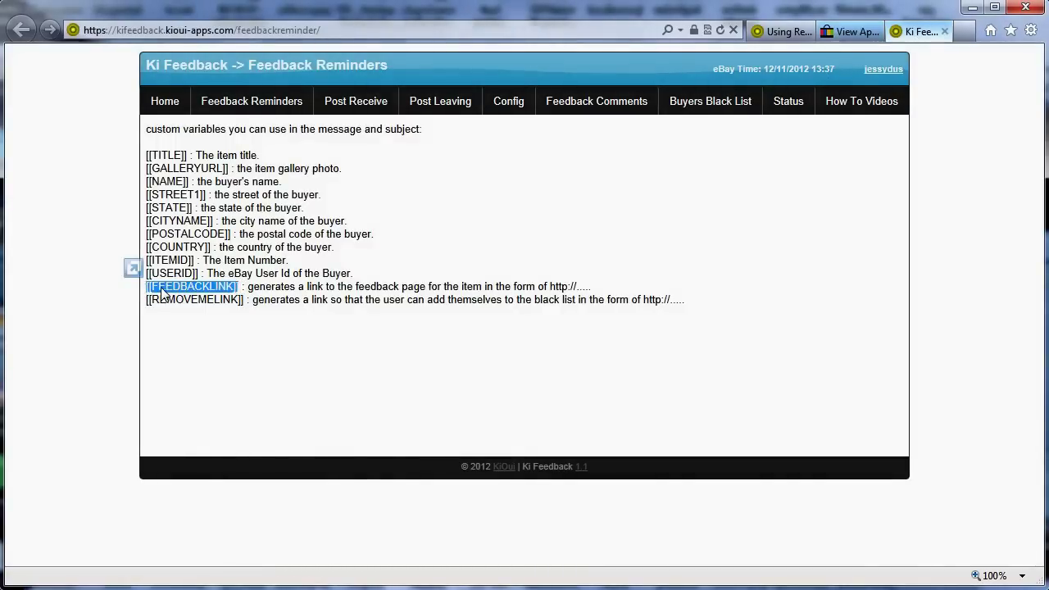
{"action": "right_click", "coordinate": [163, 289]}
{"action": "left_click", "coordinate": [202, 318]}
{"action": "left_click", "coordinate": [857, 31]}
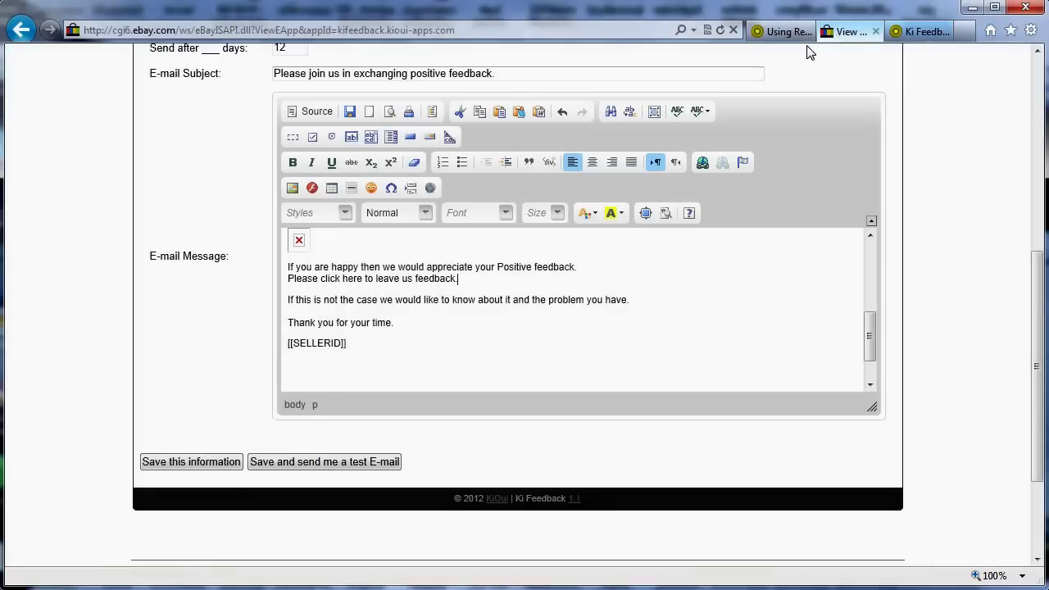
Try to link the sentence "Please click here to leave us feedback." to the URL [[FEEDBACKLINK]] with protocol <other>
{"action": "left_click", "coordinate": [461, 288]}
{"action": "left_click_drag", "start_coordinate": [462, 288], "coordinate": [287, 280]}
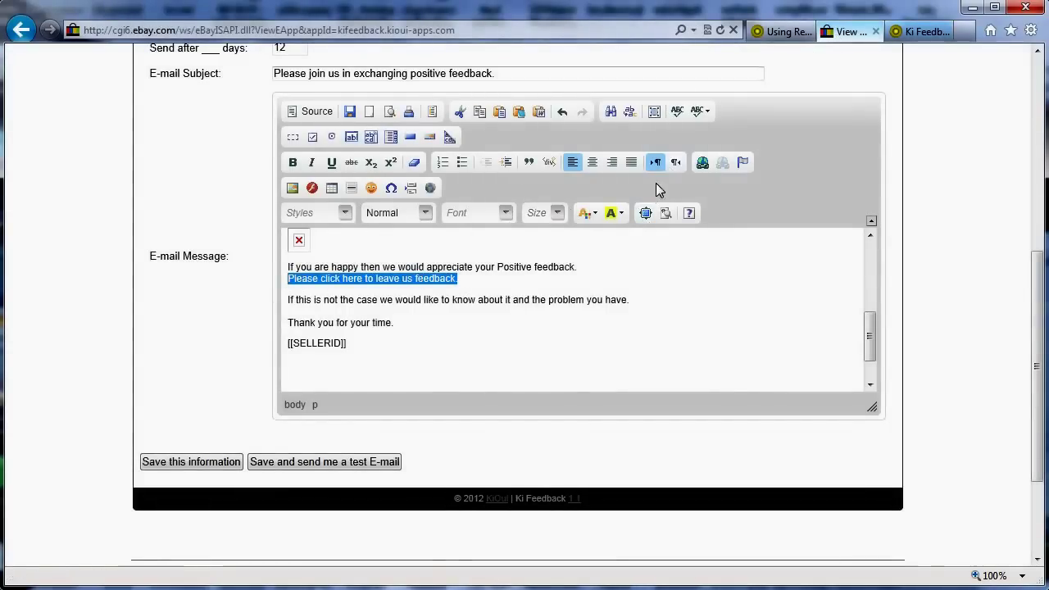
{"action": "left_click", "coordinate": [702, 162]}
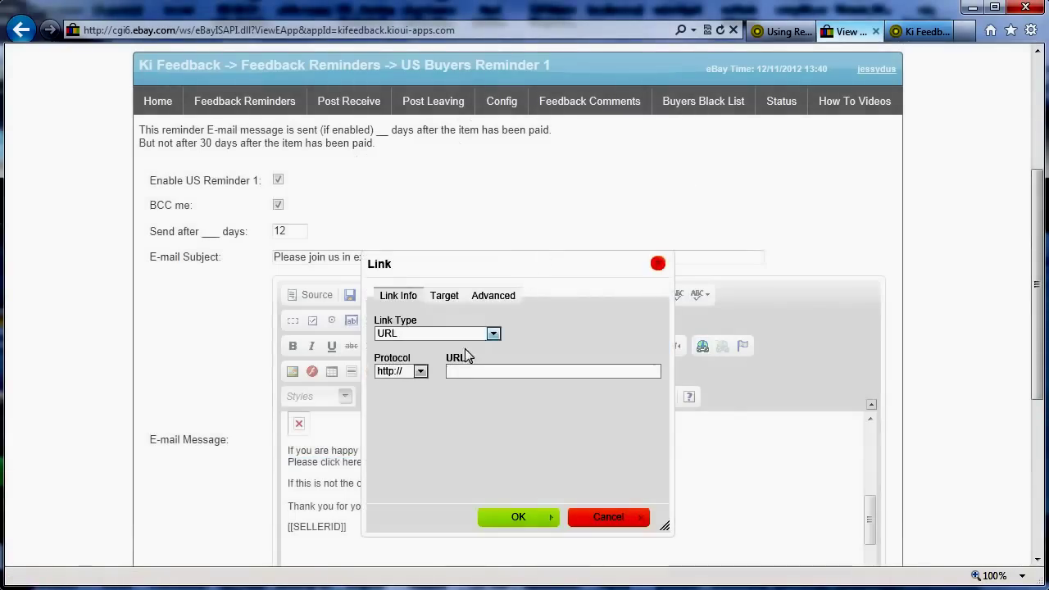
{"action": "left_click", "coordinate": [420, 371]}
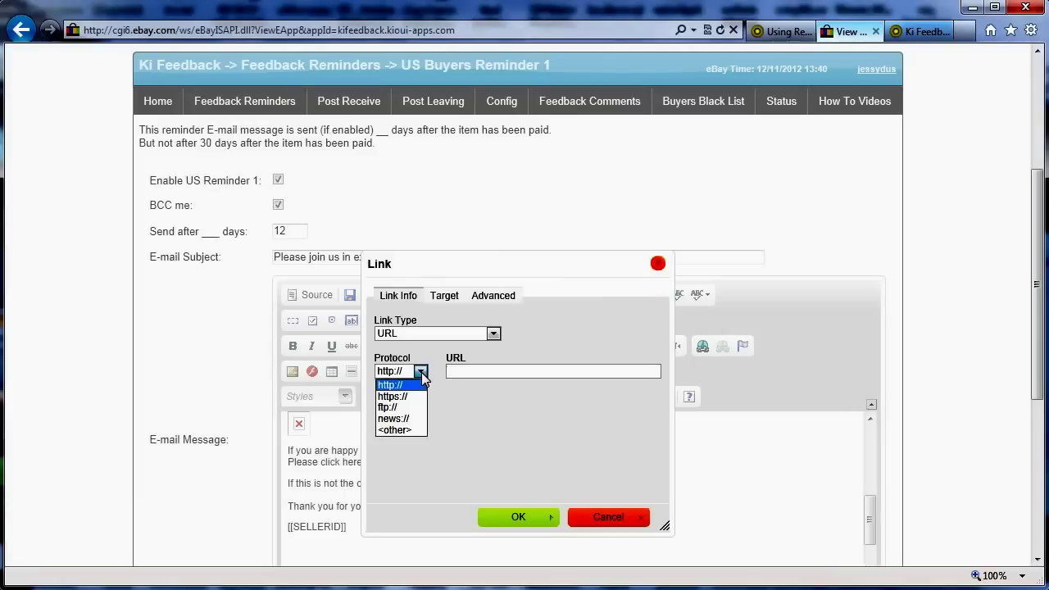
{"action": "left_click", "coordinate": [396, 430]}
{"action": "left_click", "coordinate": [472, 371]}
{"action": "right_click", "coordinate": [472, 371]}
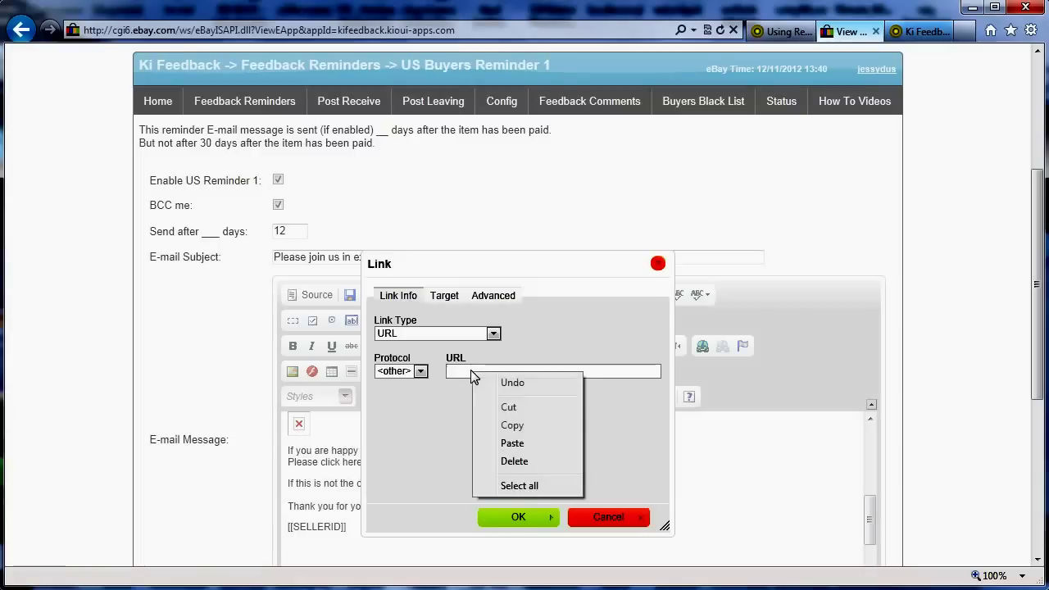
{"action": "left_click", "coordinate": [521, 441]}
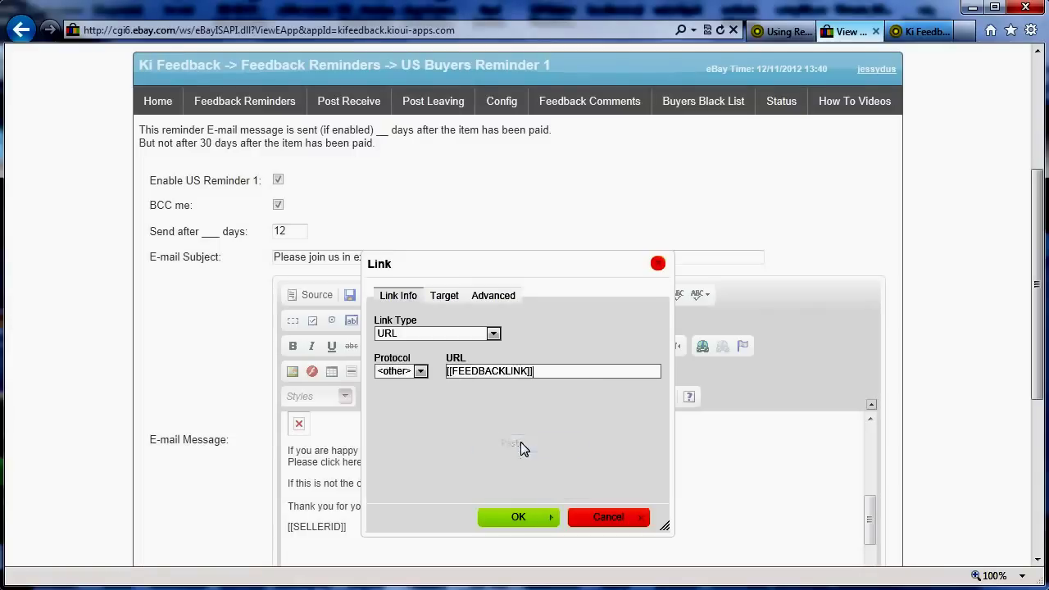
{"action": "left_click", "coordinate": [504, 517]}
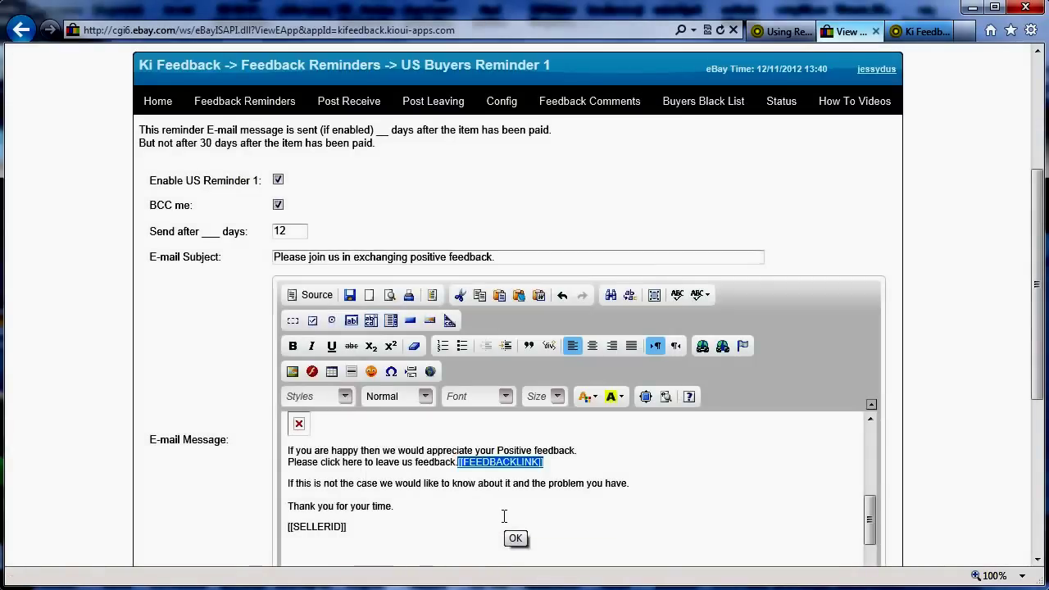
Delete the inserted [[FEEDBACKLINK]] text after the feedback sentence, keeping the sentence's closing period
{"action": "left_click", "coordinate": [376, 483]}
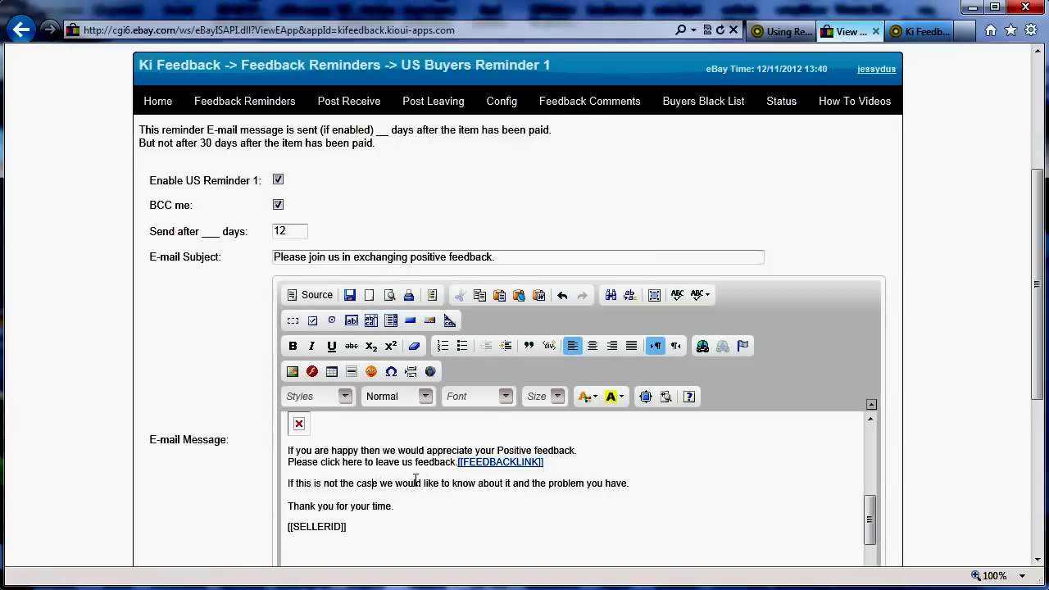
{"action": "left_click", "coordinate": [569, 461]}
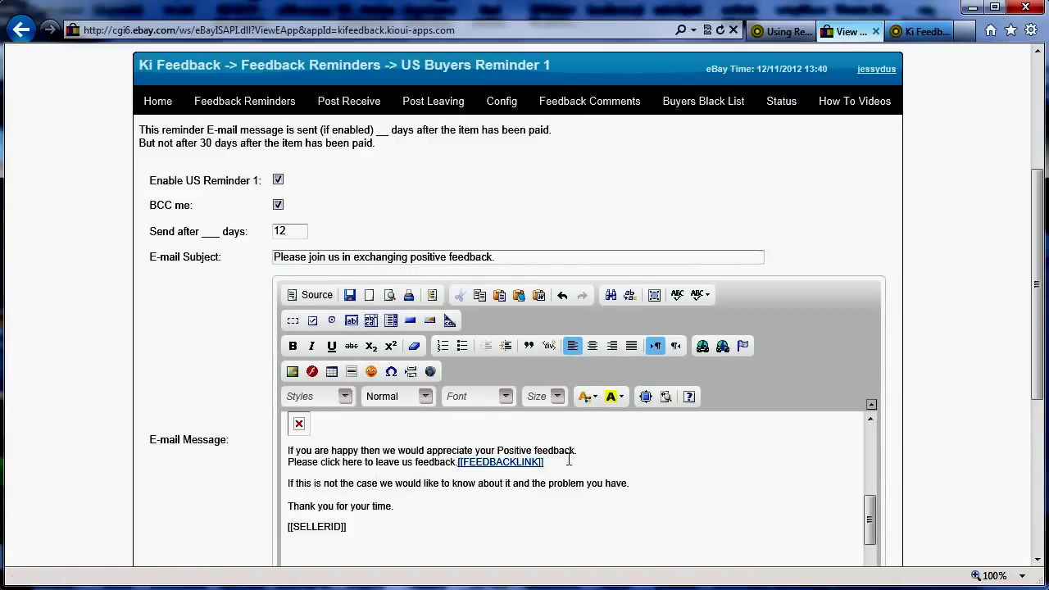
{"action": "key", "text": "BackSpace"}
{"action": "key", "text": "BackSpace"}
{"action": "key", "text": "BackSpace"}
{"action": "key", "text": "BackSpace"}
{"action": "key", "text": "BackSpace"}
{"action": "key", "text": "BackSpace"}
{"action": "key", "text": "BackSpace"}
{"action": "key", "text": "BackSpace"}
{"action": "key", "text": "BackSpace"}
{"action": "key", "text": "BackSpace"}
{"action": "key", "text": "BackSpace"}
{"action": "key", "text": "BackSpace"}
{"action": "key", "text": "BackSpace"}
{"action": "key", "text": "BackSpace"}
{"action": "key", "text": "BackSpace"}
{"action": "key", "text": "BackSpace"}
{"action": "key", "text": "BackSpace"}
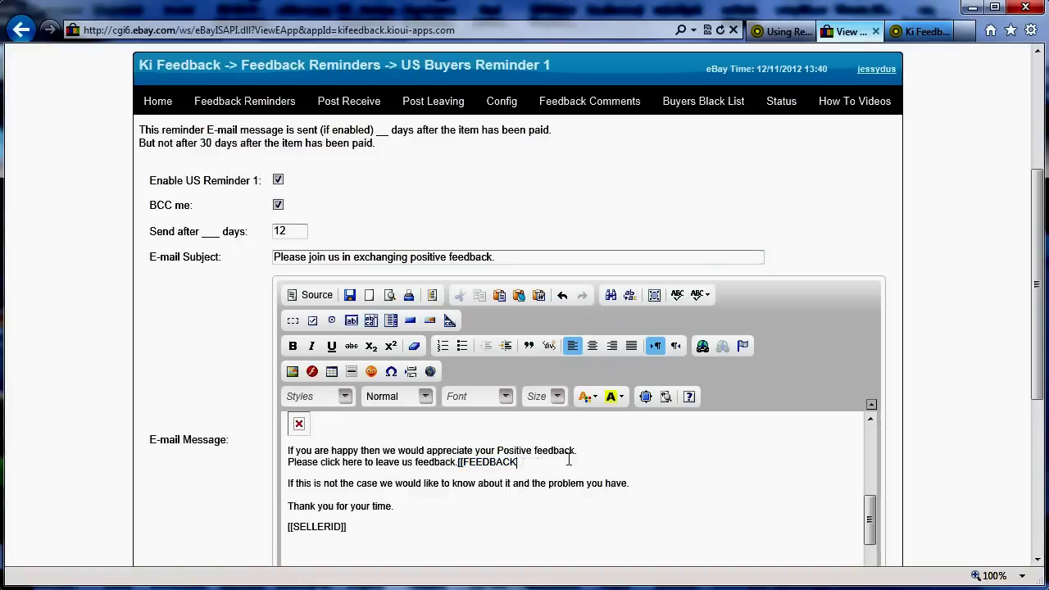
{"action": "type", "text": "."}
Add a link with protocol <other> and URL [[FEEDBACKLINK]] to "Please click here to leave us feedback", leaving out the period
{"action": "key", "text": "shift+Home"}
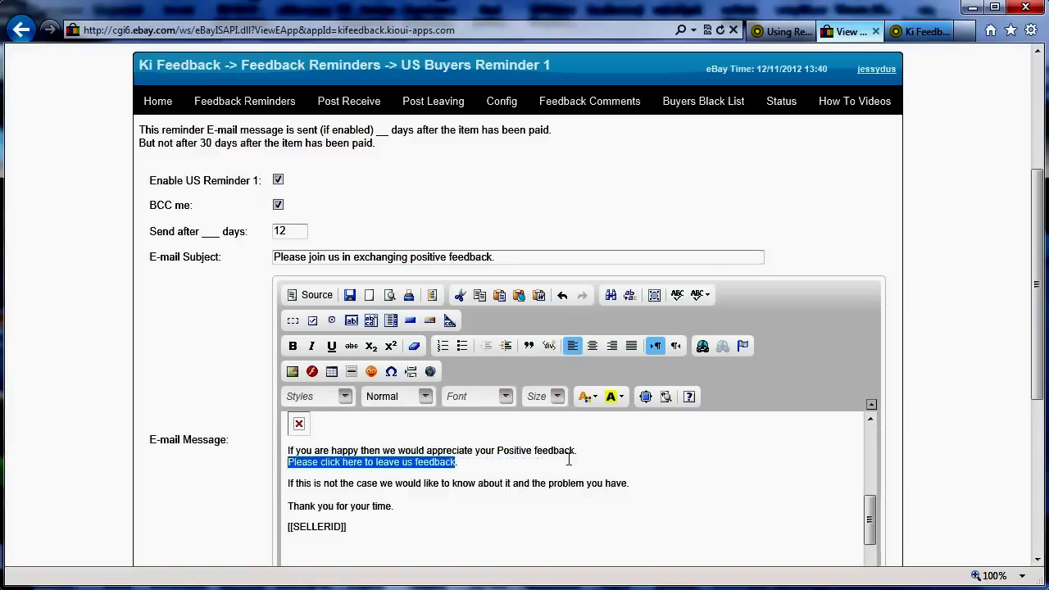
{"action": "left_click", "coordinate": [703, 345]}
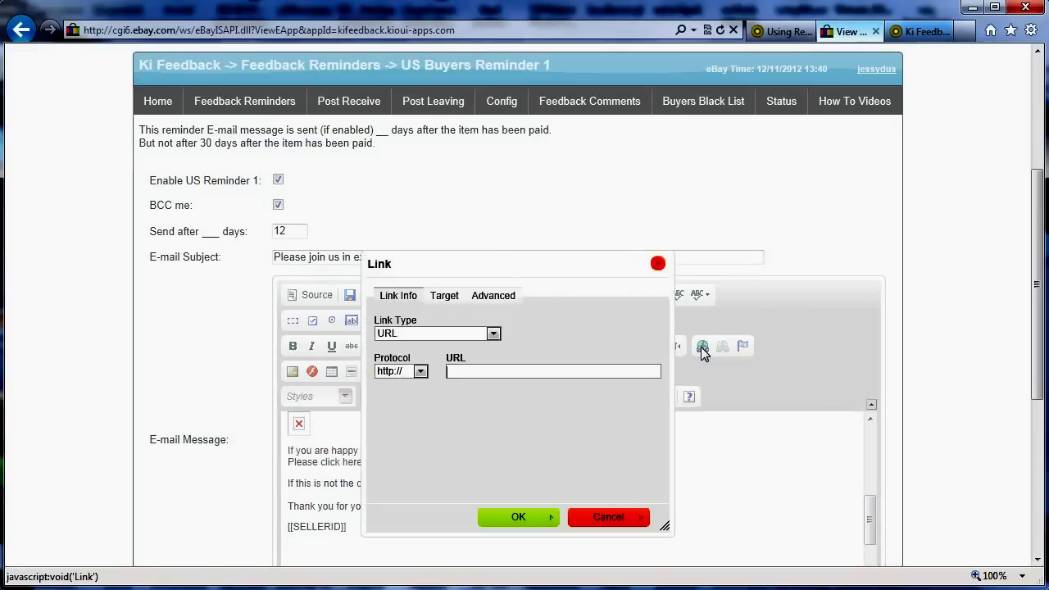
{"action": "left_click", "coordinate": [404, 373]}
{"action": "left_click", "coordinate": [407, 432]}
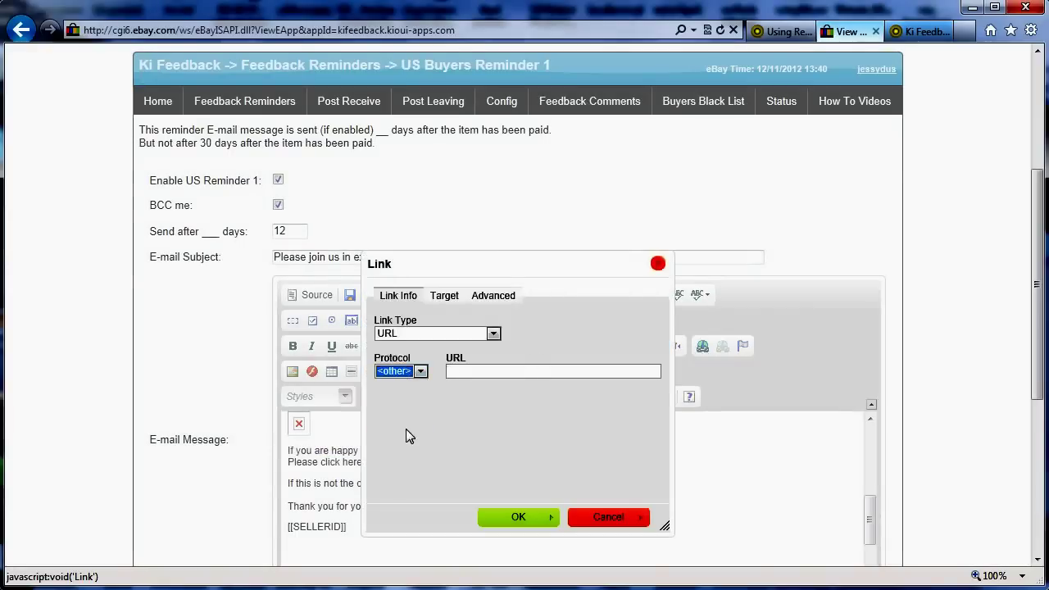
{"action": "right_click", "coordinate": [458, 370]}
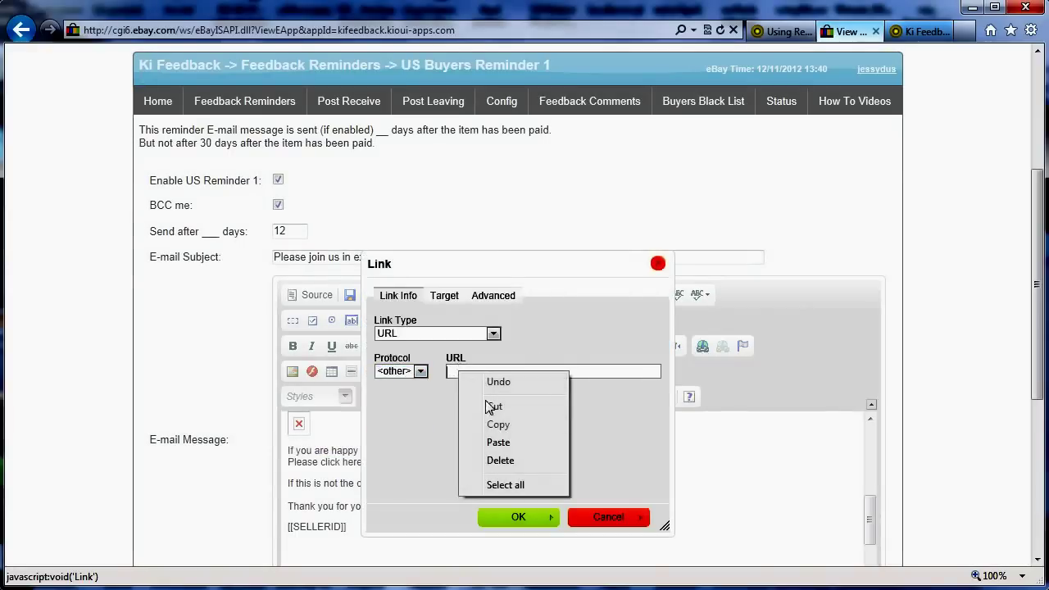
{"action": "left_click", "coordinate": [496, 441]}
{"action": "left_click", "coordinate": [524, 519]}
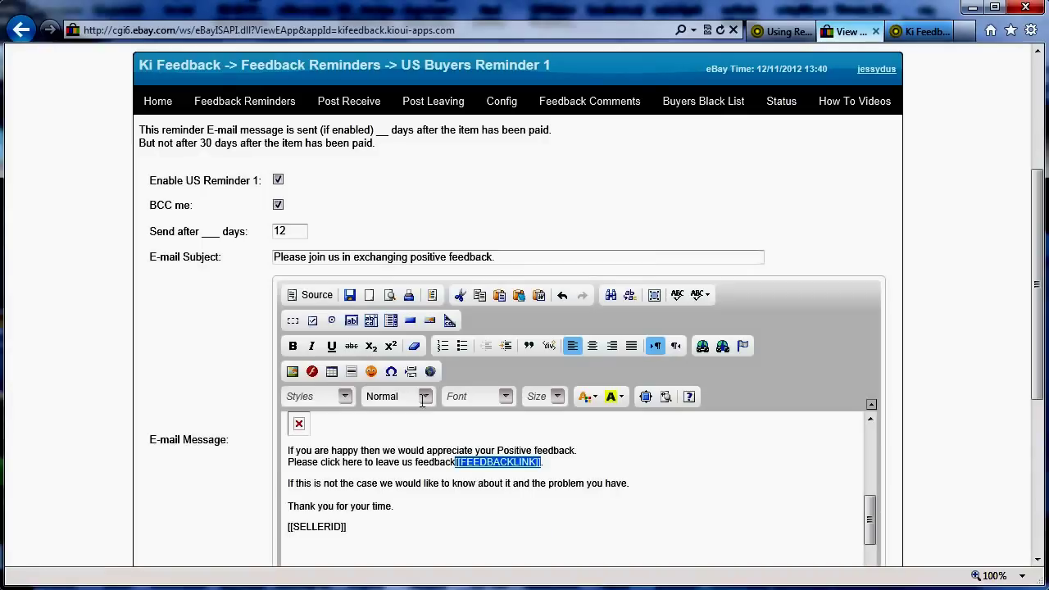
Show the message's HTML source and delete the [[FEEDBACKLINK]] text between the feedback link's opening and closing tags
{"action": "left_click", "coordinate": [311, 299]}
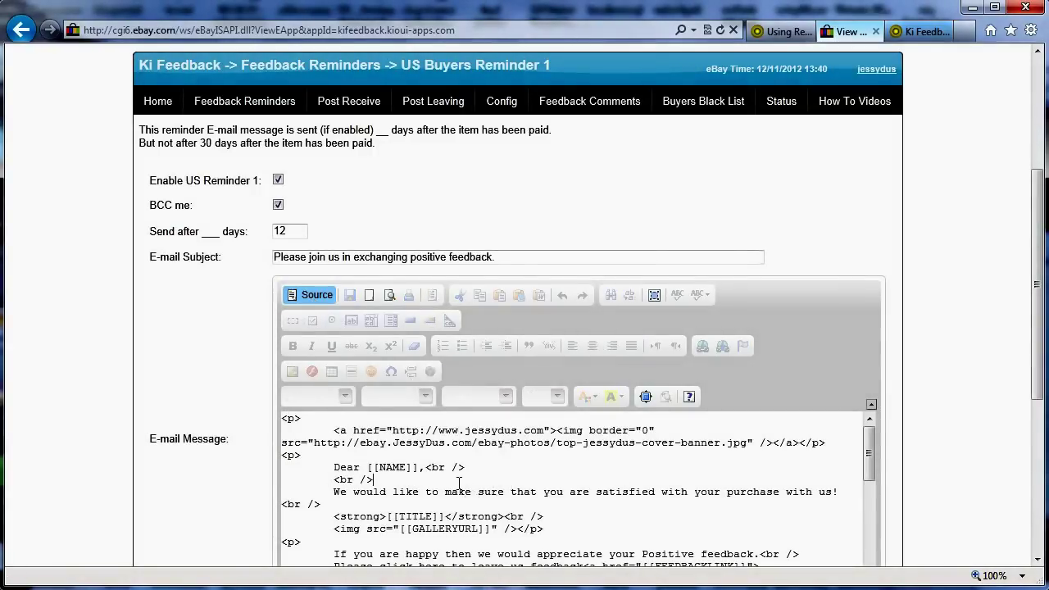
{"action": "scroll", "coordinate": [451, 478], "scroll_direction": "down", "scroll_amount": 3}
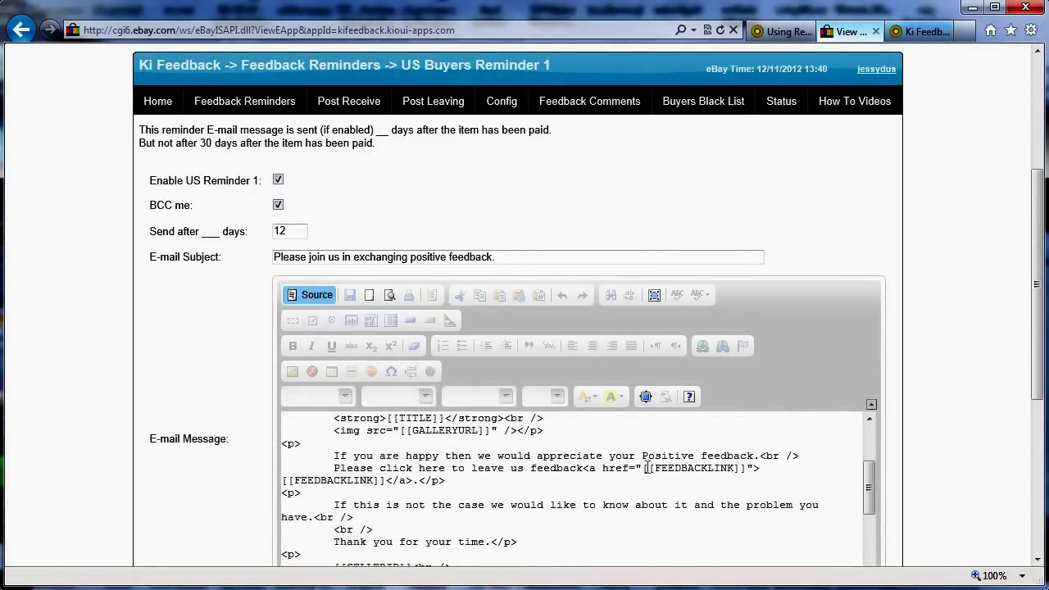
{"action": "left_click", "coordinate": [381, 481]}
{"action": "key", "text": "shift+Left"}
{"action": "key", "text": "shift+Left"}
{"action": "key", "text": "shift+Left"}
{"action": "key", "text": "shift+Left"}
{"action": "key", "text": "shift+Left"}
{"action": "key", "text": "shift+Left"}
{"action": "key", "text": "shift+Left"}
{"action": "key", "text": "shift+Left"}
{"action": "key", "text": "shift+Left"}
{"action": "key", "text": "shift+Left"}
{"action": "key", "text": "shift+Left"}
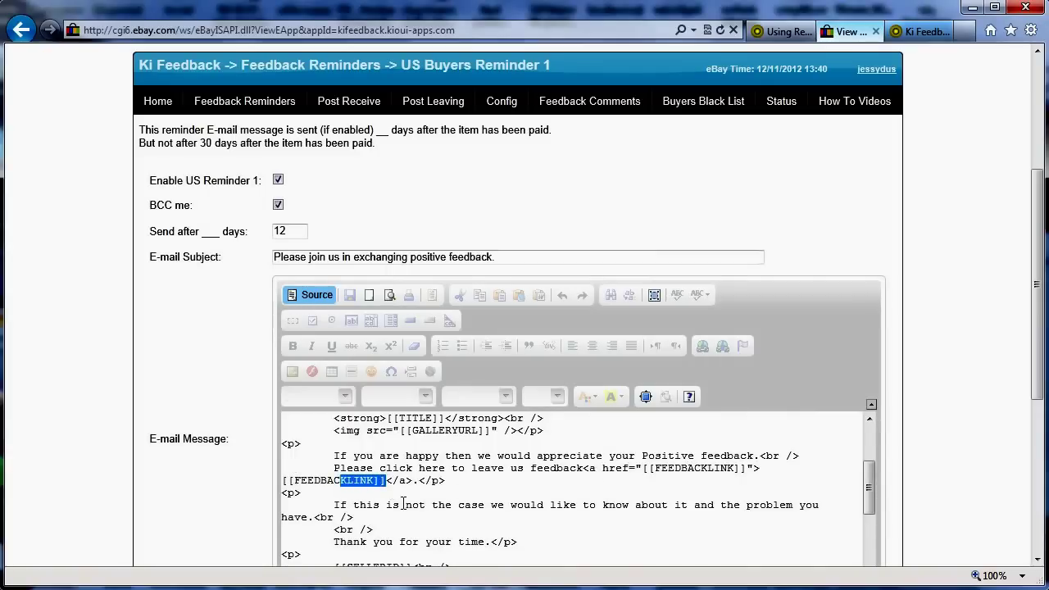
{"action": "key", "text": "shift+Left"}
{"action": "key", "text": "shift+Left"}
{"action": "key", "text": "shift+Left"}
{"action": "key", "text": "shift+Left"}
{"action": "key", "text": "shift+Left"}
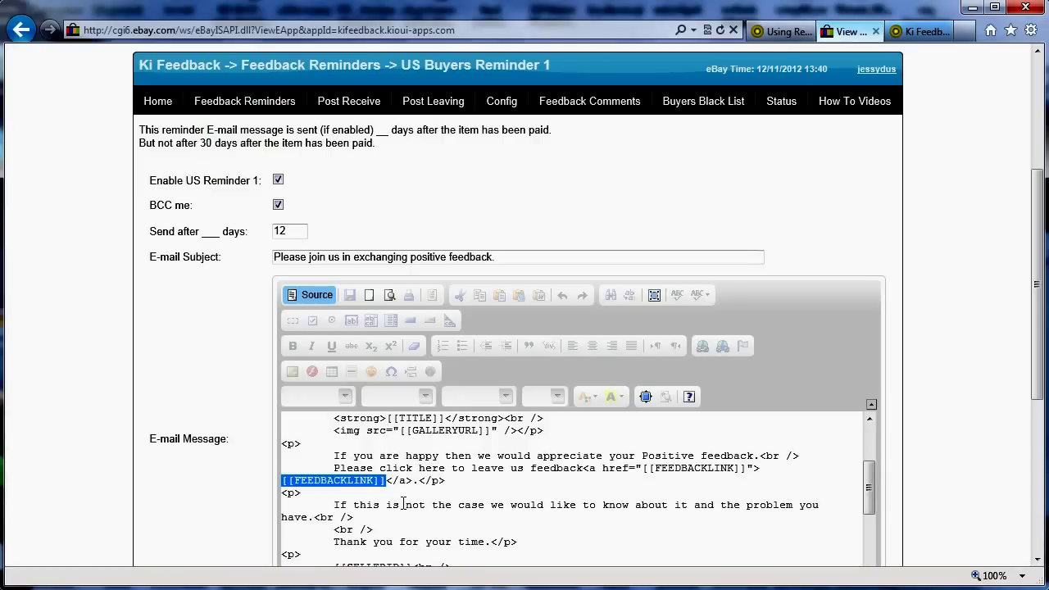
{"action": "key", "text": "Delete"}
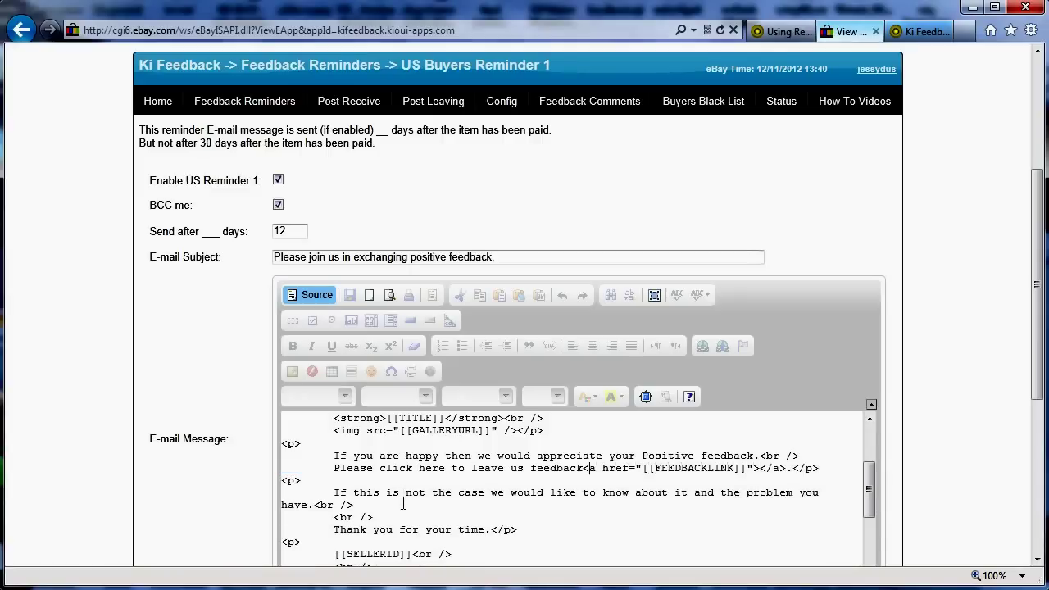
Move "Please click here to leave us feedback" between the [[FEEDBACKLINK]] anchor tags in the source and return to the formatted message
{"action": "key", "text": "ctrl+shift+Left"}
{"action": "key", "text": "ctrl+shift+Left"}
{"action": "key", "text": "ctrl+shift+Left"}
{"action": "key", "text": "ctrl+shift+Left"}
{"action": "key", "text": "ctrl+shift+Left"}
{"action": "key", "text": "ctrl+shift+Left"}
{"action": "key", "text": "ctrl+shift+Left"}
{"action": "key", "text": "ctrl+c"}
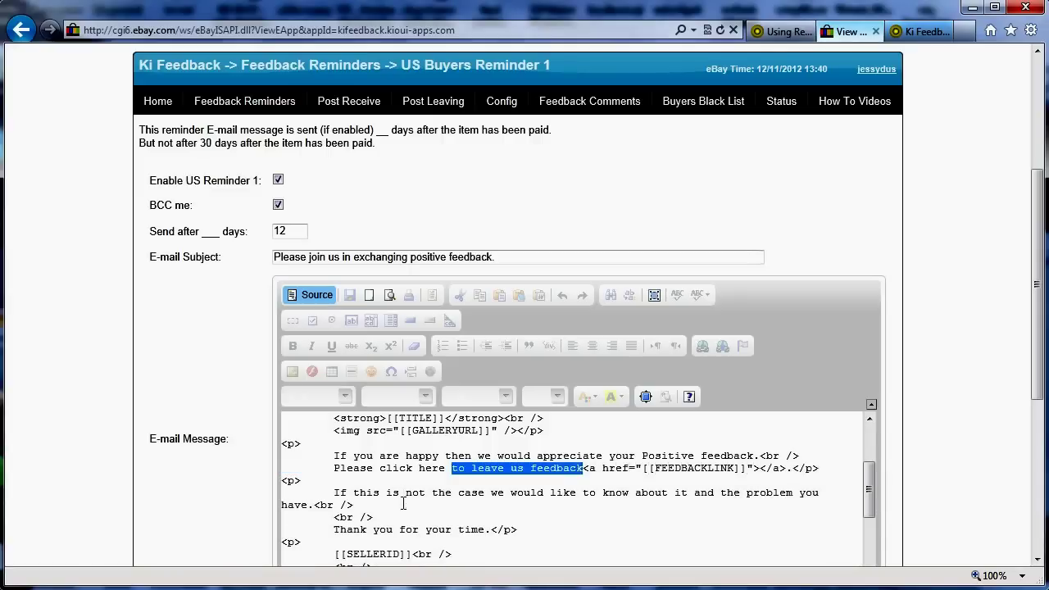
{"action": "key", "text": "Delete"}
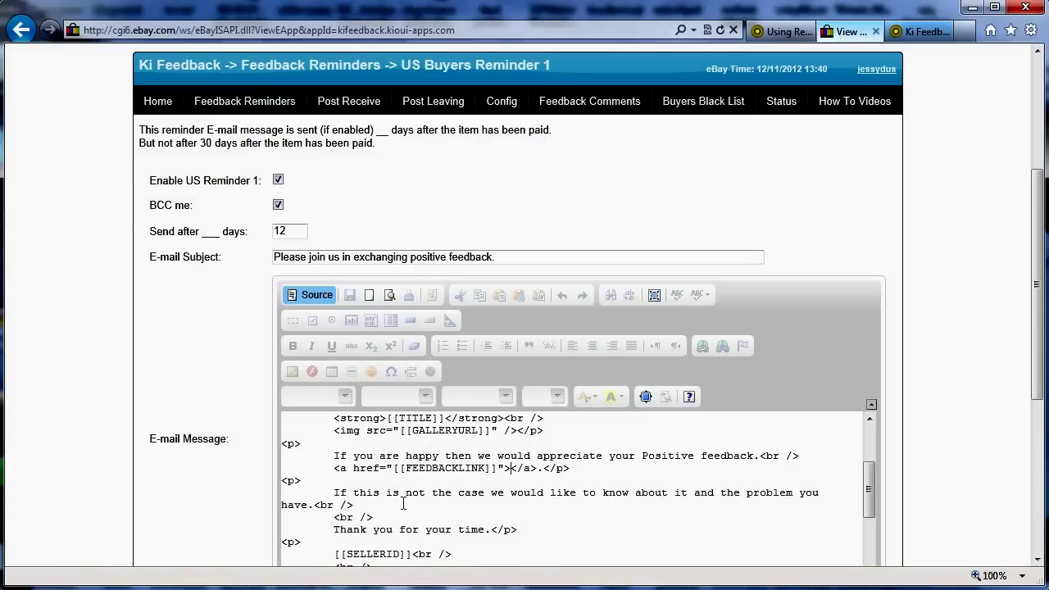
{"action": "key", "text": "ctrl+v"}
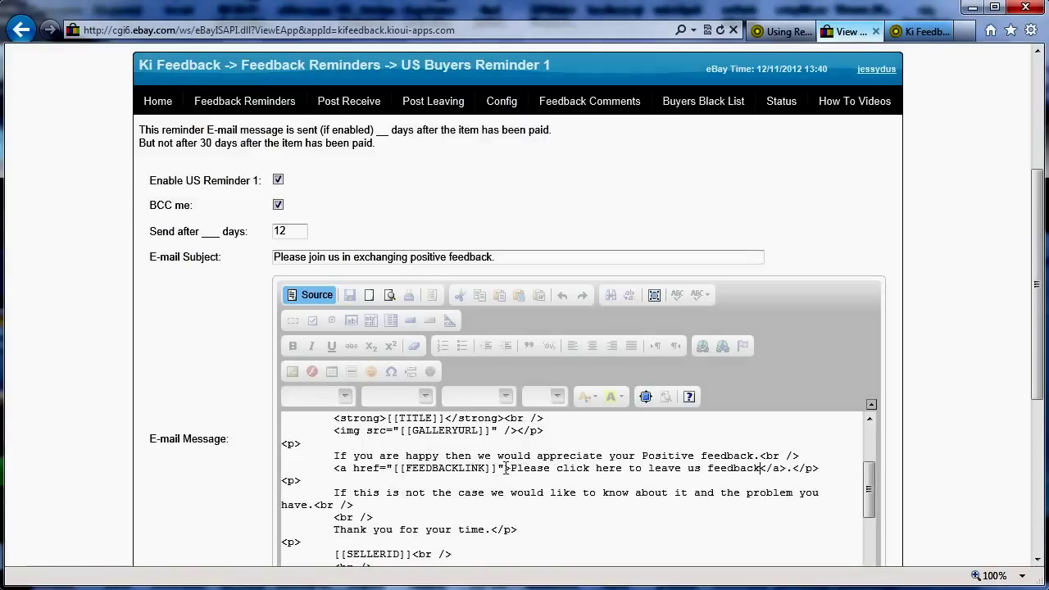
{"action": "double_click", "coordinate": [492, 468]}
{"action": "left_click", "coordinate": [380, 468], "text": "shift"}
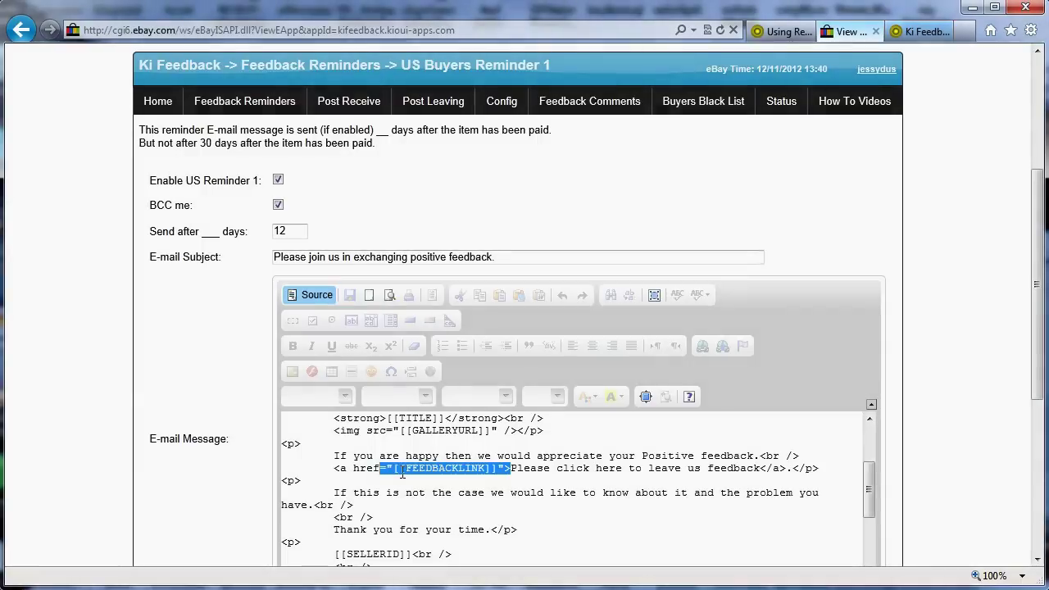
{"action": "left_click", "coordinate": [299, 294]}
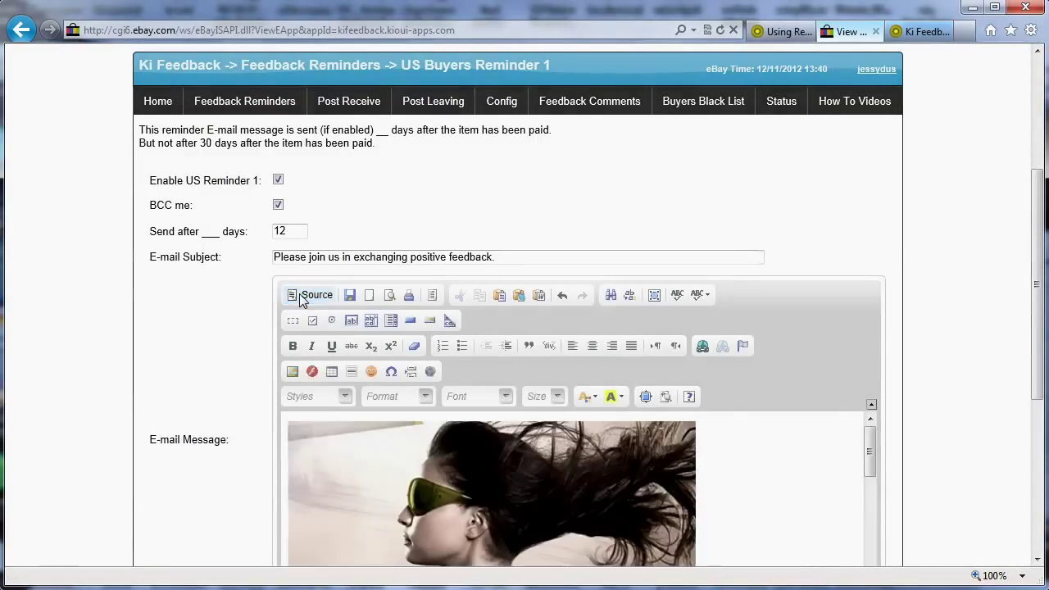
Check the protocol and URL of the "Please click here to leave us feedback" link and leave its properties unchanged
{"action": "scroll", "coordinate": [950, 425], "scroll_direction": "down", "scroll_amount": 3}
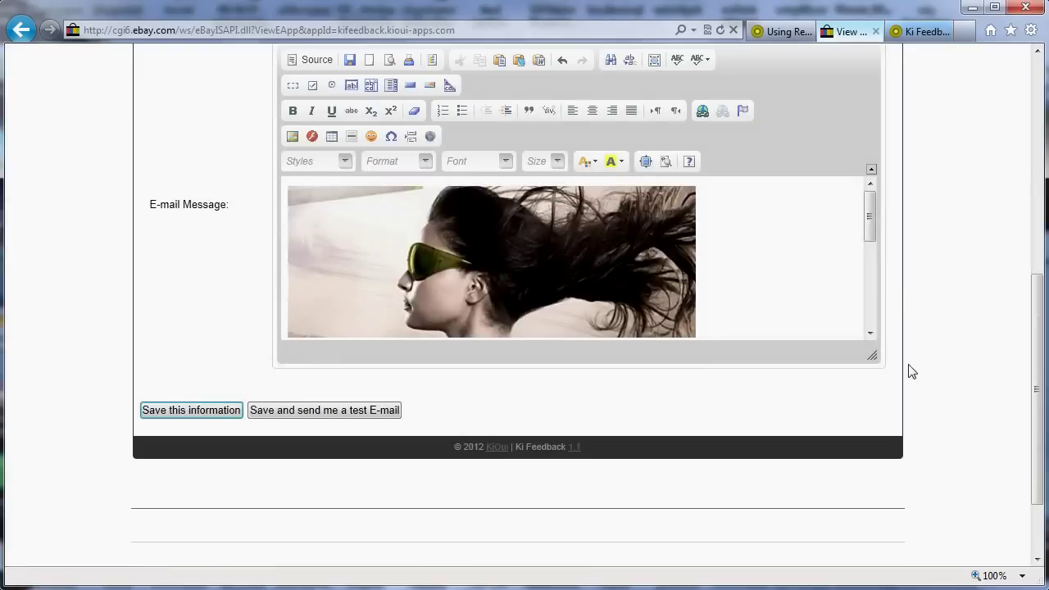
{"action": "mouse_move", "coordinate": [867, 219]}
{"action": "left_mouse_down"}
{"action": "mouse_move", "coordinate": [871, 256]}
{"action": "mouse_move", "coordinate": [871, 227]}
{"action": "left_mouse_up"}
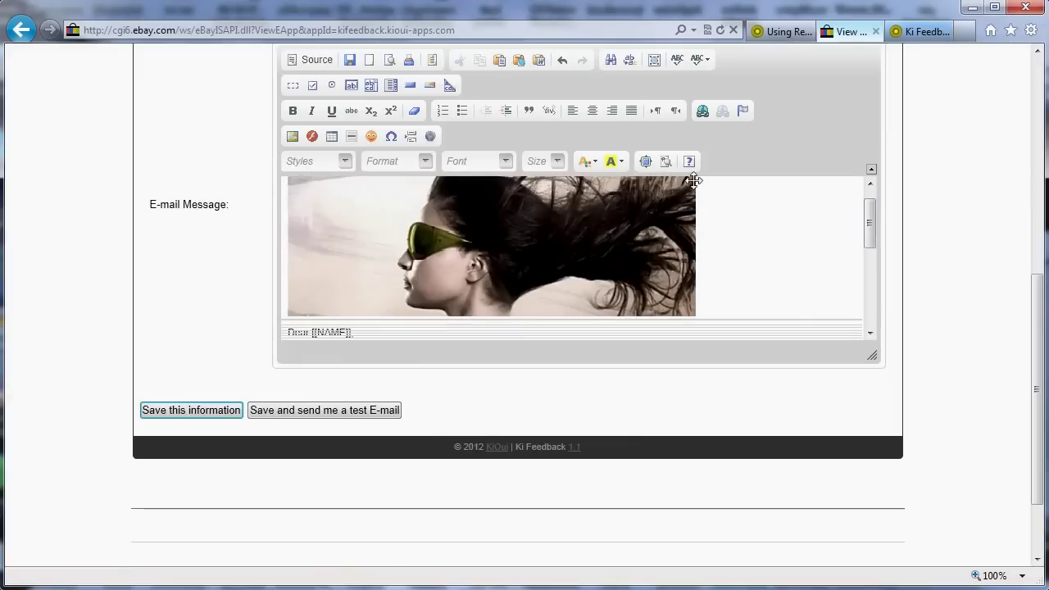
{"action": "left_click", "coordinate": [279, 161]}
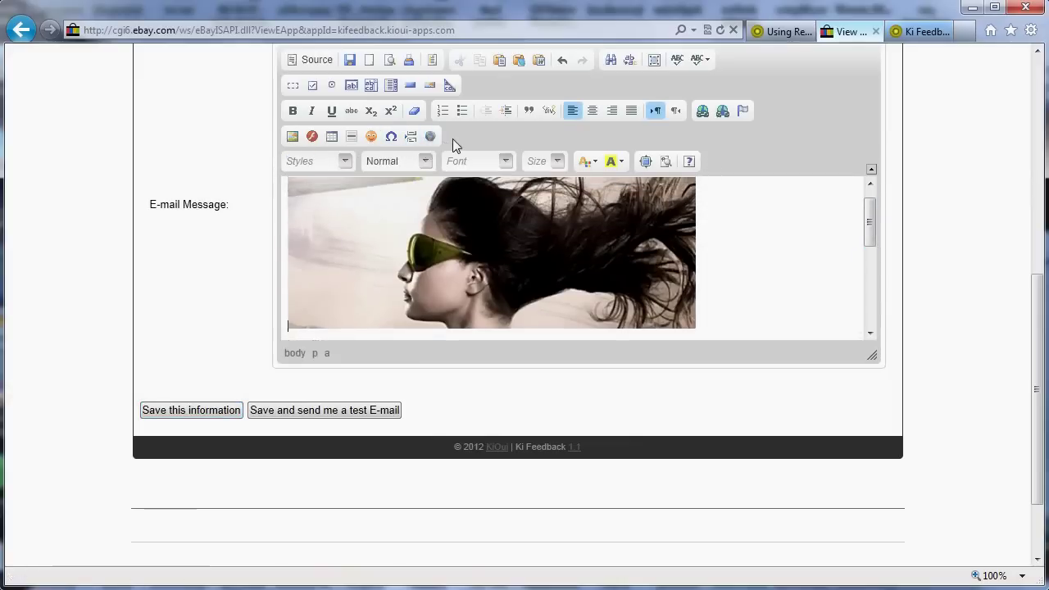
{"action": "scroll", "coordinate": [766, 293], "scroll_direction": "down", "scroll_amount": 3}
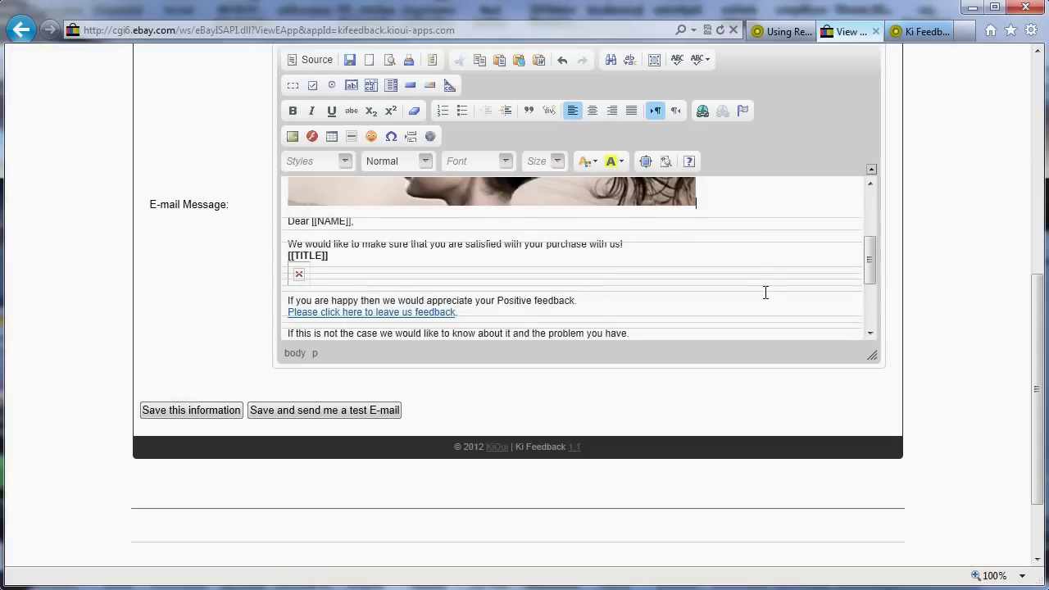
{"action": "left_click", "coordinate": [487, 313]}
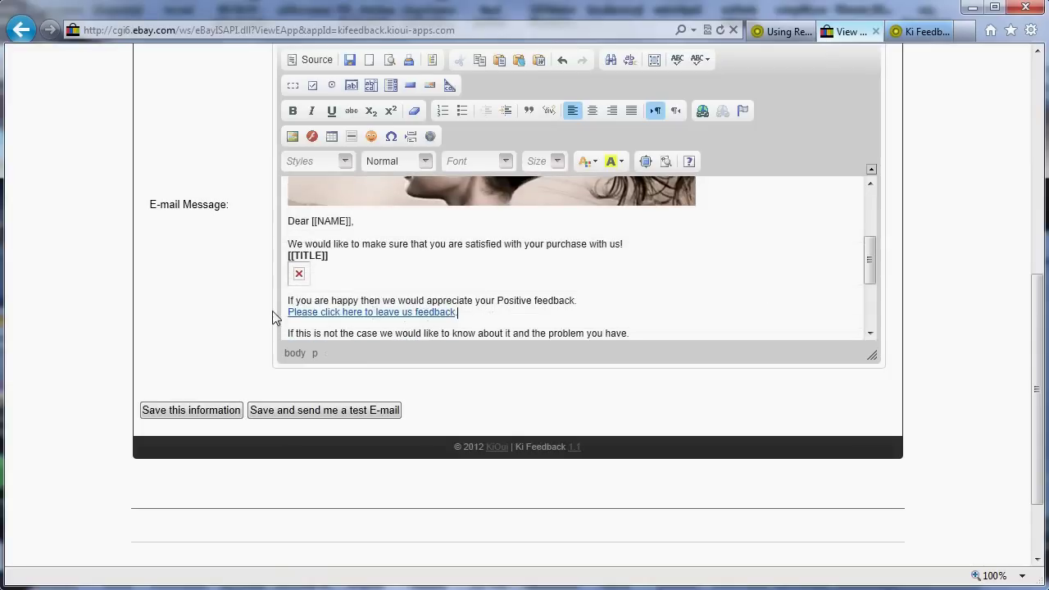
{"action": "double_click", "coordinate": [417, 318]}
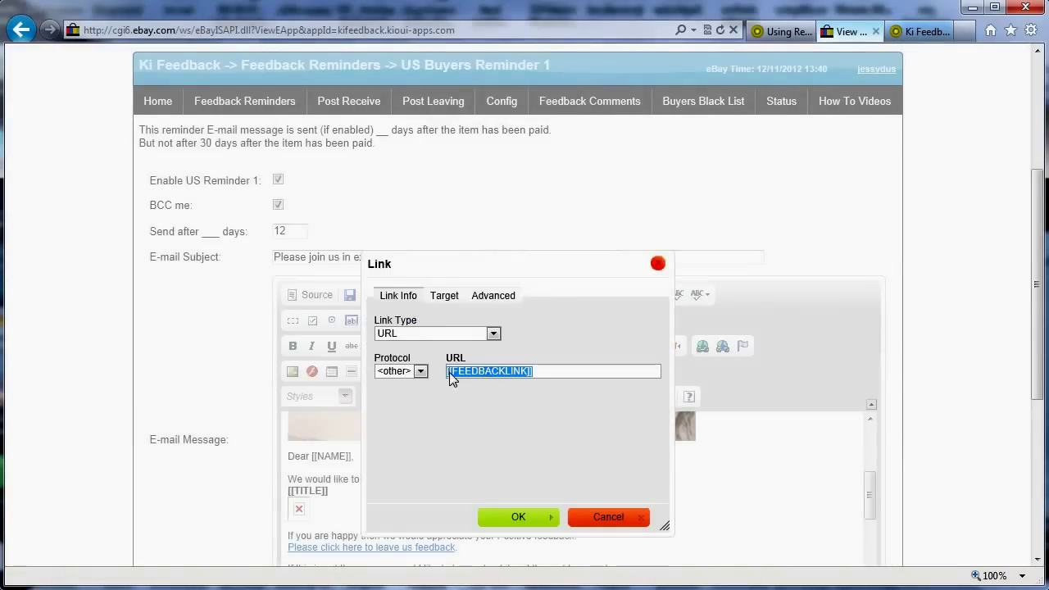
{"action": "left_click", "coordinate": [607, 517]}
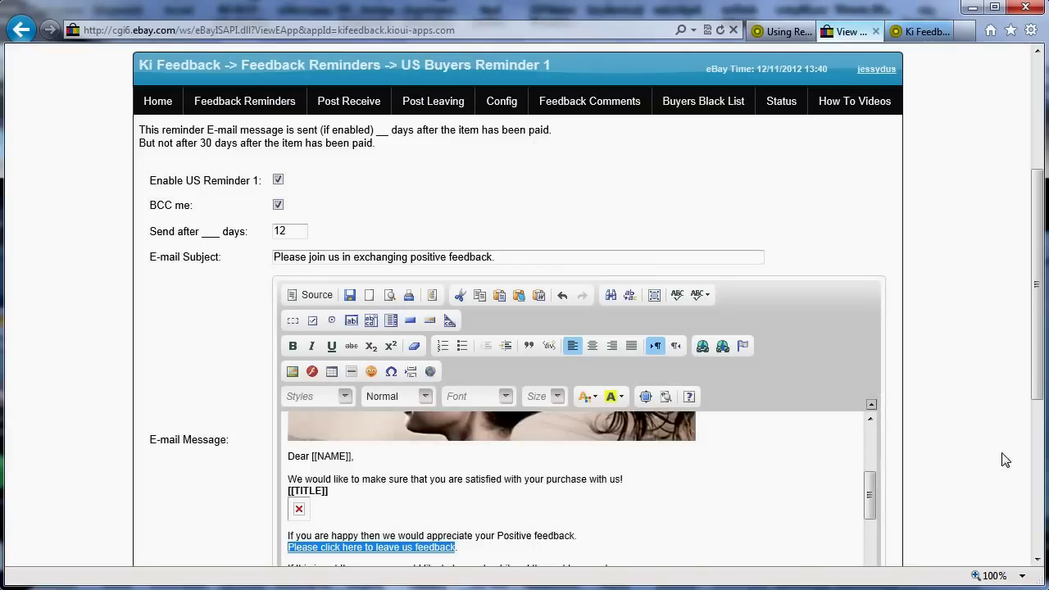
Save the US Reminder 1 message and send yourself a test e-mail of it
{"action": "scroll", "coordinate": [980, 461], "scroll_direction": "down", "scroll_amount": 1}
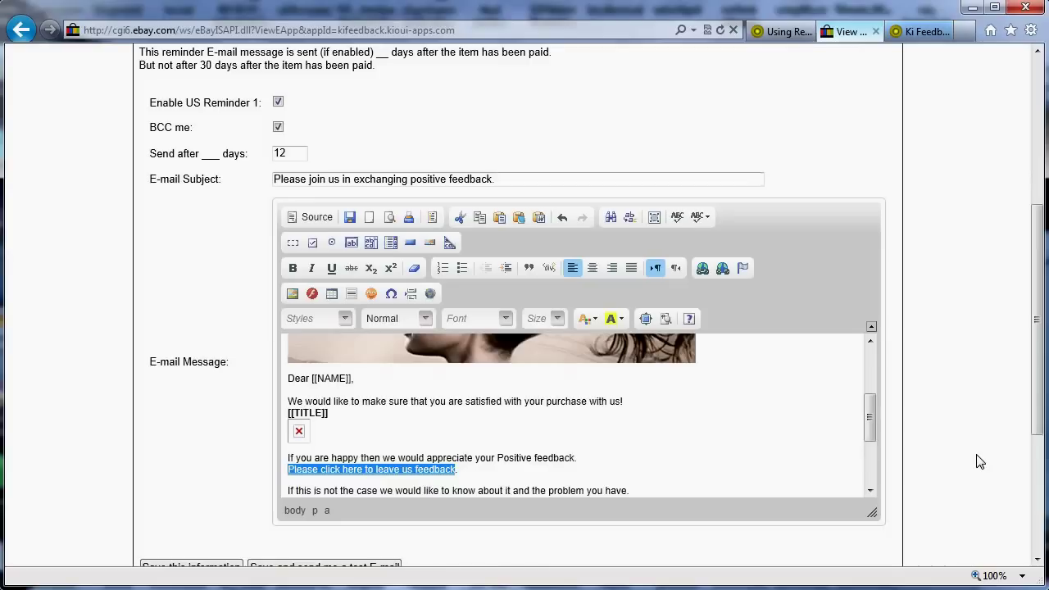
{"action": "scroll", "coordinate": [980, 461], "scroll_direction": "down", "scroll_amount": 2}
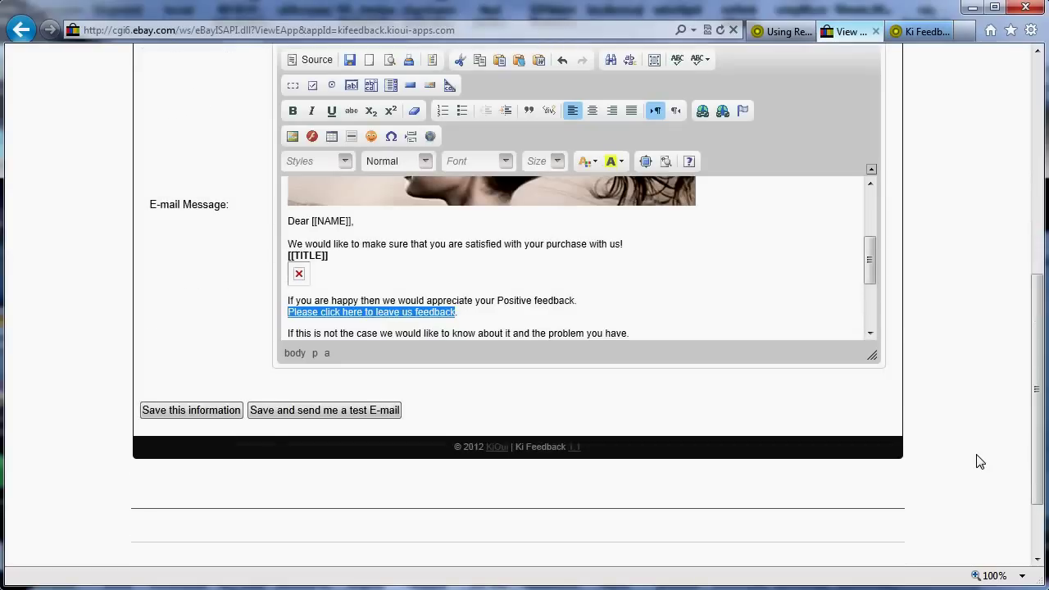
{"action": "left_click", "coordinate": [537, 301]}
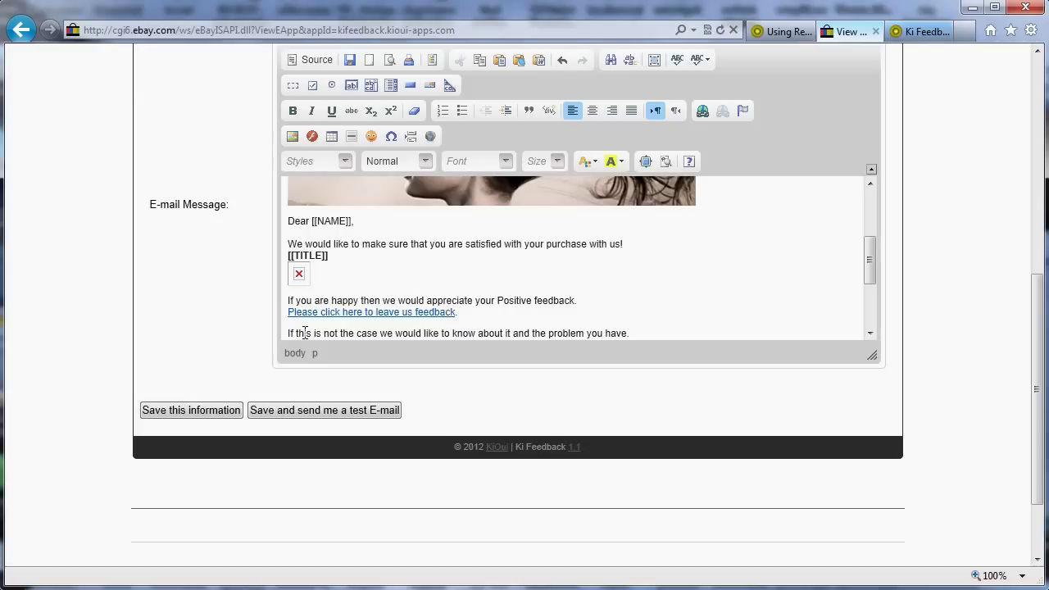
{"action": "left_click", "coordinate": [184, 414]}
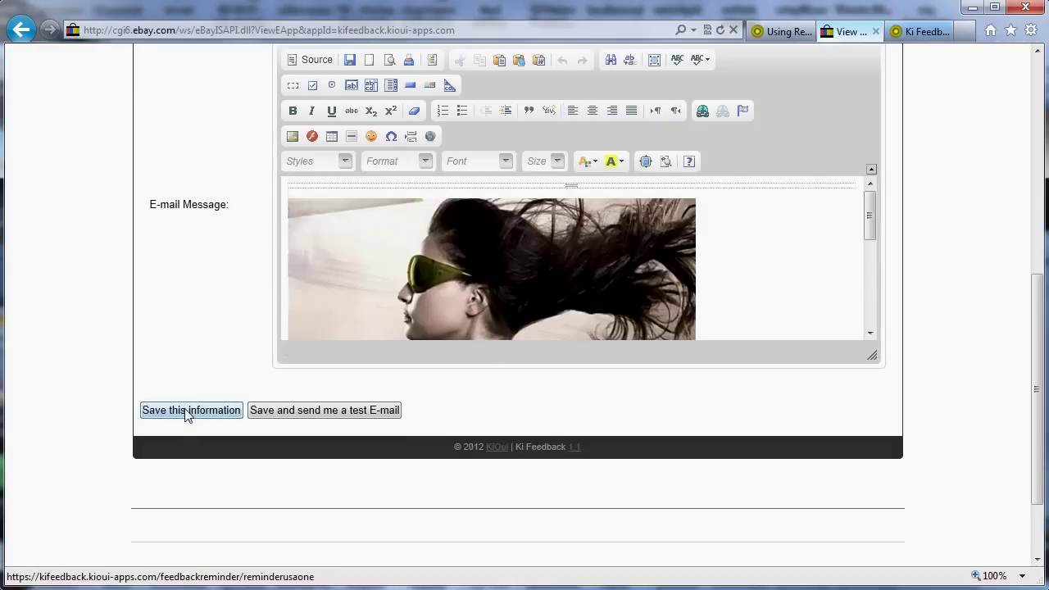
{"action": "scroll", "coordinate": [194, 277], "scroll_direction": "down", "scroll_amount": 3}
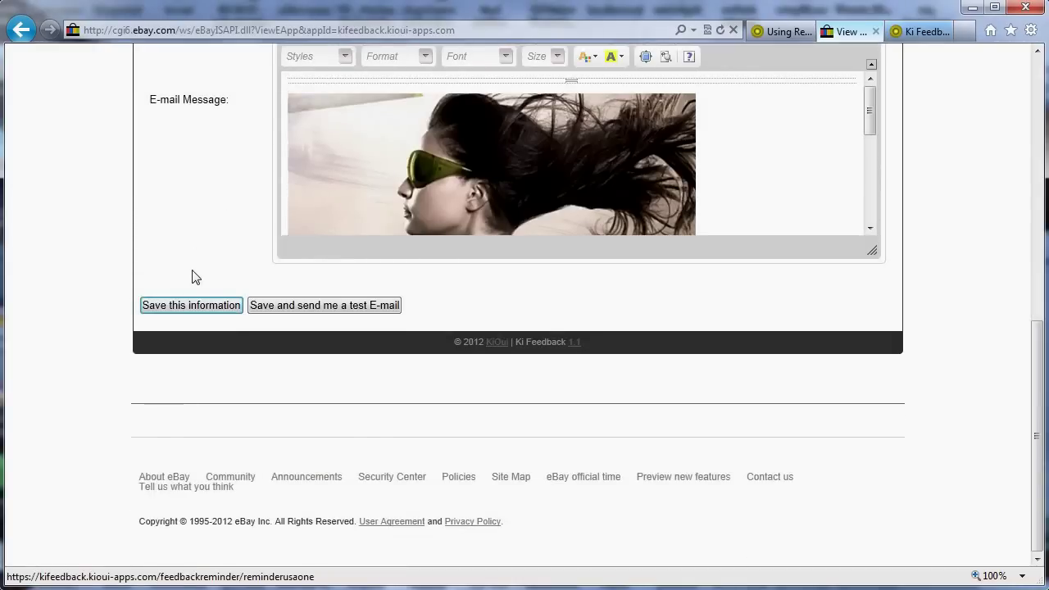
{"action": "scroll", "coordinate": [194, 277], "scroll_direction": "up", "scroll_amount": 4}
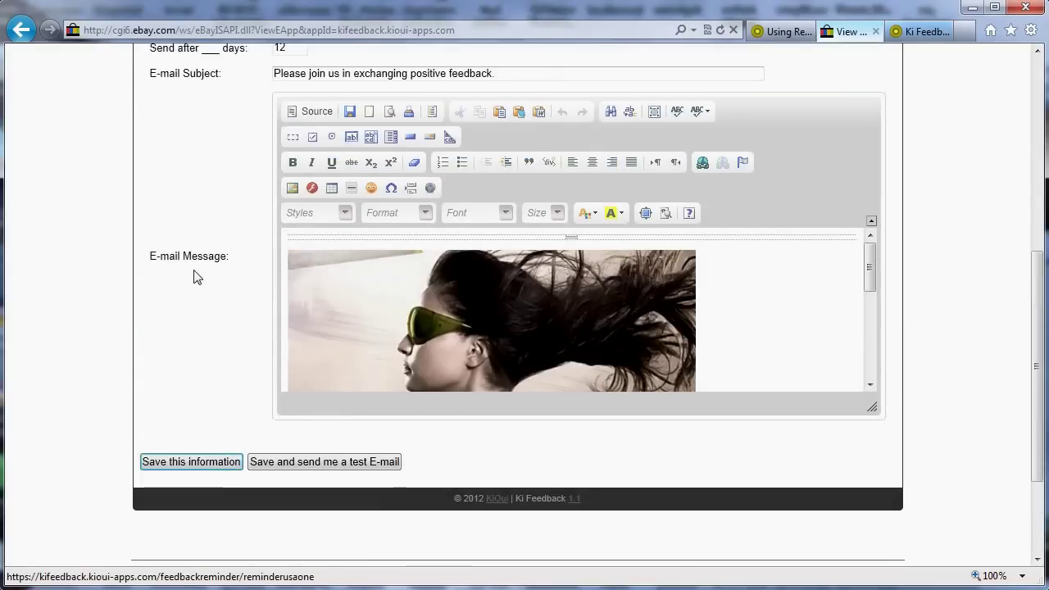
{"action": "left_click", "coordinate": [331, 467]}
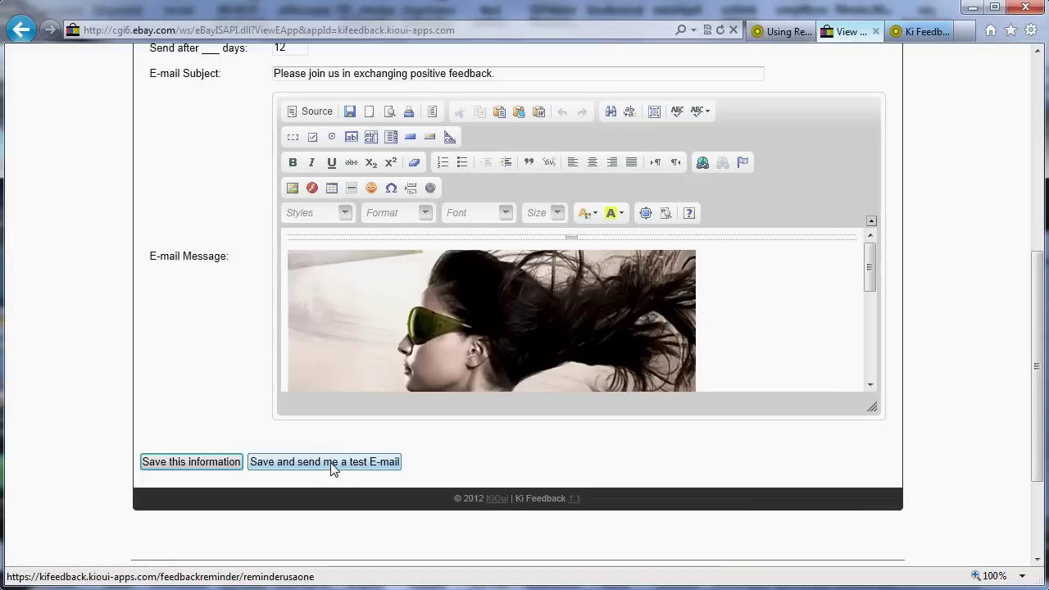
{"action": "left_click", "coordinate": [331, 463]}
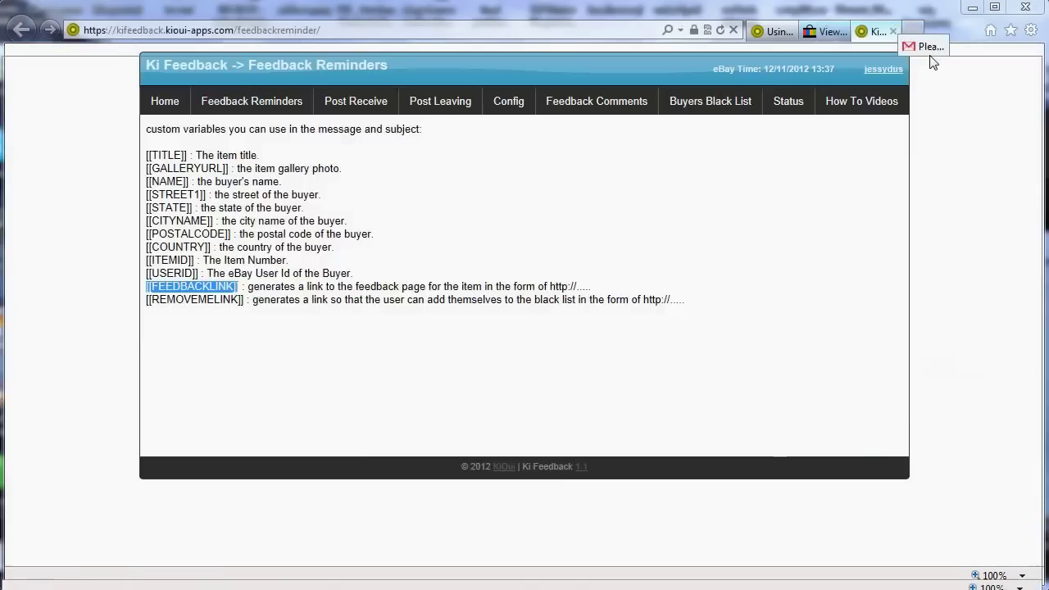
Switch to Gmail, read the newest test e-mail and follow its "Please click here to leave us feedback" link
{"action": "left_click", "coordinate": [929, 33]}
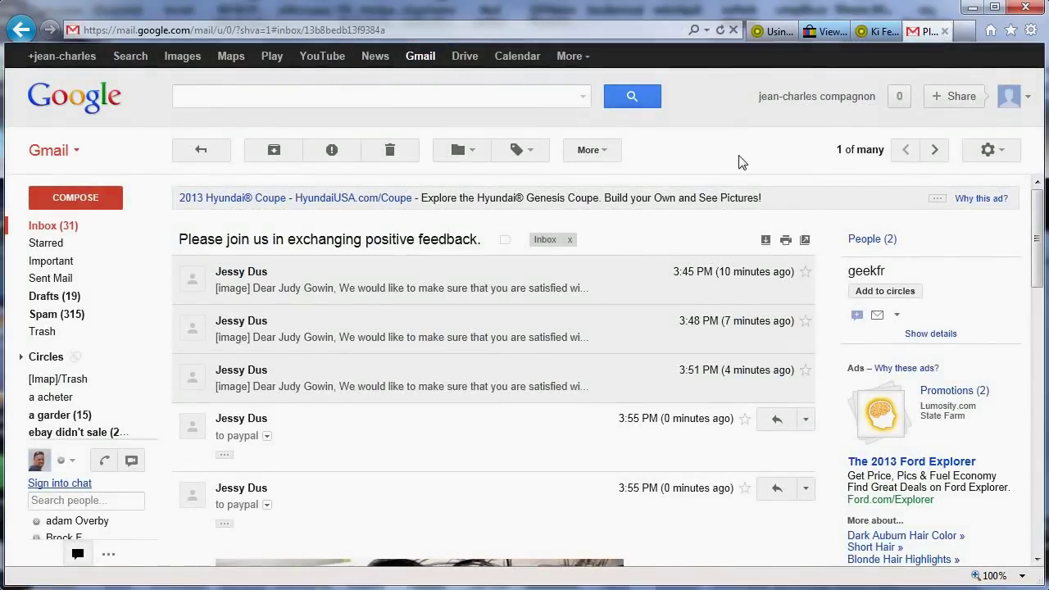
{"action": "left_click_drag", "start_coordinate": [1034, 234], "coordinate": [1036, 348]}
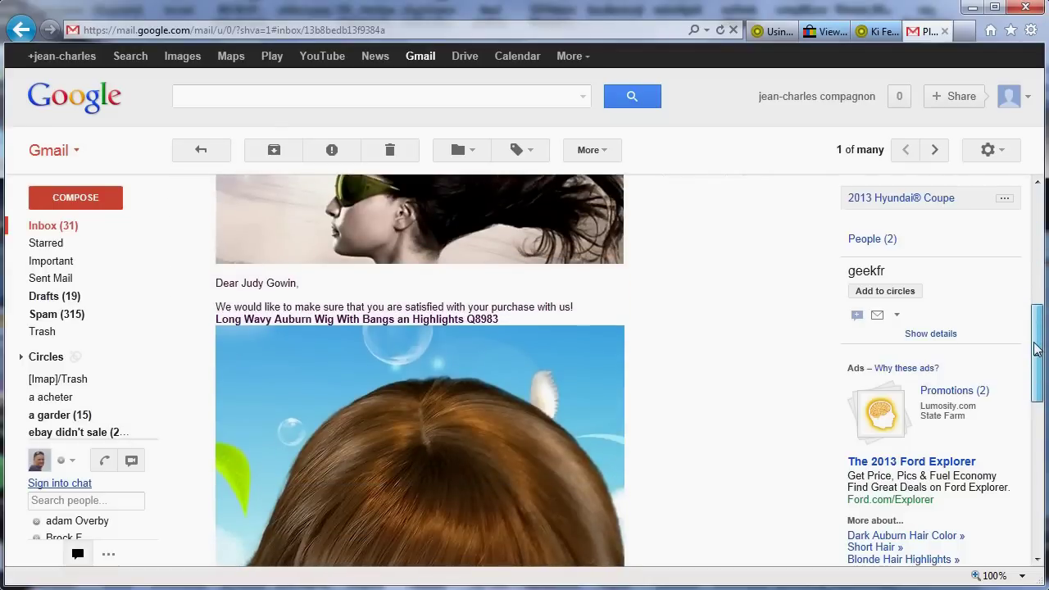
{"action": "mouse_move", "coordinate": [1037, 348]}
{"action": "left_mouse_down"}
{"action": "mouse_move", "coordinate": [1037, 322]}
{"action": "mouse_move", "coordinate": [1033, 365]}
{"action": "left_mouse_up"}
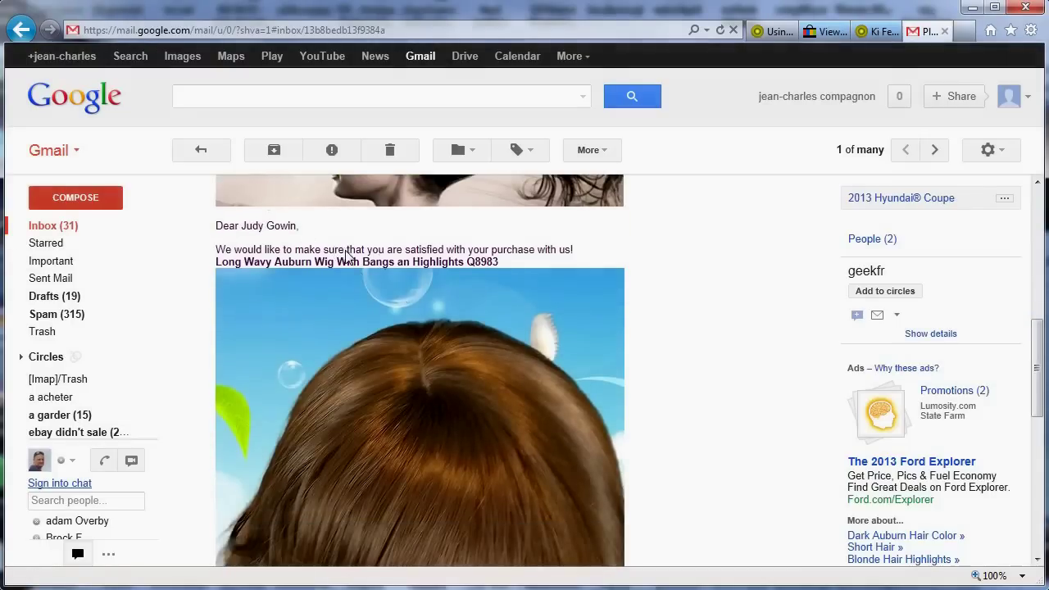
{"action": "left_click_drag", "start_coordinate": [348, 257], "coordinate": [385, 254]}
{"action": "scroll", "coordinate": [390, 254], "scroll_direction": "down", "scroll_amount": 4}
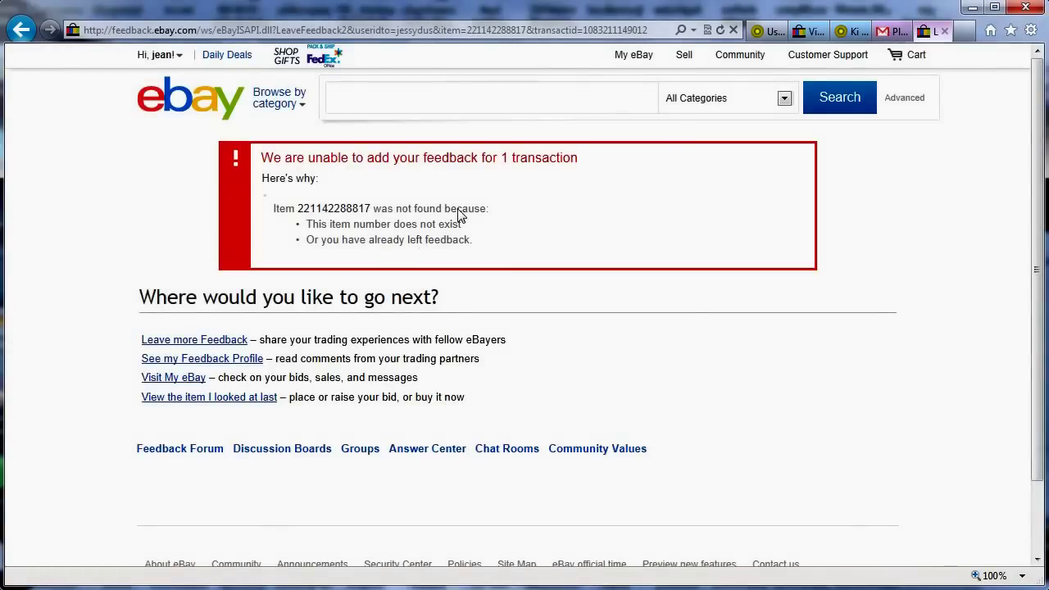
Examine the user ID, item and transaction ID parameters in the eBay feedback page's address and close that page
{"action": "left_click", "coordinate": [267, 31]}
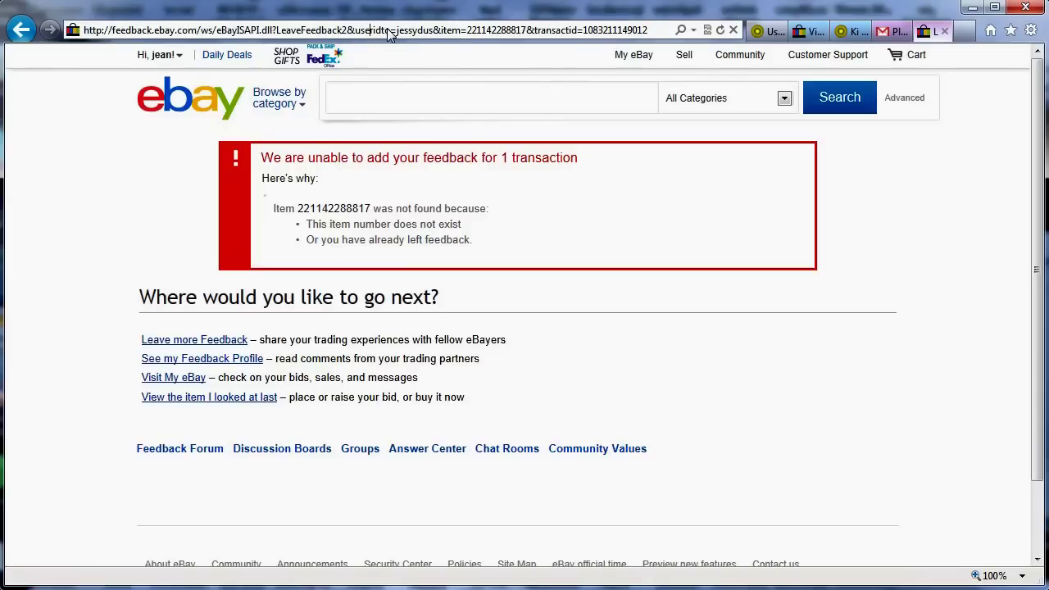
{"action": "left_click_drag", "start_coordinate": [397, 35], "coordinate": [437, 37]}
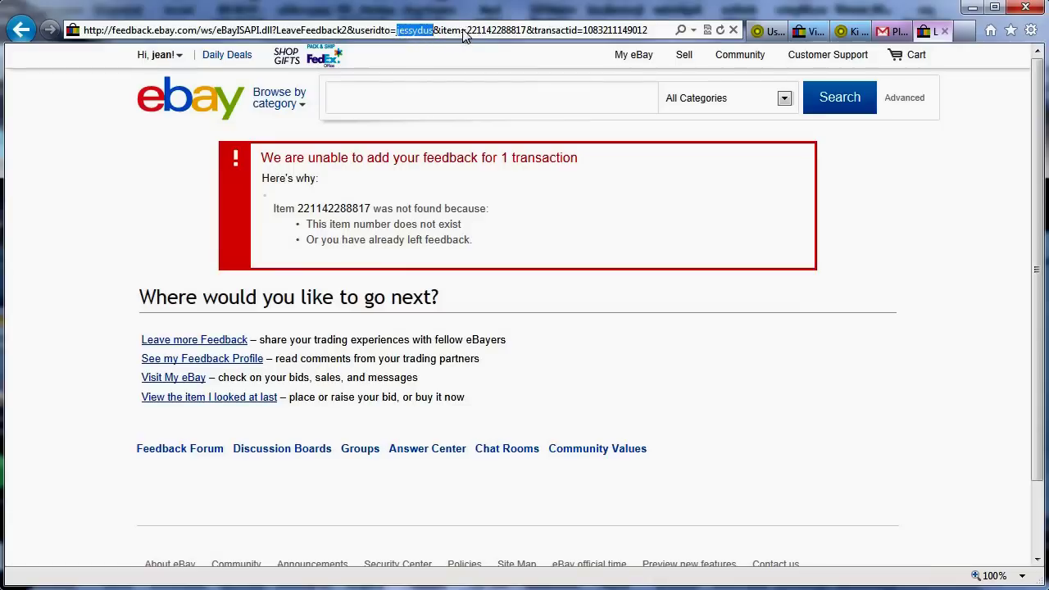
{"action": "left_click_drag", "start_coordinate": [468, 34], "coordinate": [638, 37]}
{"action": "left_click", "coordinate": [593, 35]}
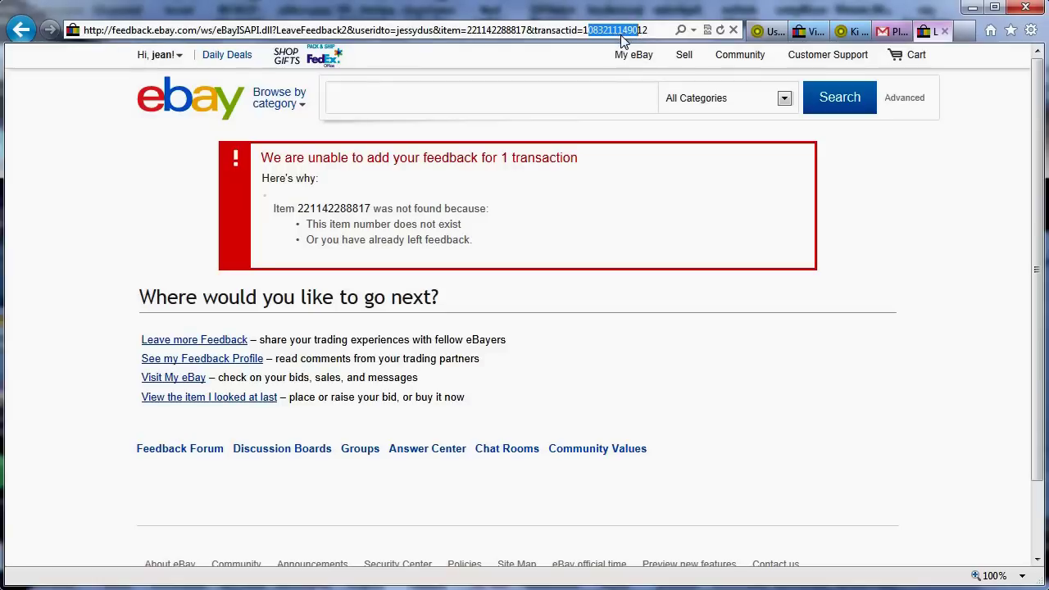
{"action": "left_click", "coordinate": [944, 31]}
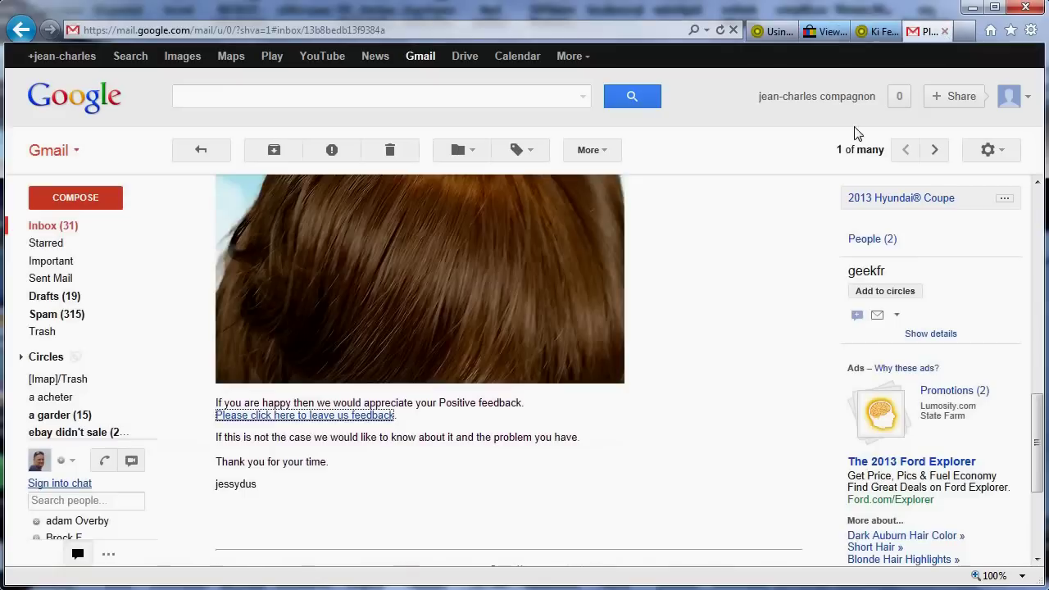
Check the end of the test e-mail with its "Remove Me" footer and close the Gmail page
{"action": "left_click", "coordinate": [544, 440]}
{"action": "scroll", "coordinate": [541, 438], "scroll_direction": "down", "scroll_amount": 3}
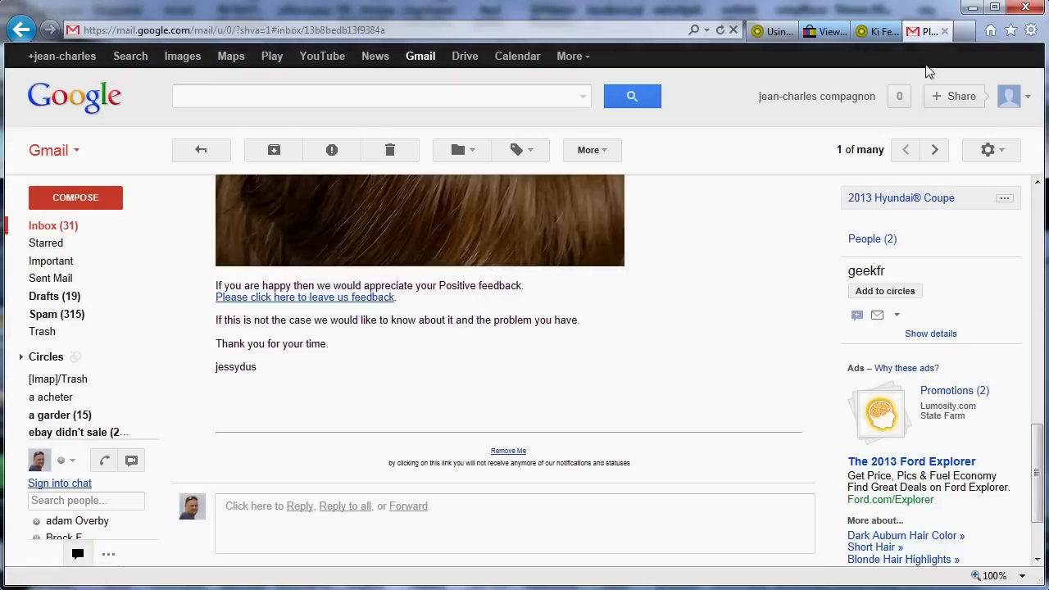
{"action": "left_click", "coordinate": [944, 31]}
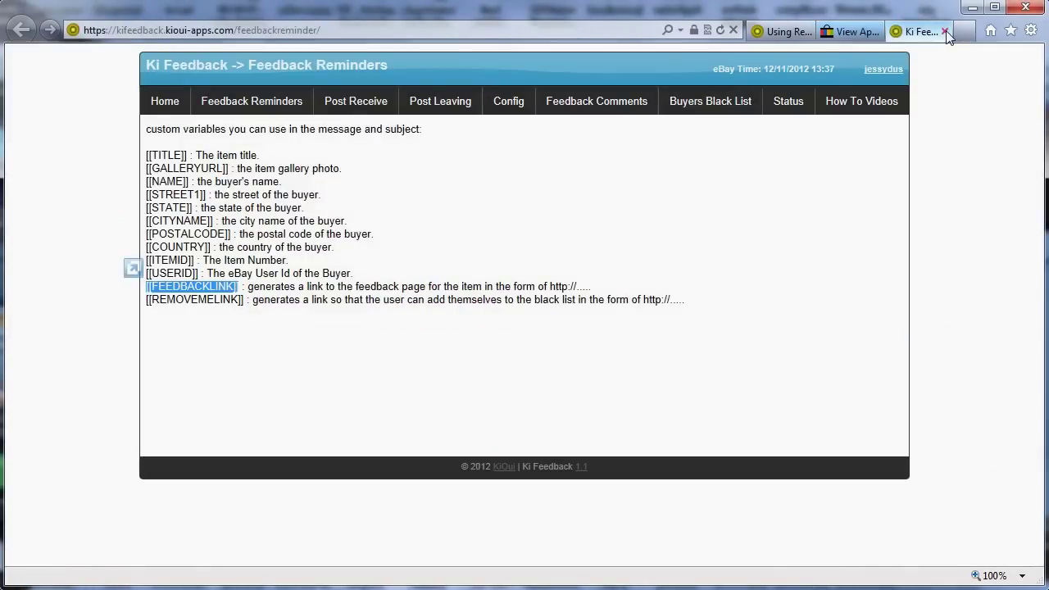
Close the extra Feedback Reminders page and review the feedback link and "Remove Me" footer in the US Reminder 1 message
{"action": "left_click", "coordinate": [945, 32]}
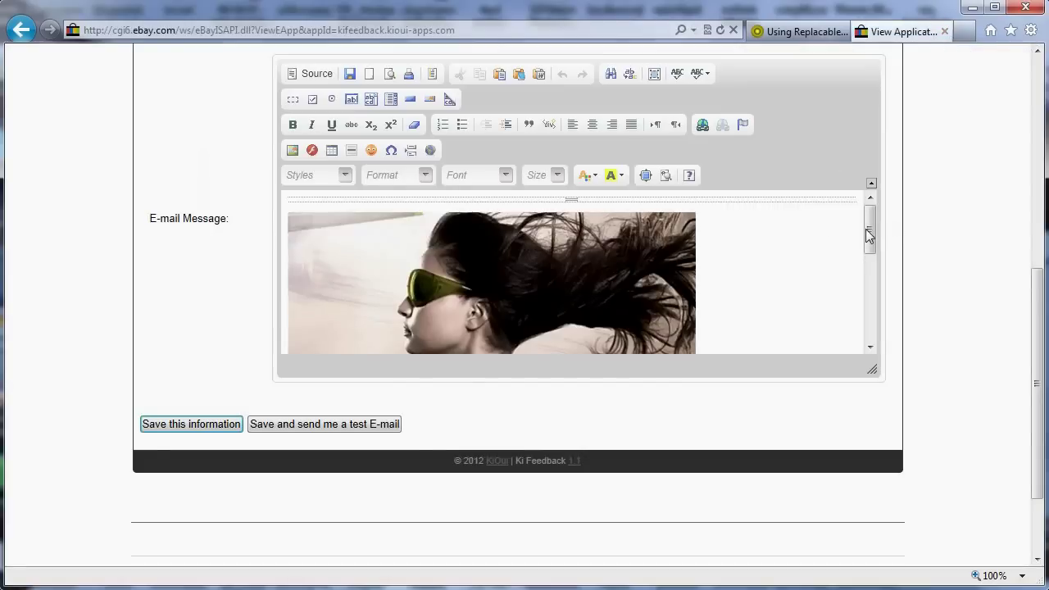
{"action": "left_click_drag", "start_coordinate": [866, 229], "coordinate": [869, 277]}
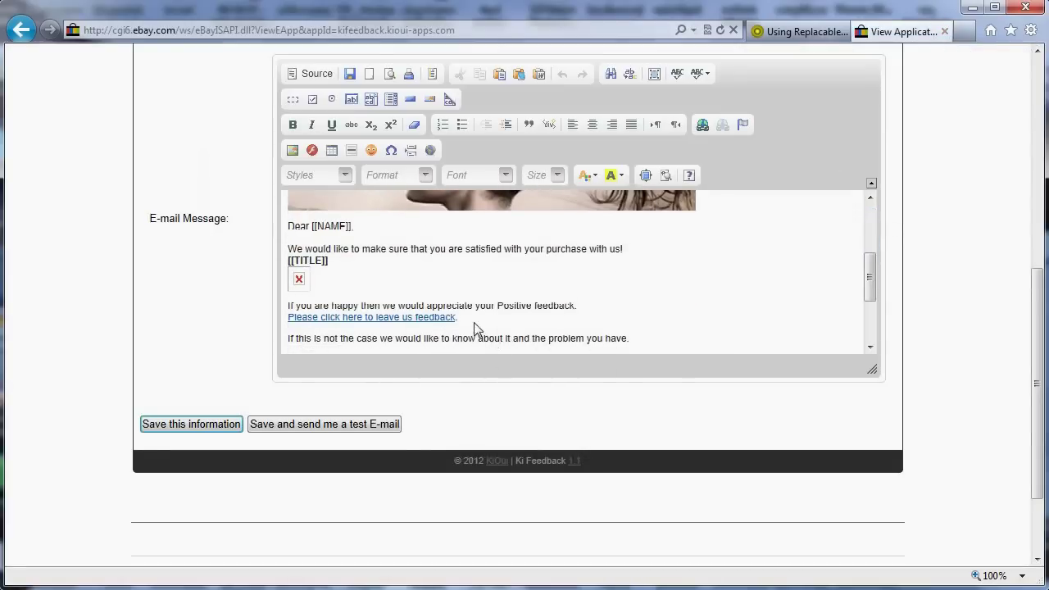
{"action": "left_click_drag", "start_coordinate": [461, 321], "coordinate": [298, 330]}
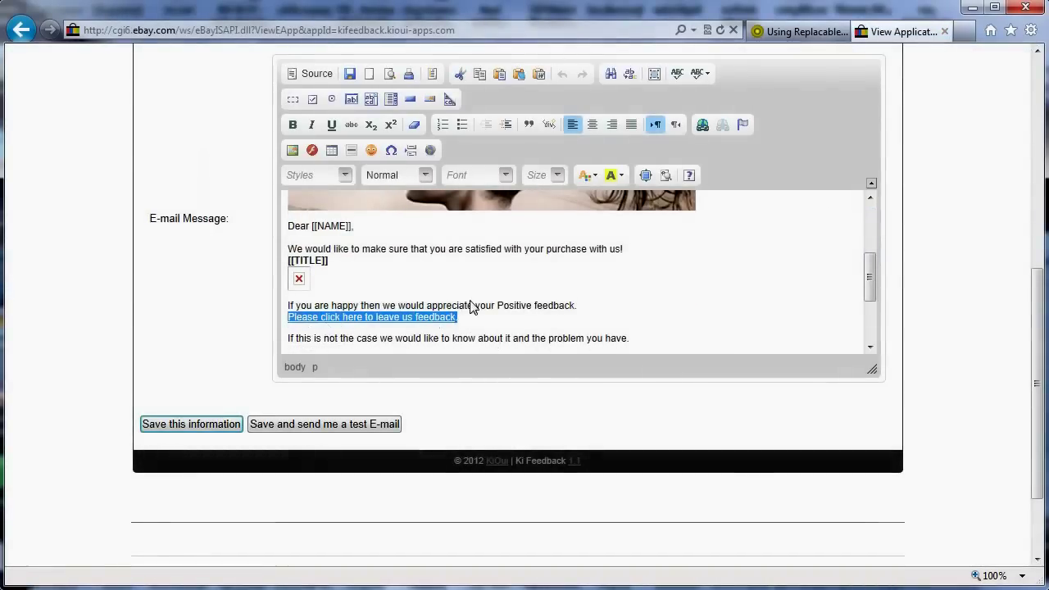
{"action": "scroll", "coordinate": [548, 311], "scroll_direction": "down", "scroll_amount": 3}
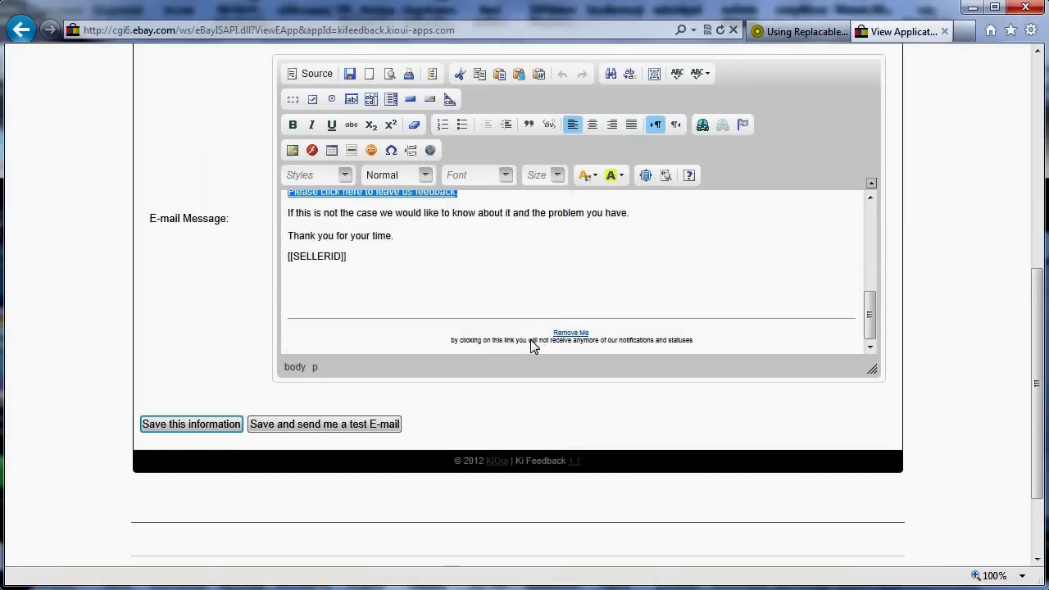
{"action": "left_click", "coordinate": [535, 332]}
{"action": "scroll", "coordinate": [688, 301], "scroll_direction": "up", "scroll_amount": 8}
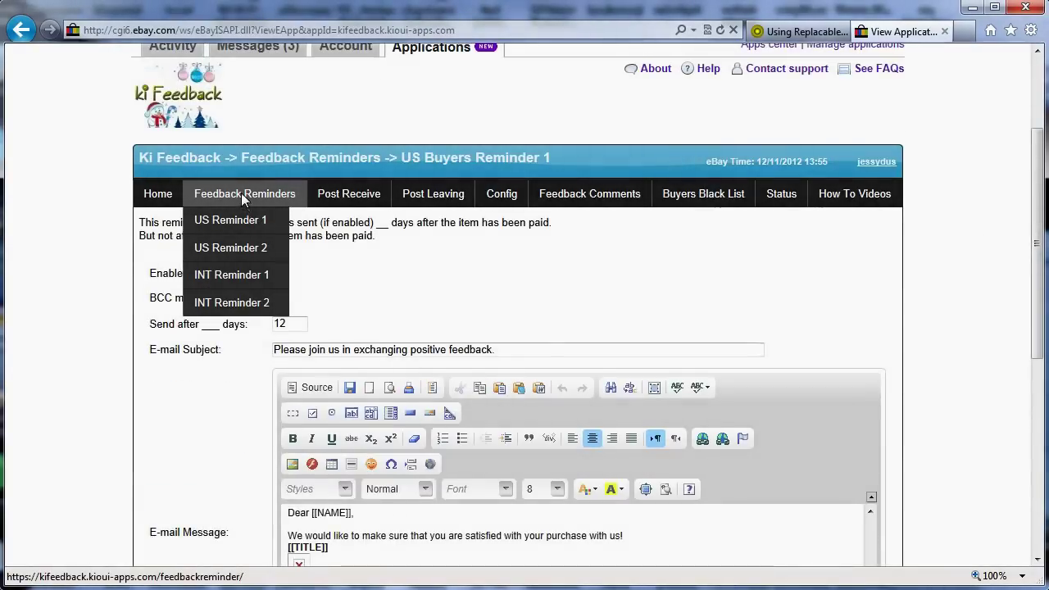
Open the Feedback Reminders overview and examine the custom variables from [[TITLE]] to [[USERID]]
{"action": "left_click", "coordinate": [241, 193]}
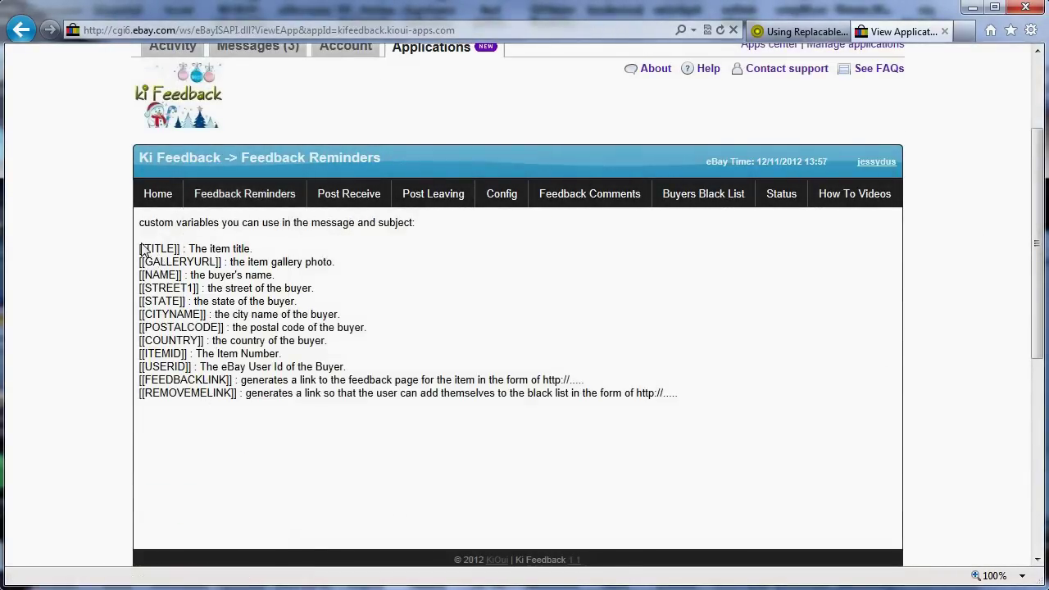
{"action": "left_click_drag", "start_coordinate": [141, 249], "coordinate": [196, 376]}
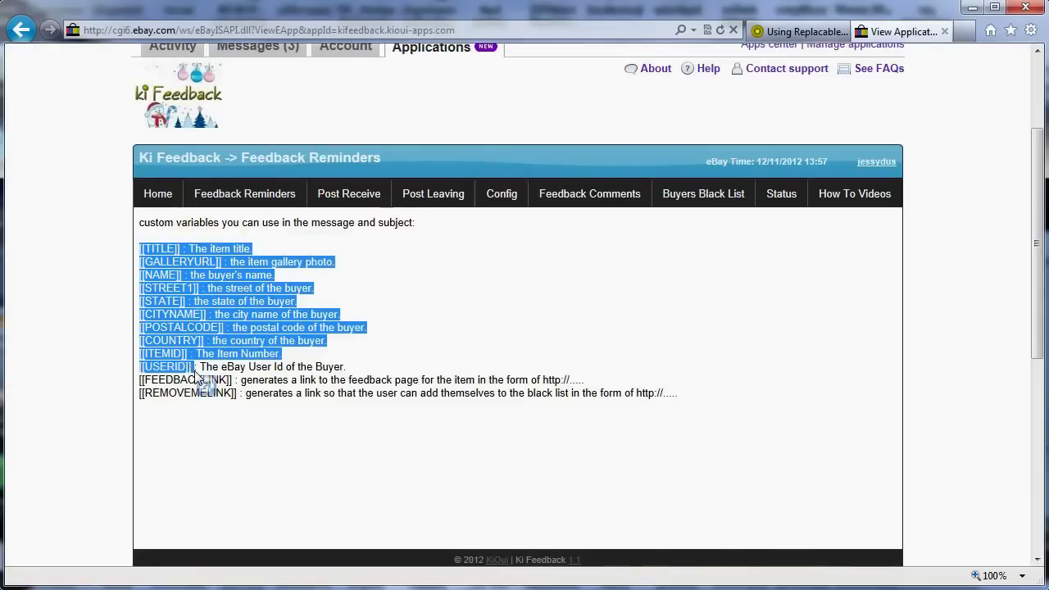
{"action": "left_click", "coordinate": [250, 358]}
Reopen US Reminder 1 and check the variables used in its e-mail message, selecting the SELLERID variable in the signature
{"action": "mouse_move", "coordinate": [246, 200]}
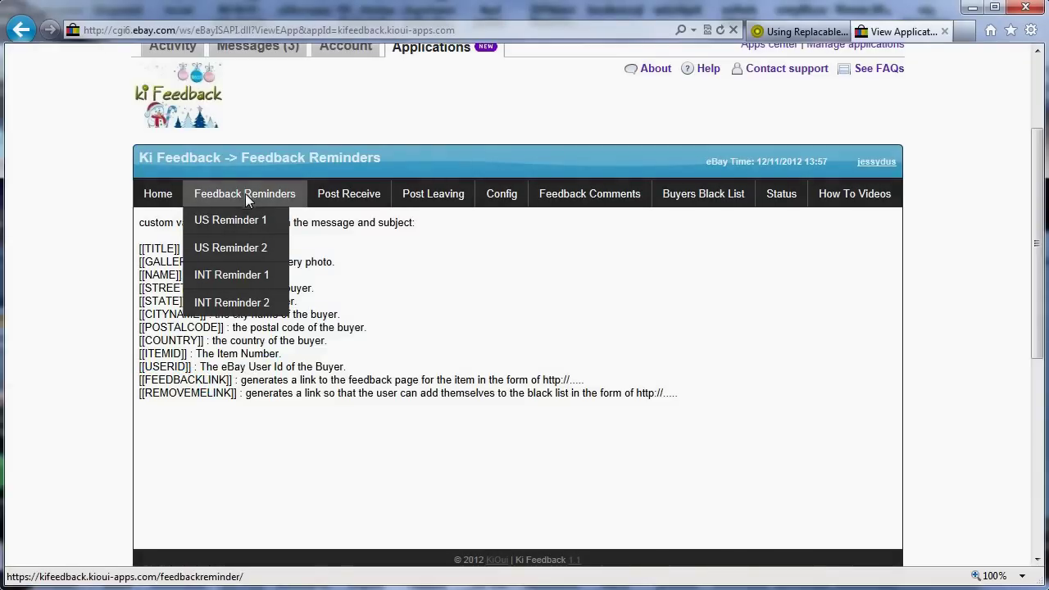
{"action": "left_click", "coordinate": [246, 219]}
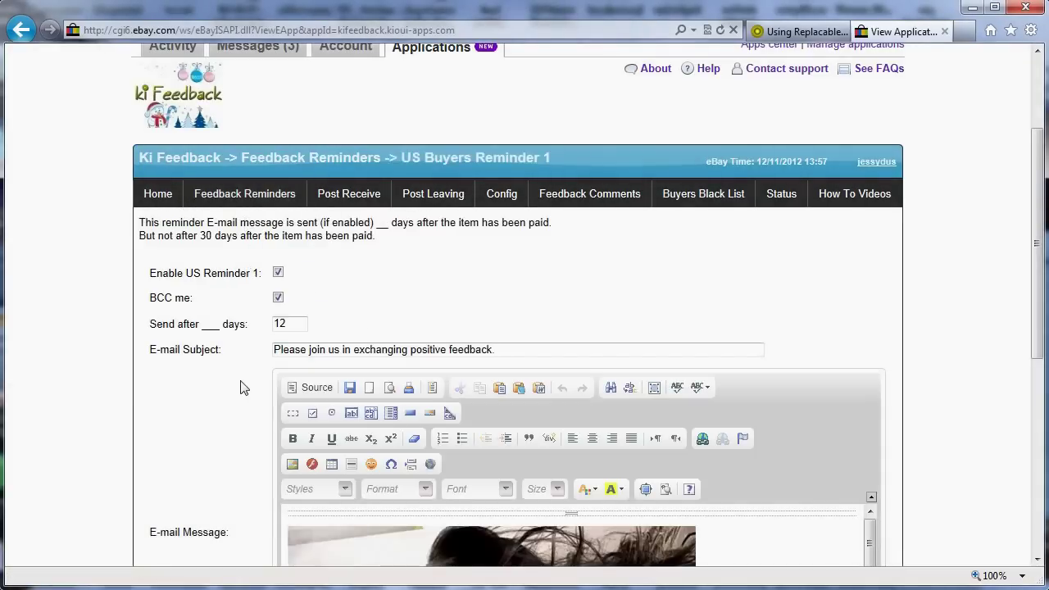
{"action": "scroll", "coordinate": [240, 387], "scroll_direction": "down", "scroll_amount": 4}
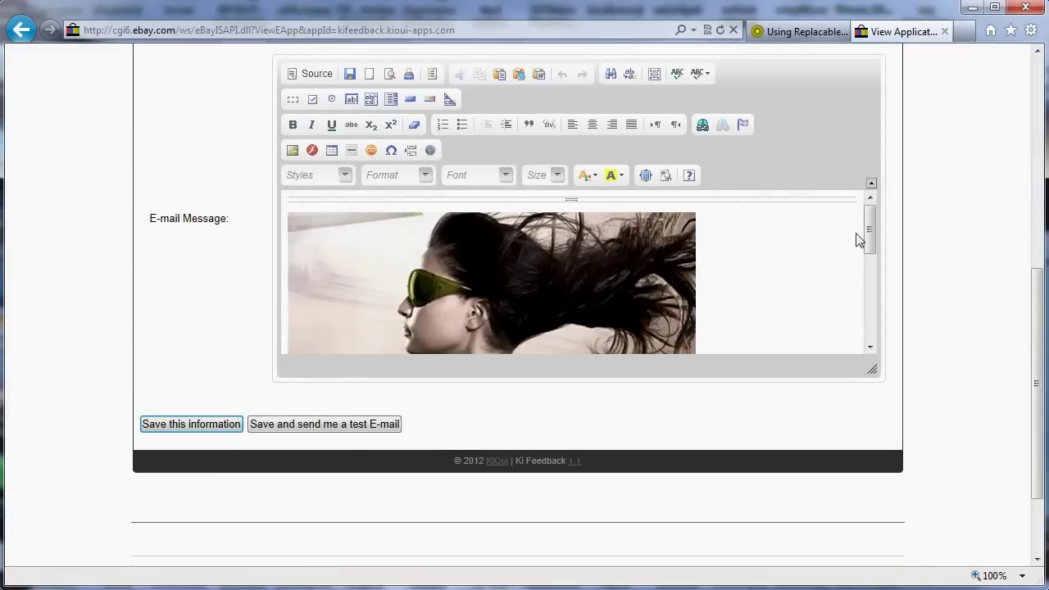
{"action": "left_click_drag", "start_coordinate": [871, 233], "coordinate": [869, 275]}
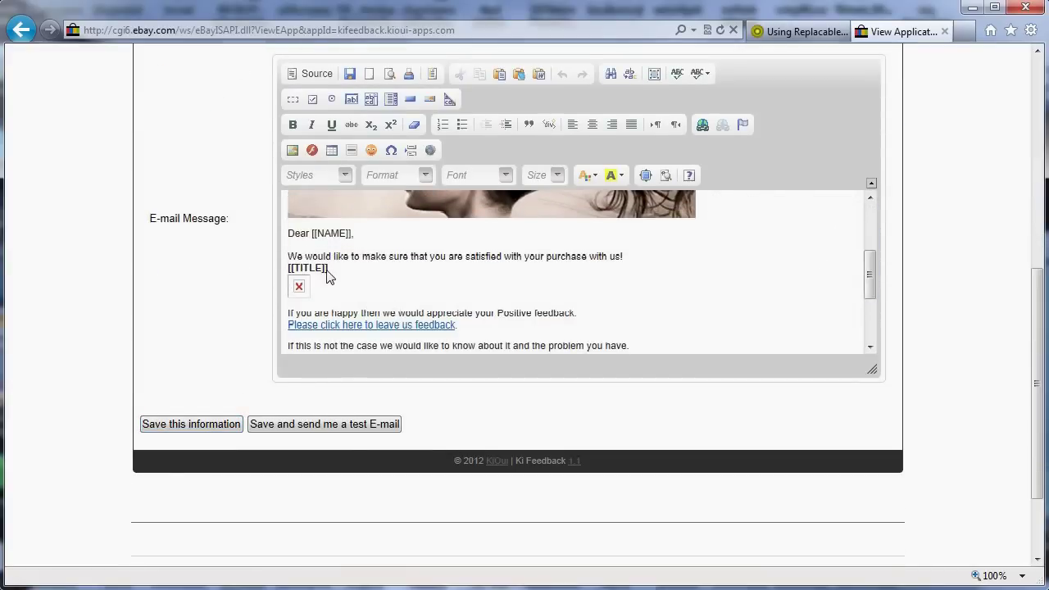
{"action": "scroll", "coordinate": [394, 276], "scroll_direction": "down", "scroll_amount": 1}
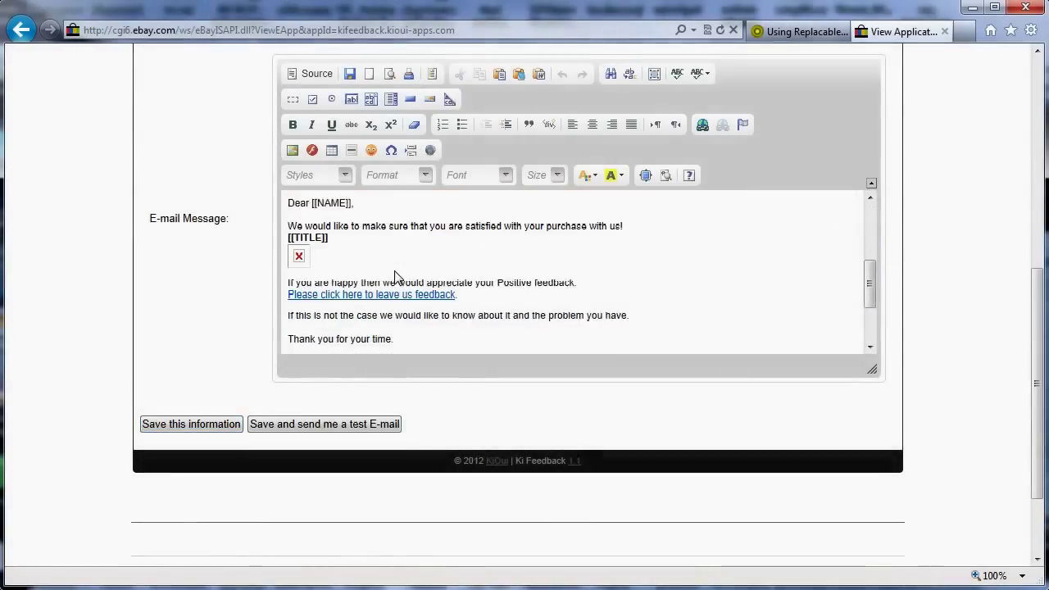
{"action": "scroll", "coordinate": [394, 277], "scroll_direction": "down", "scroll_amount": 2}
{"action": "double_click", "coordinate": [302, 327]}
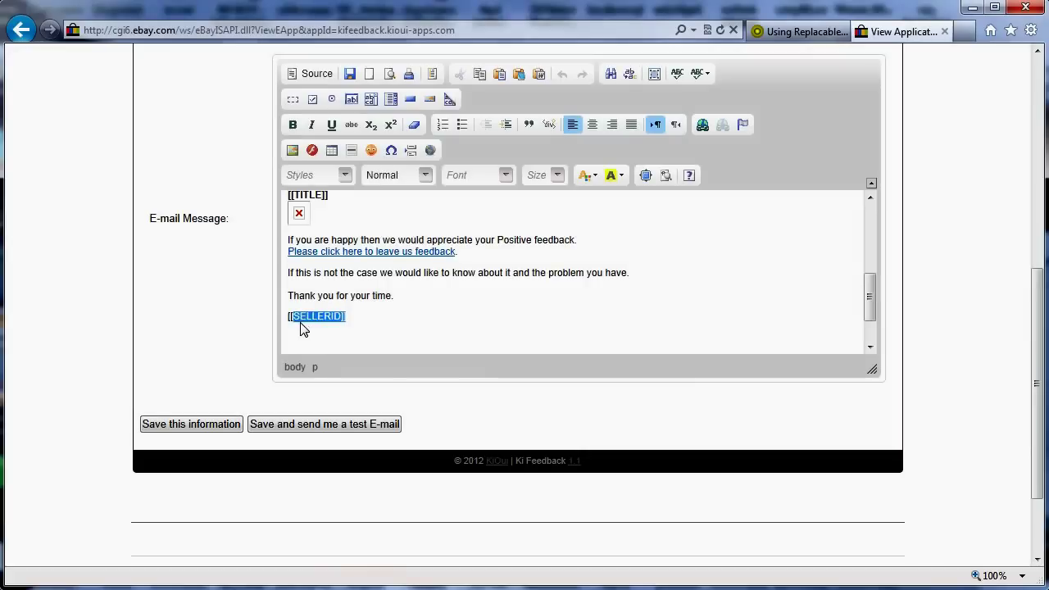